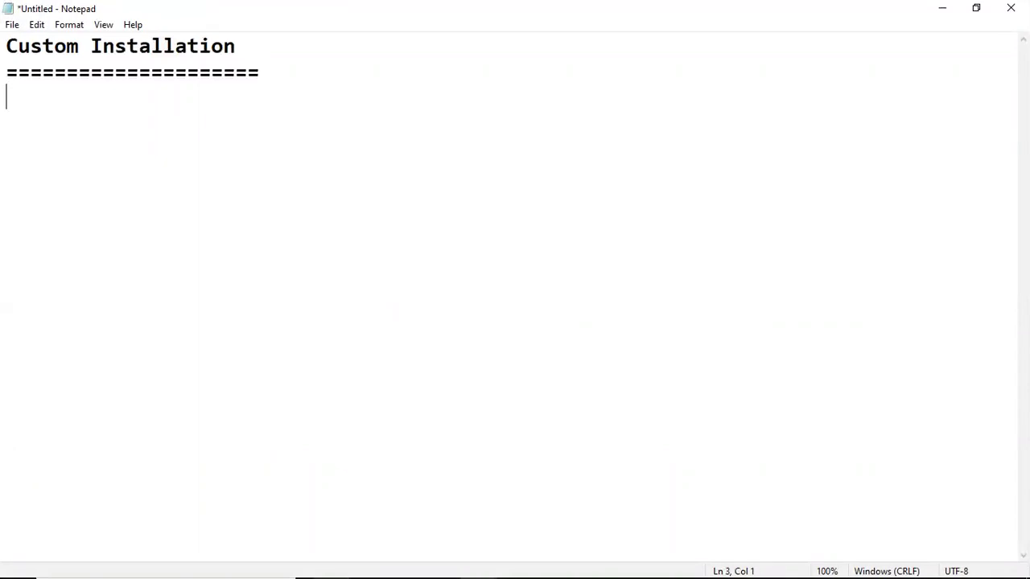
Step: Add the indented line "--Step1: We can download the software" under the Custom Installation heading
type("--Step1: We ")
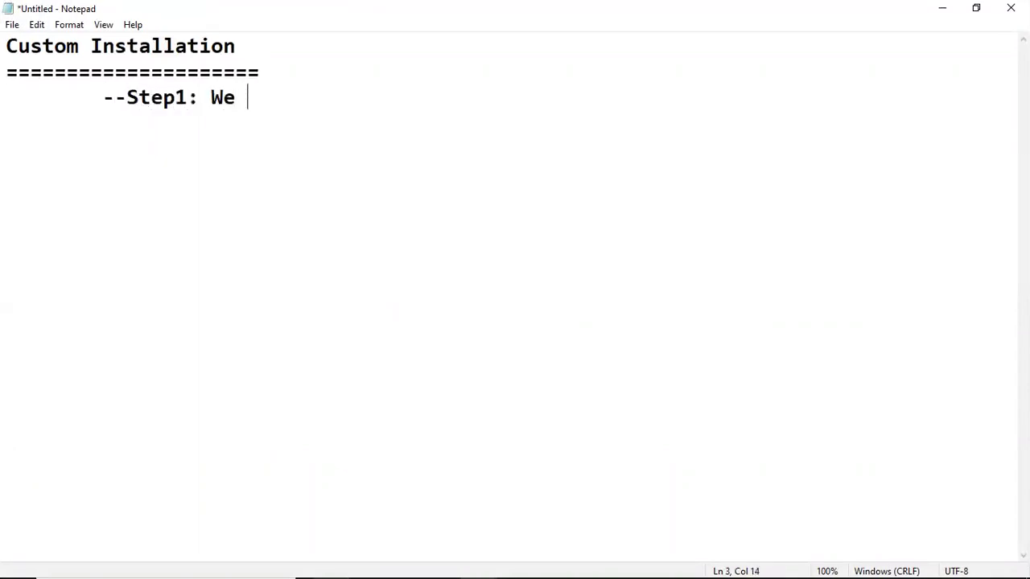
type("can download ")
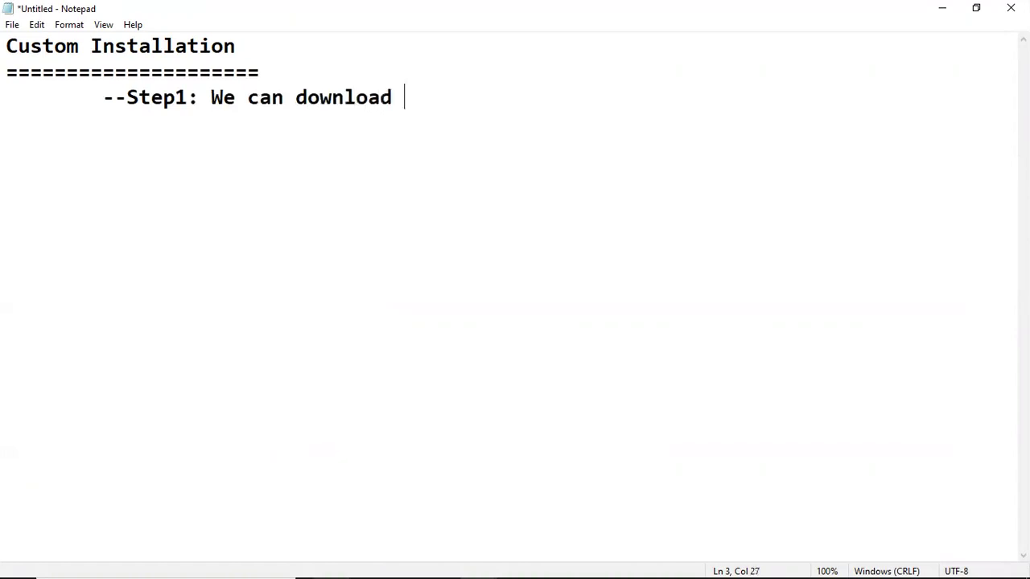
type("the softwa")
key("BackSpace")
type("ware")
Step: Add a second equally indented line reading "--Step2: Installation Checklist (Complete information)"
key("Return")
key("Tab")
type("-")
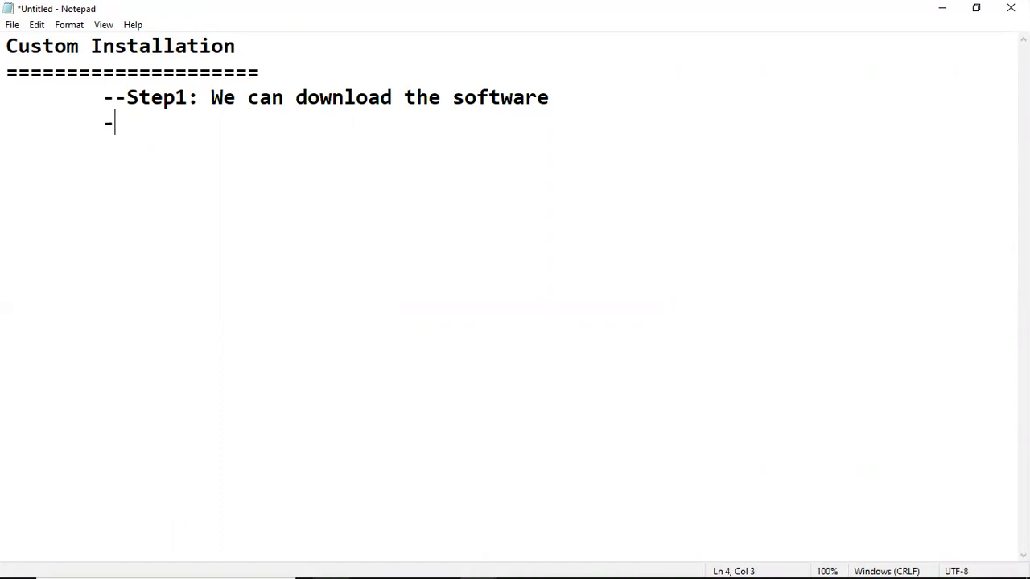
type("-Step2:")
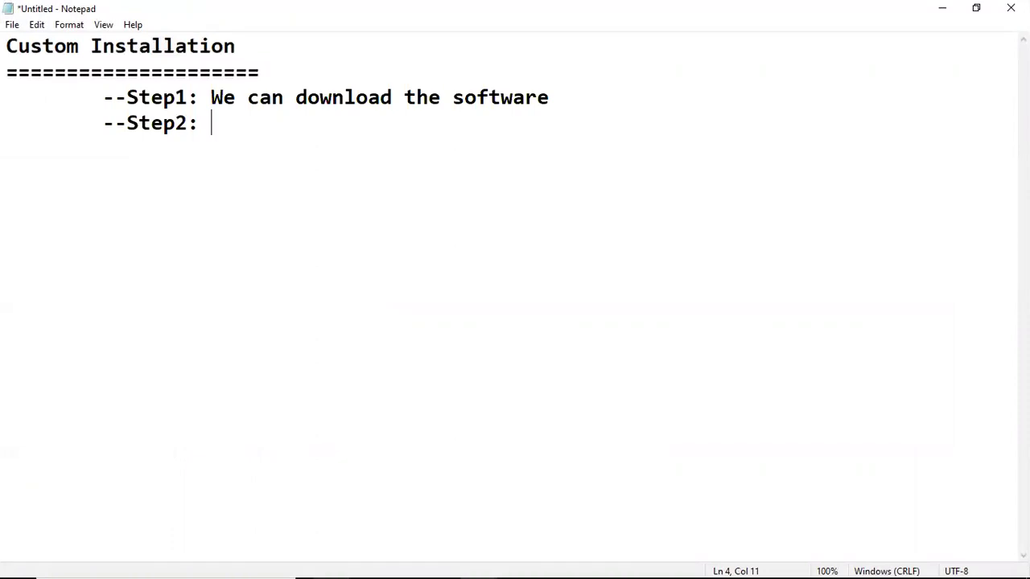
type("Insta")
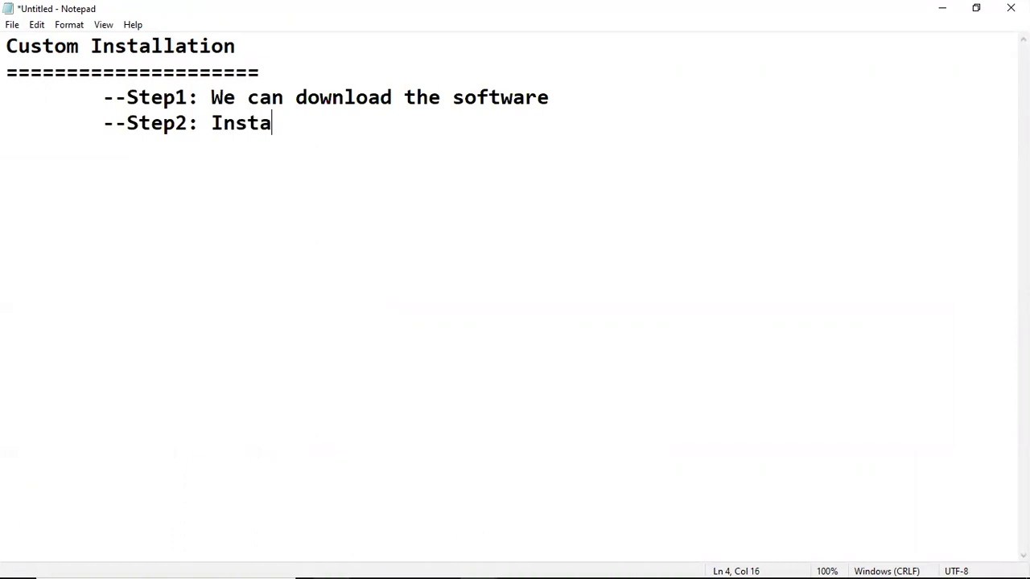
type("llation Check")
key("BackSpace")
type("list")
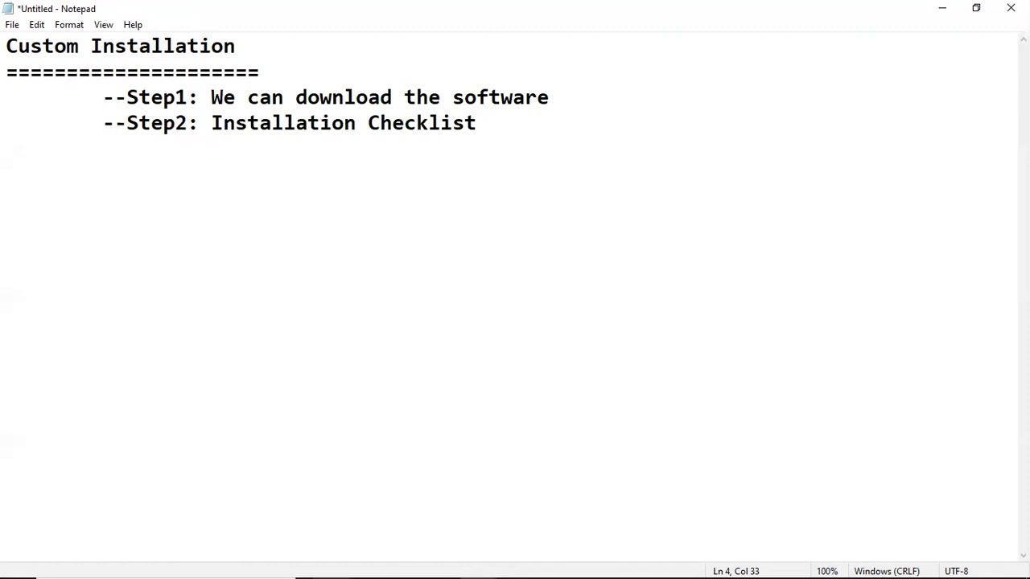
type(" (Complete infor")
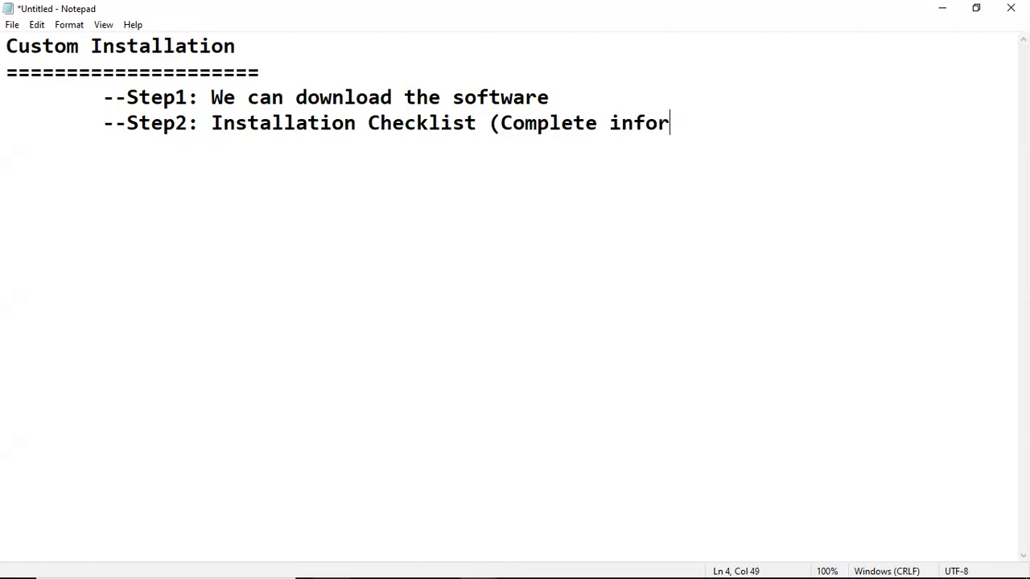
type("mation)")
Step: Start the checklist below Step2 with the item "Instancename:", indented by four tab stops
key("Return")
key("Tab")
key("Tab")
key("Tab")
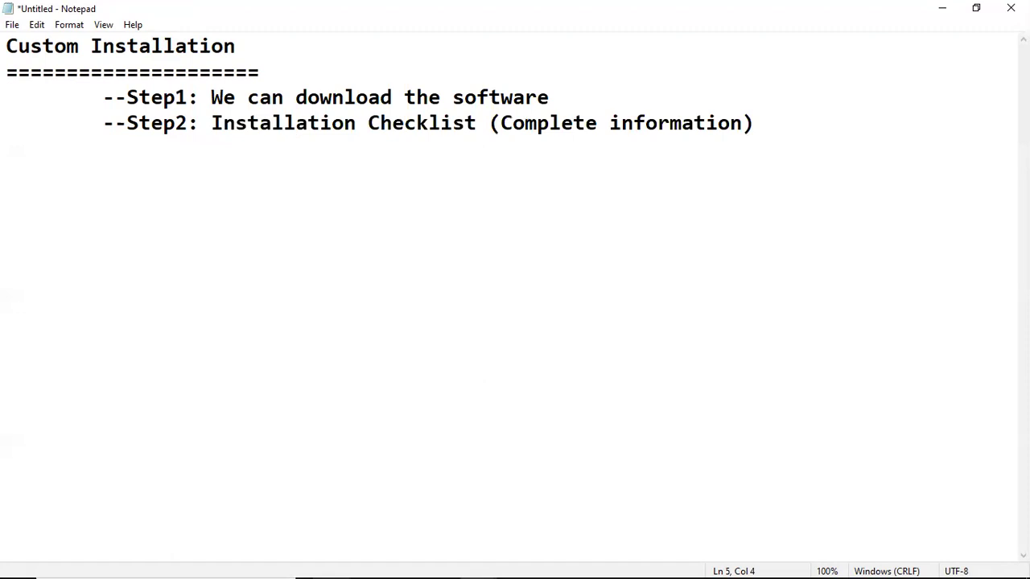
key("Tab")
type("Name")
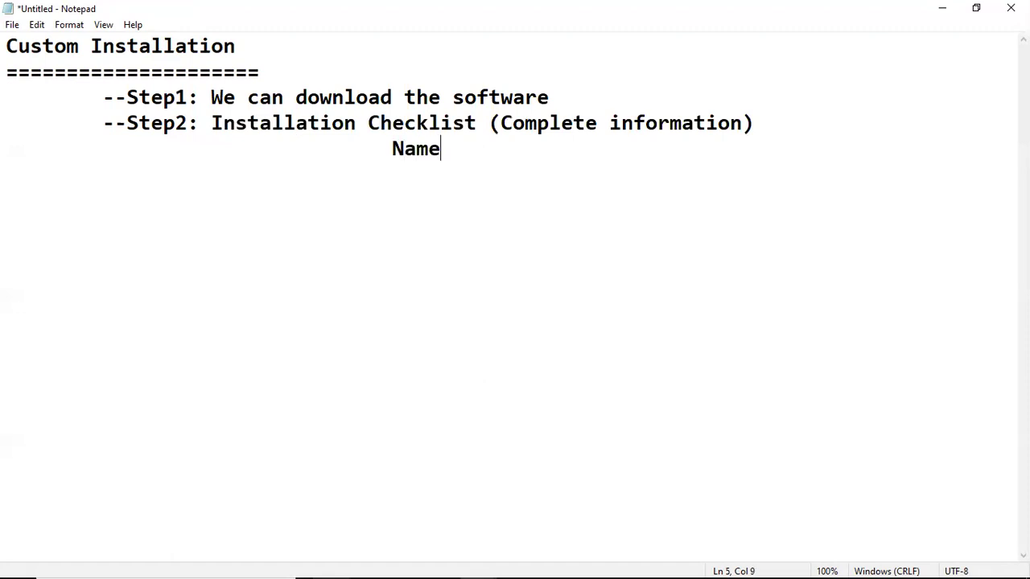
key("BackSpace")
key("BackSpace")
key("BackSpace")
key("BackSpace")
type("Instana")
key("BackSpace")
type("nce")
key("BackSpace")
key("BackSpace")
key("BackSpace")
type("cename:")
key("BackSpace")
type(":")
Step: Add the checklist items "Drive:" and "Features:" on separate lines at the same indentation
key("Return")
key("Tab")
key("Tab")
key("Tab")
key("Tab")
type("Drive")
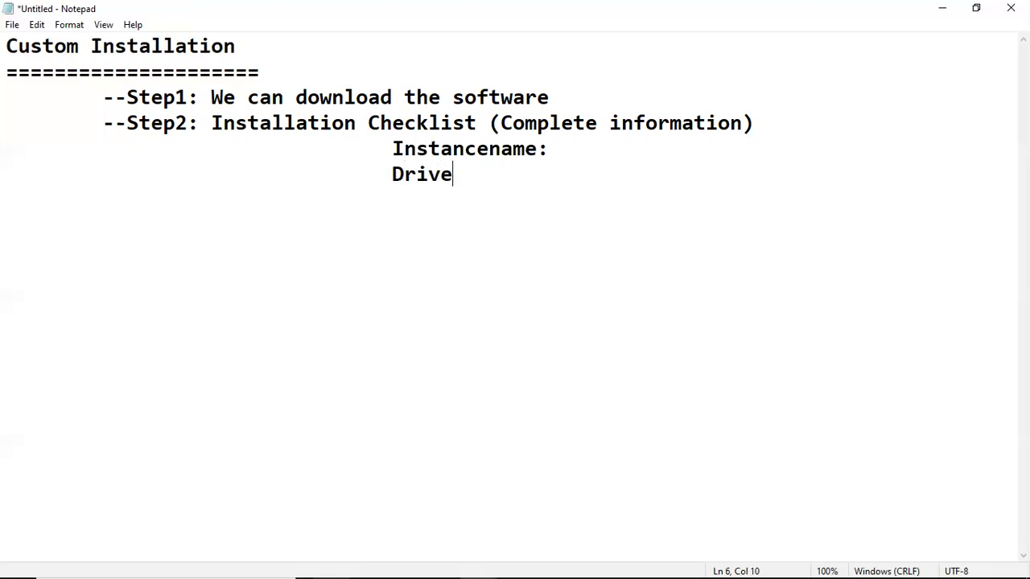
type(":")
key("Return")
key("Tab")
key("Tab")
key("Tab")
key("Tab")
type("Features:")
Step: Add the checklist item "DBA Account(s):" on its own line below Features
key("Return")
key("Tab")
key("Tab")
key("Tab")
key("Tab")
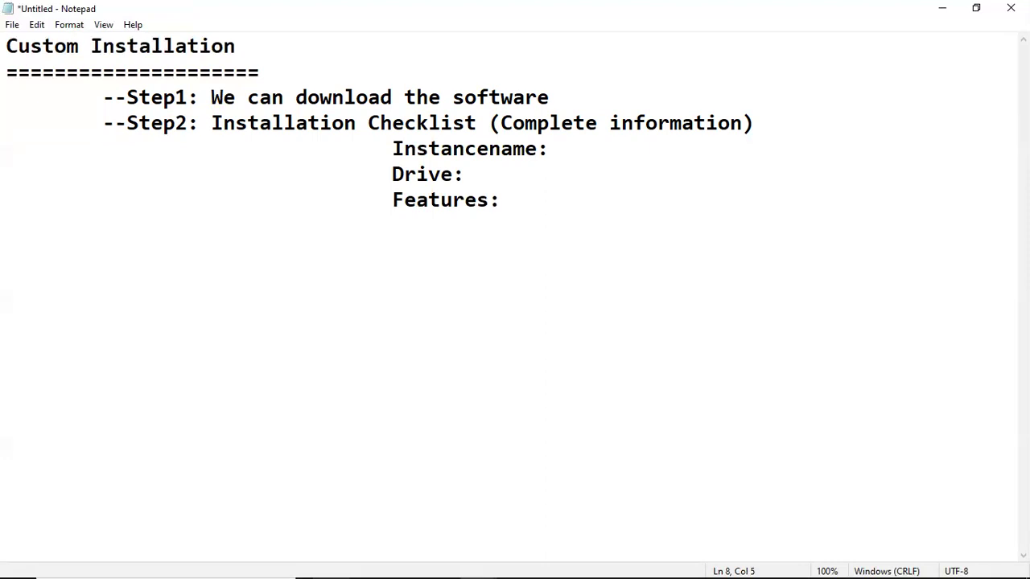
type("DBA Accou")
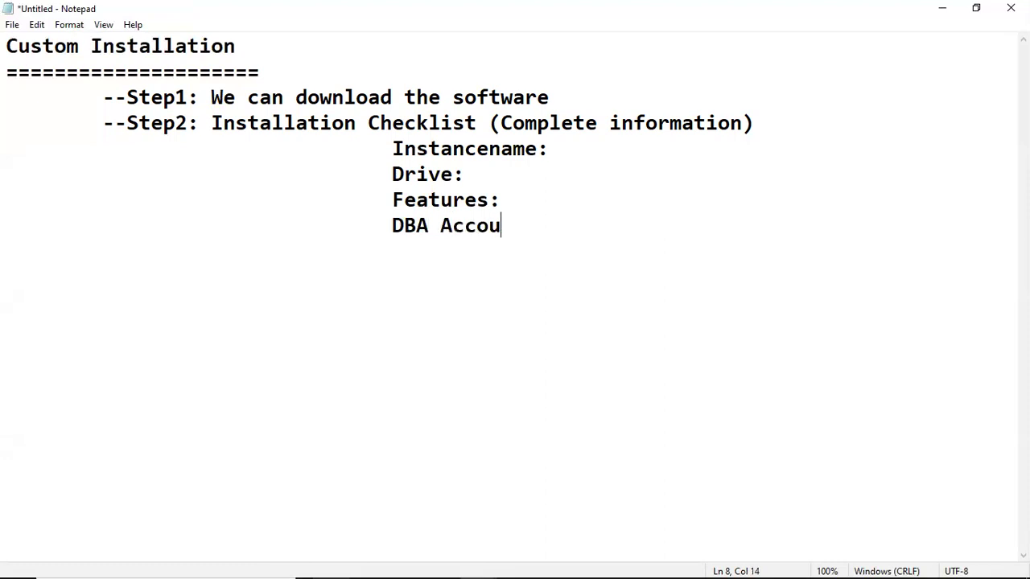
type("nt(s)")
key("Return")
key("Tab")
key("Tab")
key("BackSpace")
key("BackSpace")
key("BackSpace")
type(":")
Step: Add the checklist item "Service Account(s):" aligned below the DBA accounts item
key("Return")
key("Tab")
key("Tab")
key("Tab")
key("Tab")
type("Service")
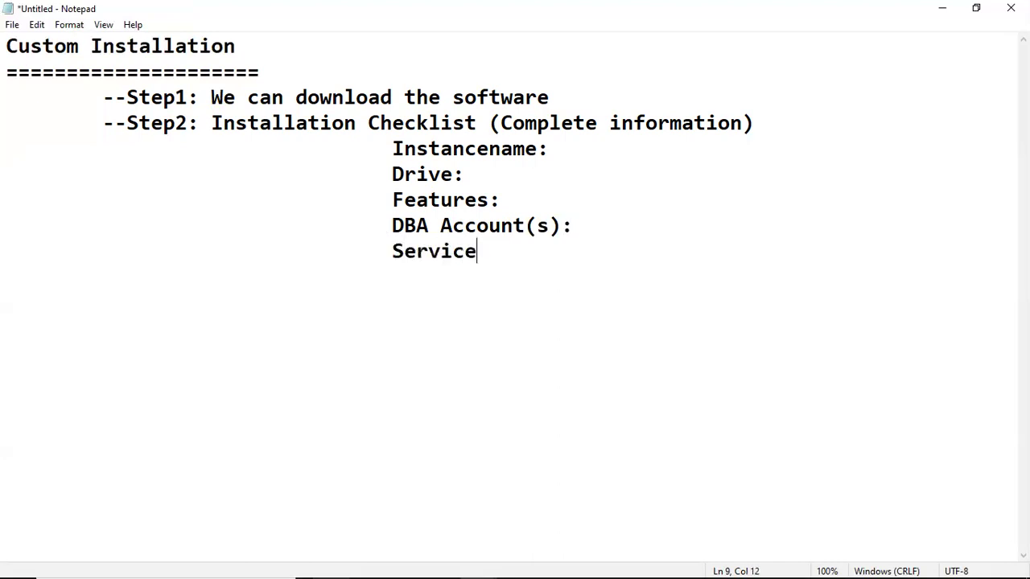
type(" Account(s):")
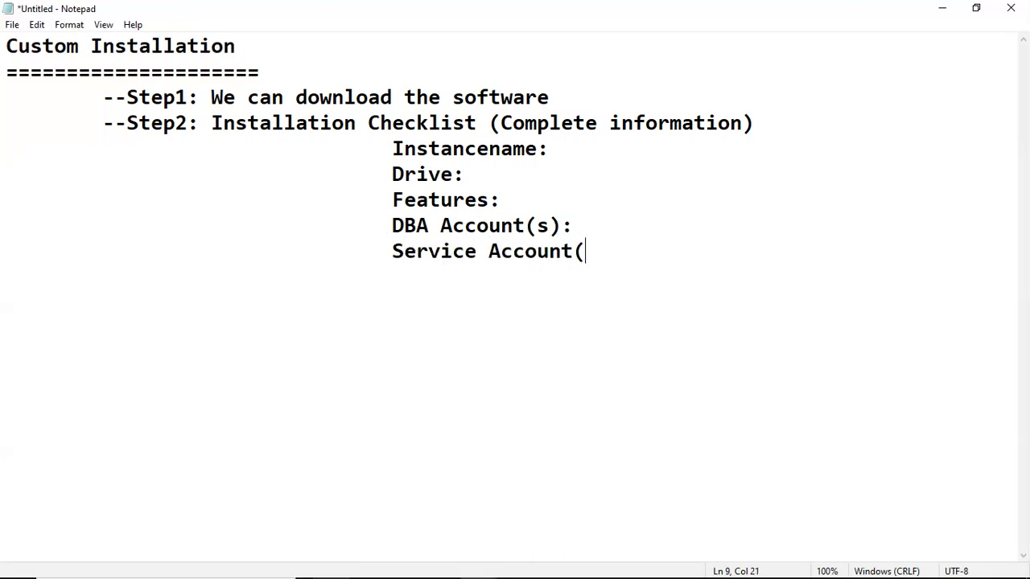
Step: Add the checklist item "How much memory we have to allocate:" below the service accounts item
key("Return")
key("Tab")
key("Tab")
key("Tab")
key("Tab")
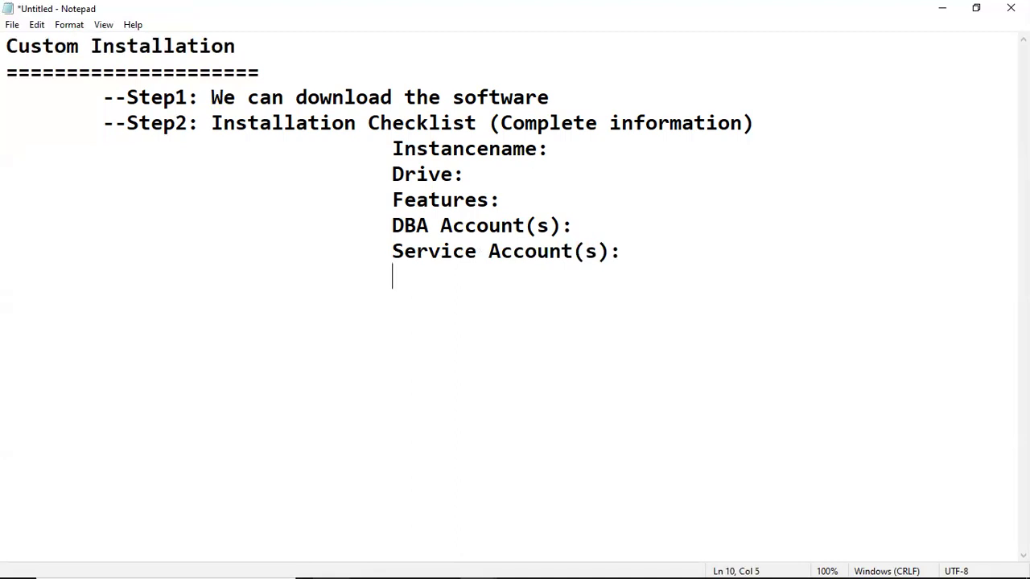
type("How much m")
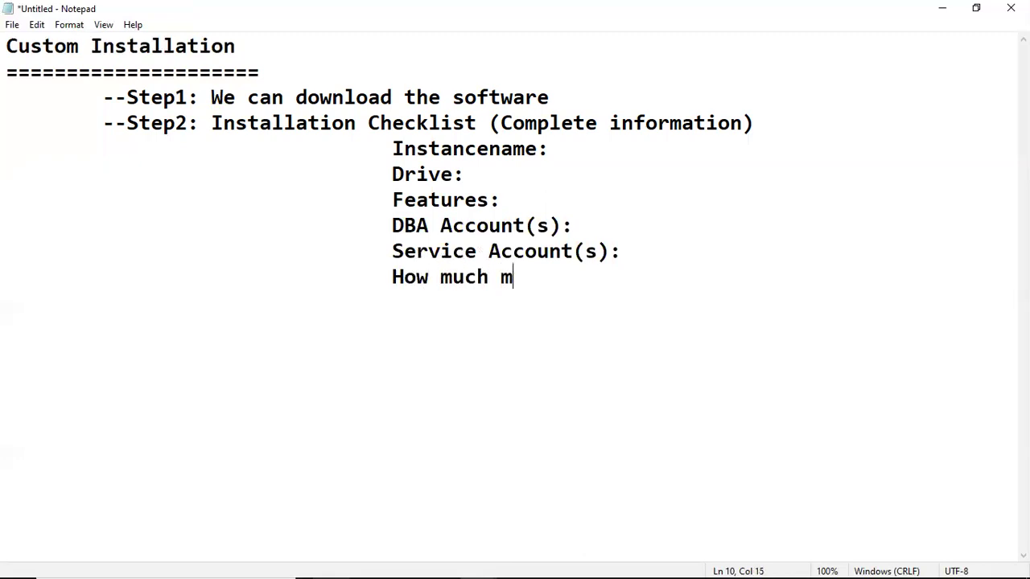
type("emory we have t")
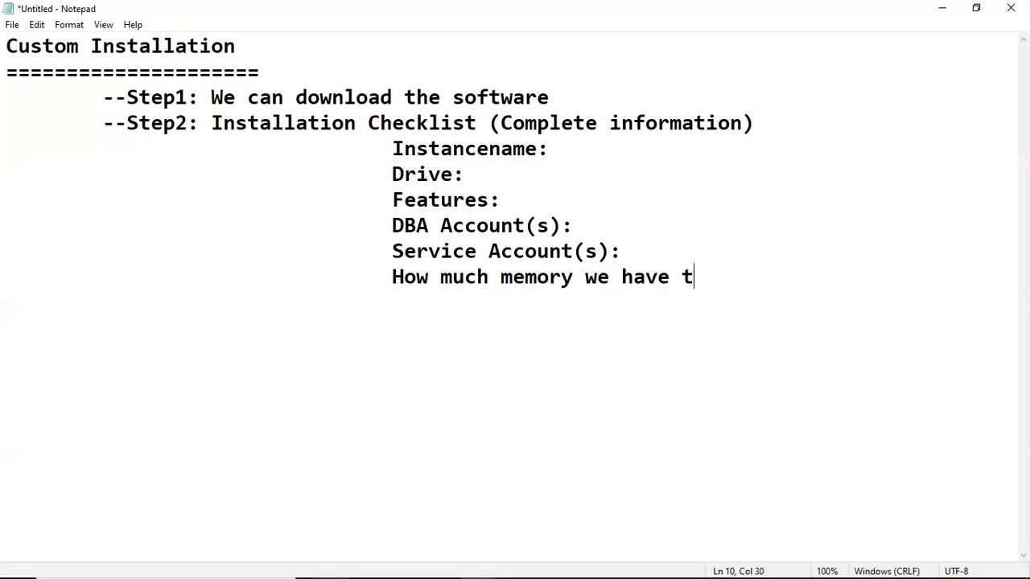
type("o allocated")
key("BackSpace")
type("\":")
key("BackSpace")
key("BackSpace")
type(":")
Step: Add the checklist item "CPUs:" aligned below the memory allocation item
key("Return")
key("Tab")
key("Tab")
key("Tab")
key("Tab")
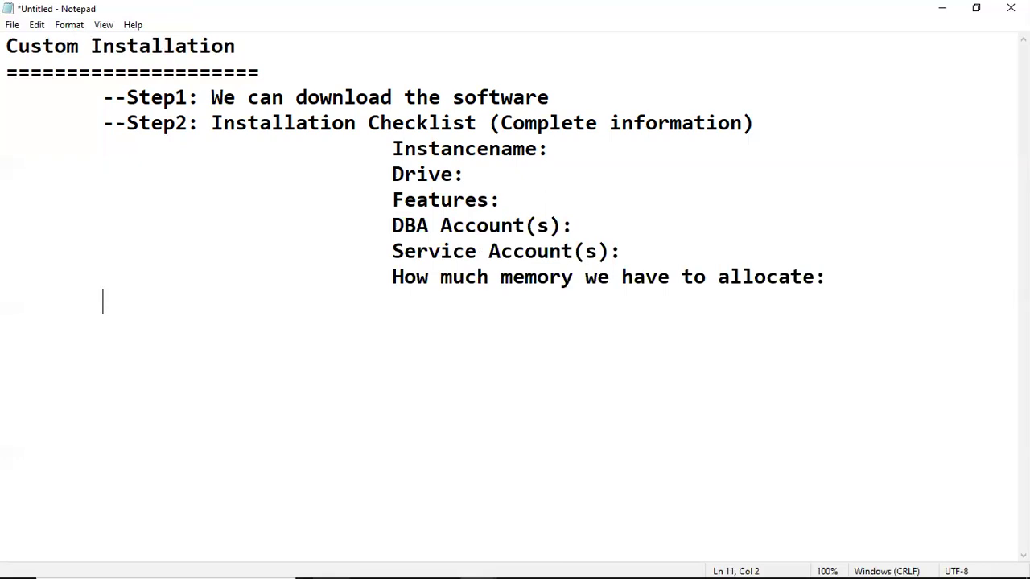
type("CPUs")
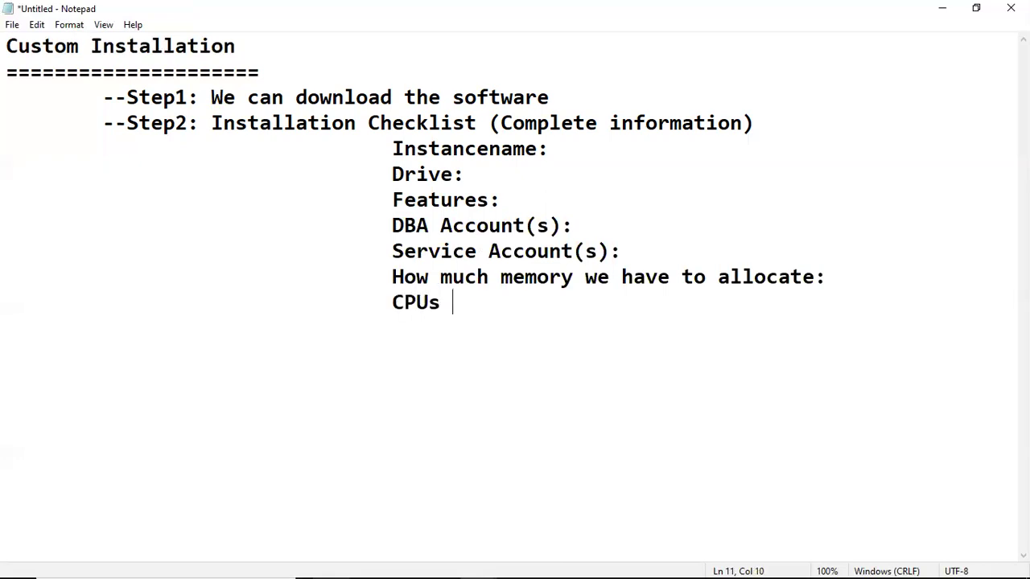
key("BackSpace")
type(":")
Step: Add the checklist item "Data File path" on a new line below CPUs
key("Return")
key("Tab")
key("Tab")
key("Tab")
key("Tab")
type("Data File")
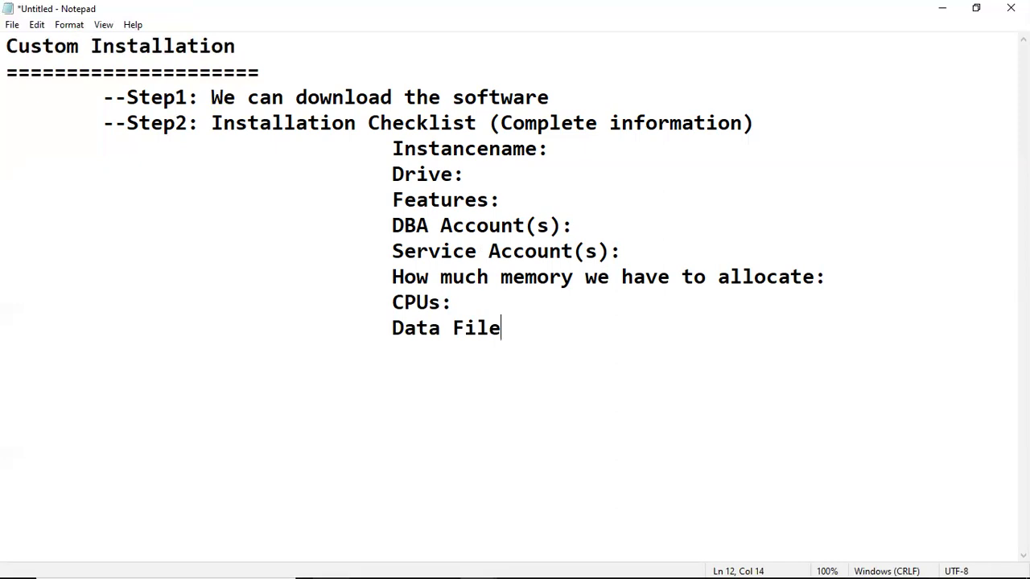
type(" path")
Step: Add the checklist item "Log File path" on a new line below the data file path
key("Return")
key("Tab")
key("Tab")
key("Tab")
type("Log fil")
key("BackSpace")
key("BackSpace")
key("BackSpace")
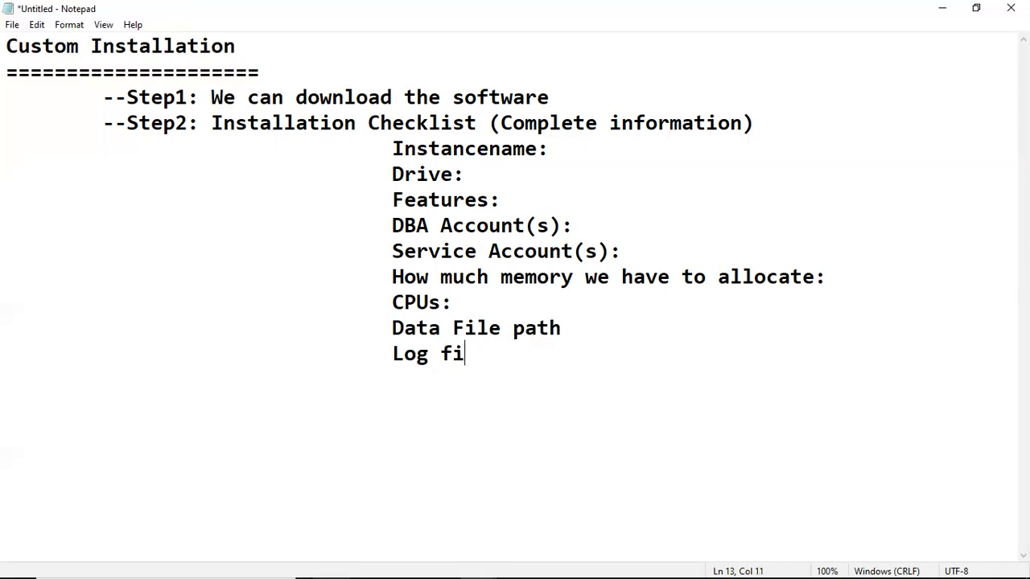
type("File path")
Step: Finish the checklist with the item "Tempdb path" and begin a new line below it
key("Return")
key("Tab")
key("Tab")
key("Tab")
key("Tab")
type("Tempdb P")
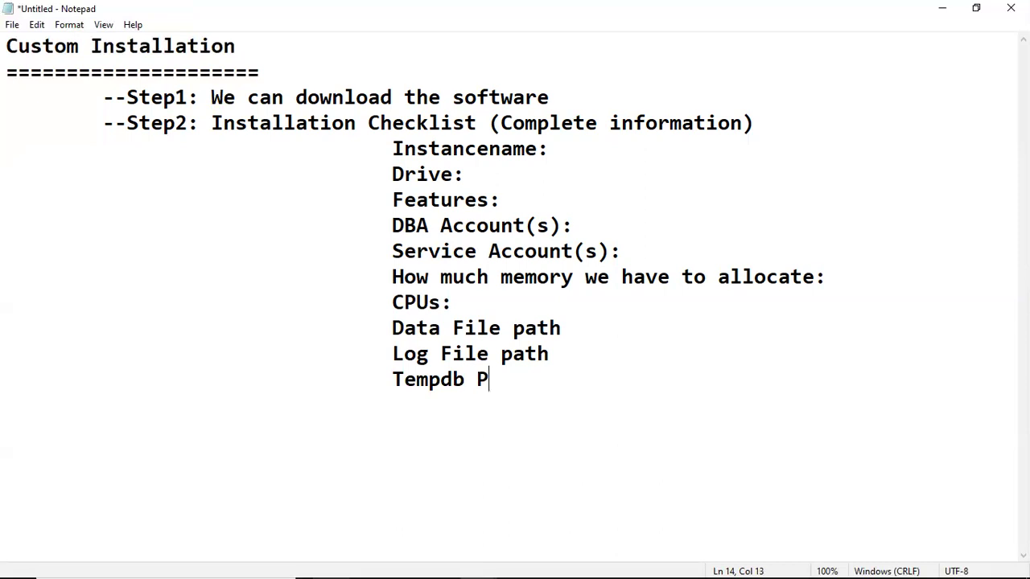
key("BackSpace")
type("path")
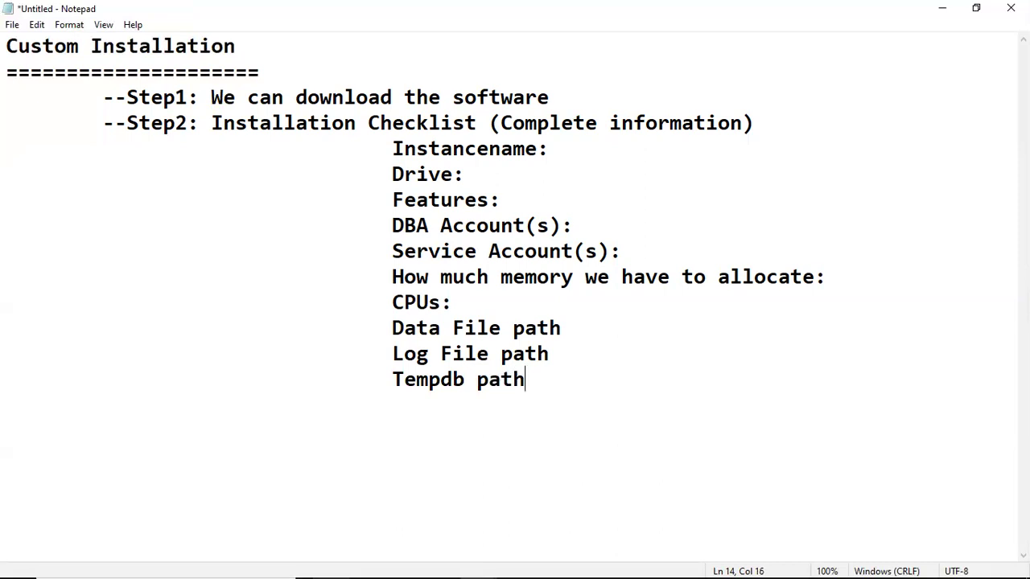
key("Return")
Step: Highlight the checklist items from Instancename to Tempdb path, then the words "Installation Checklist", and clear the selection
left_click_drag(354, 158, 628, 368)
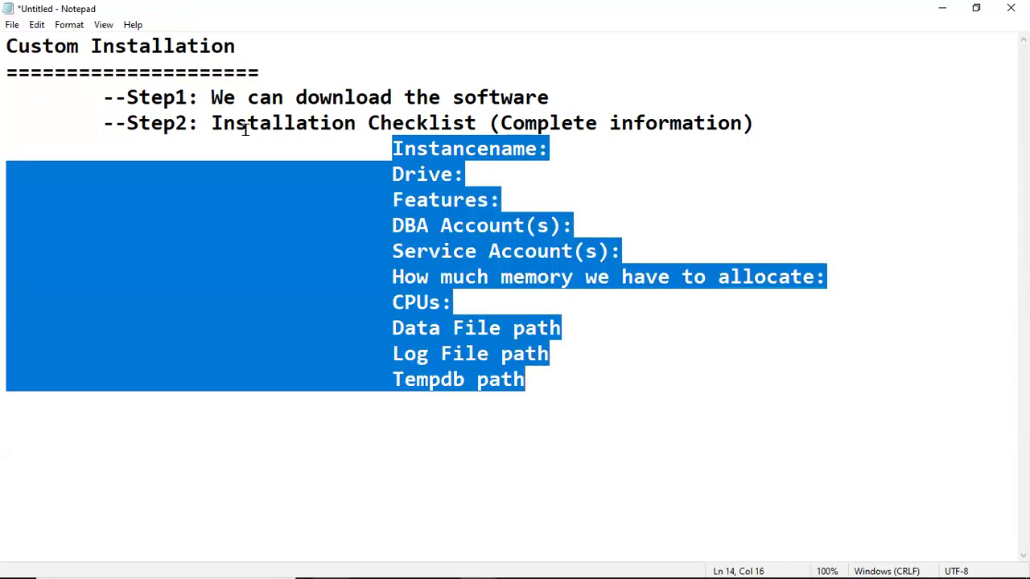
left_click_drag(207, 122, 474, 125)
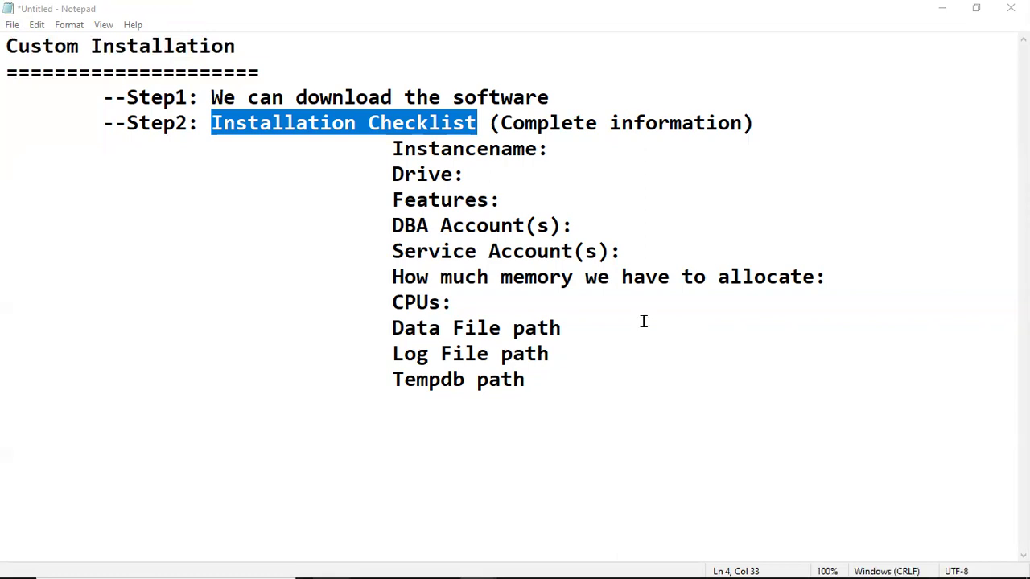
left_click(544, 402)
Step: Switch to the Chrome window and load gmail.com
key("alt+Tab")
key("alt+Tab")
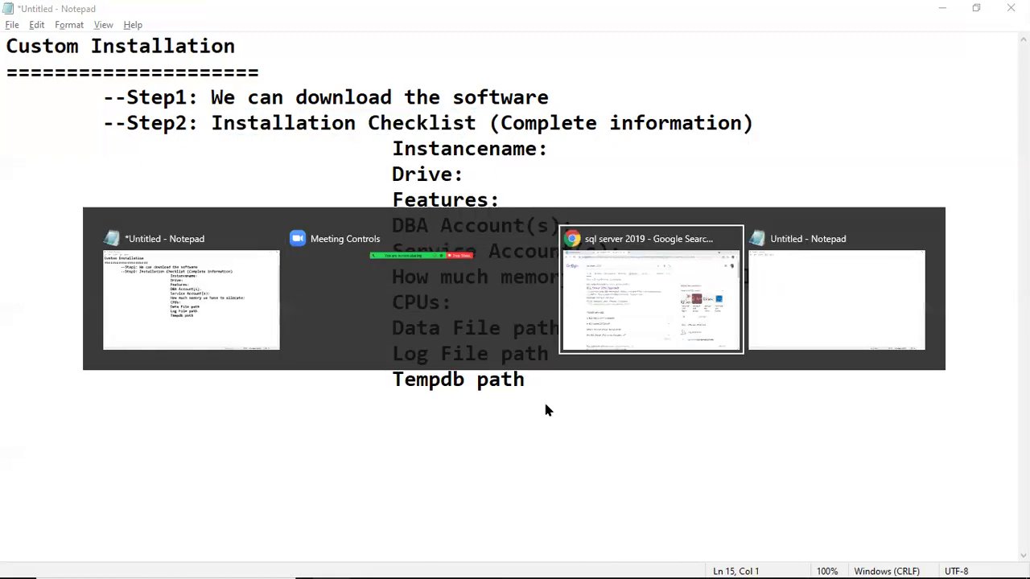
left_click(454, 40)
type("gmail.com")
key("Return")
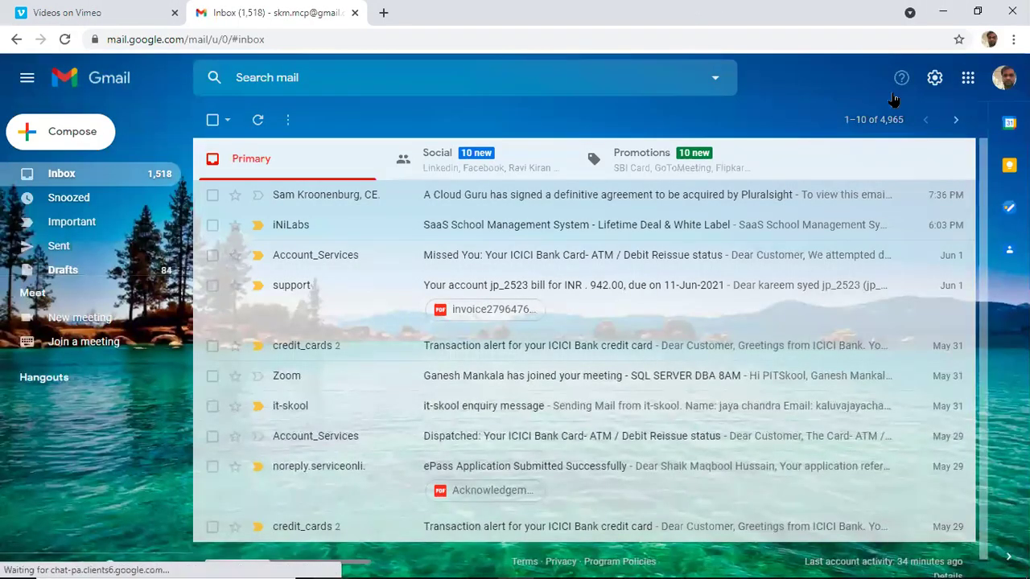
Step: Switch Gmail to the signed-in account that has the purple K avatar
left_click(970, 89)
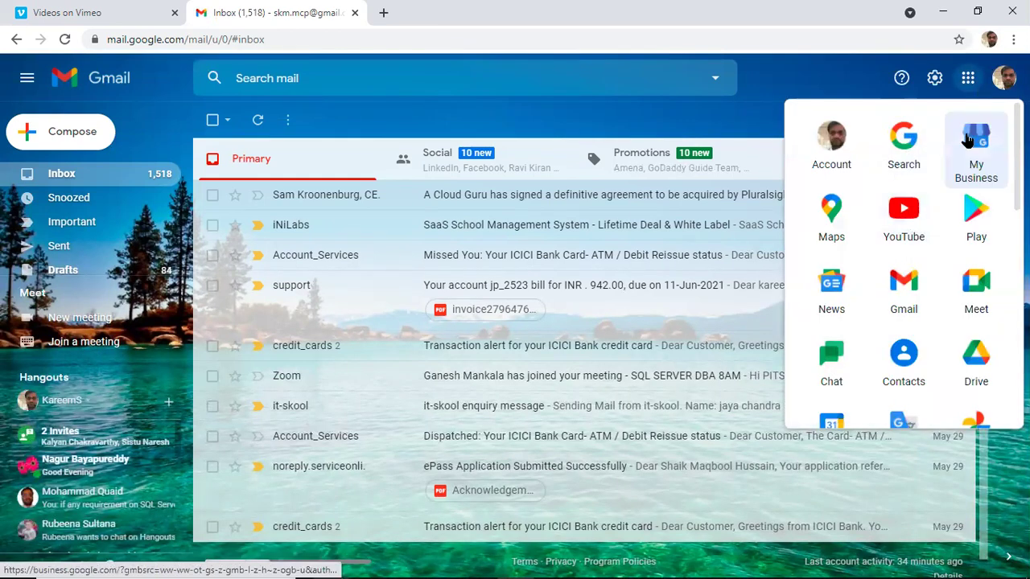
left_click(1004, 78)
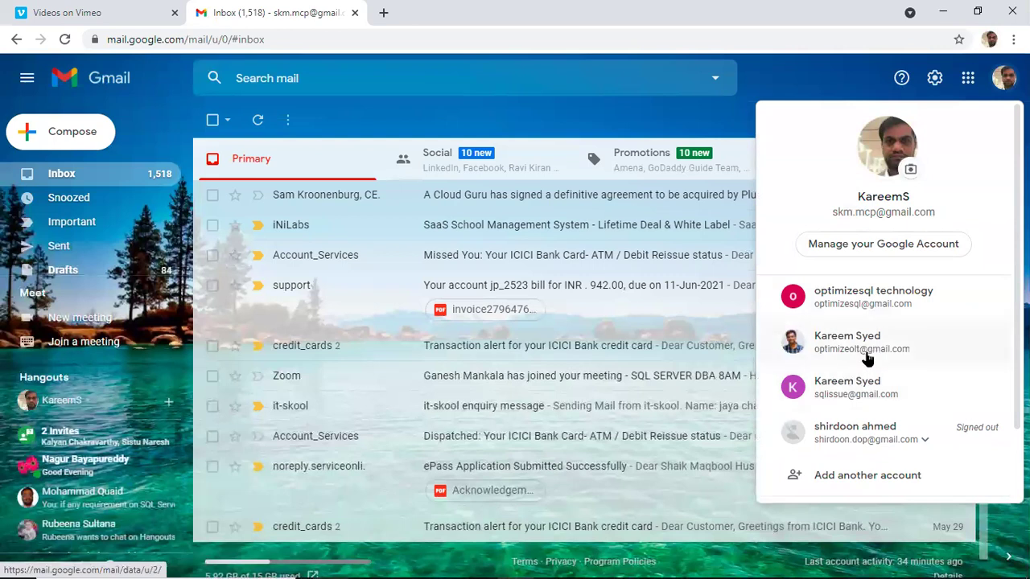
left_click(819, 392)
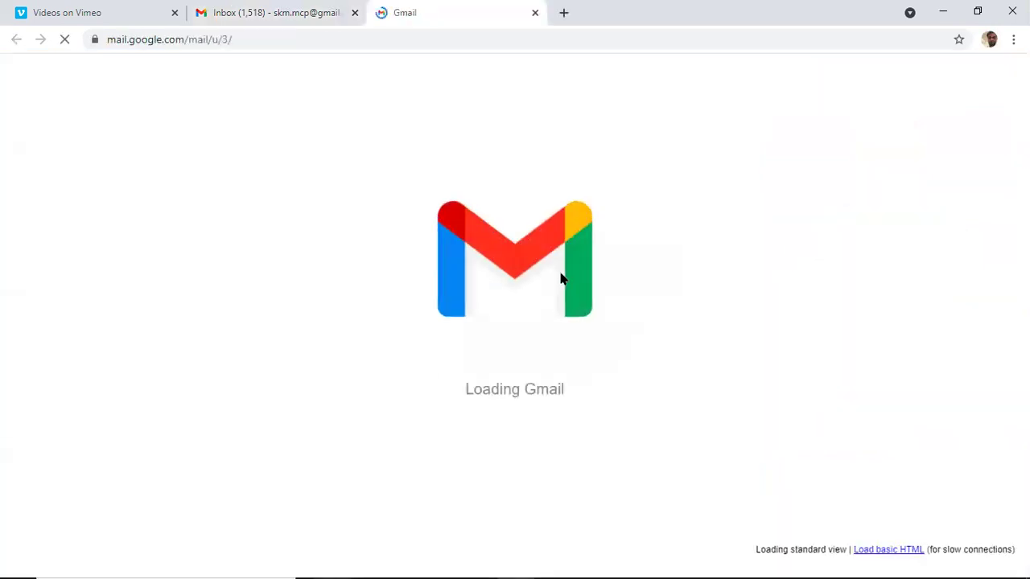
Step: Search the mailbox for "ITSM" and open the forwarded "ITSM snaps" message
left_click(394, 74)
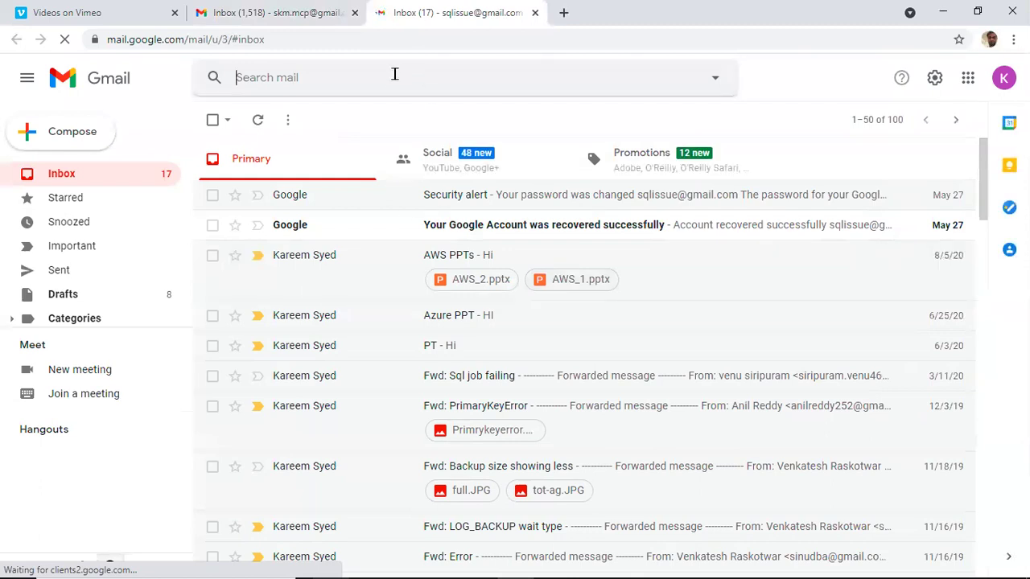
type("ITSM")
key("Return")
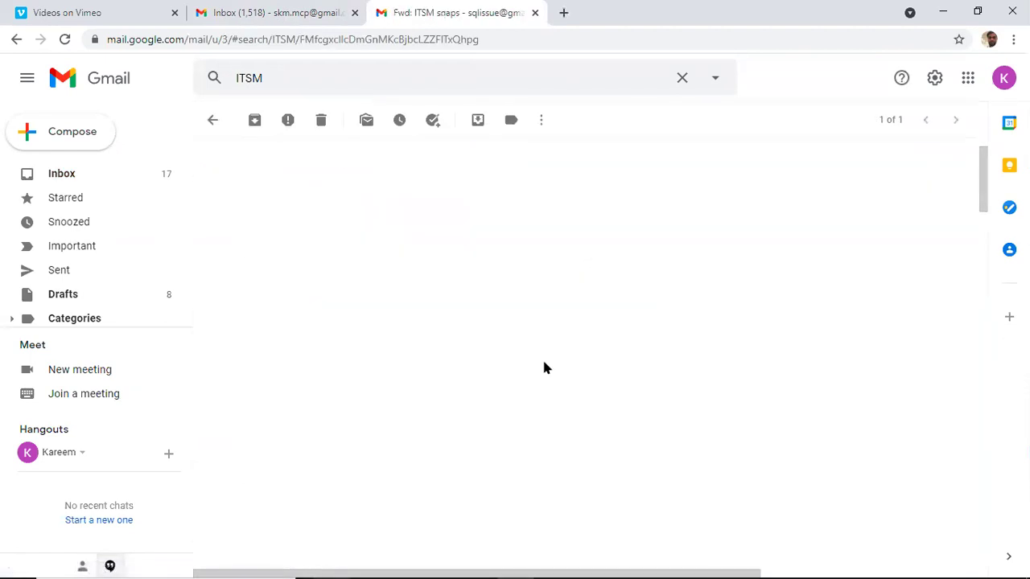
Step: Enlarge the email's Raise Change Stage 1 screenshot and mark its SLA Hrs field with a red rectangle
scroll(543, 367, "down", 10)
scroll(543, 368, "up", 6)
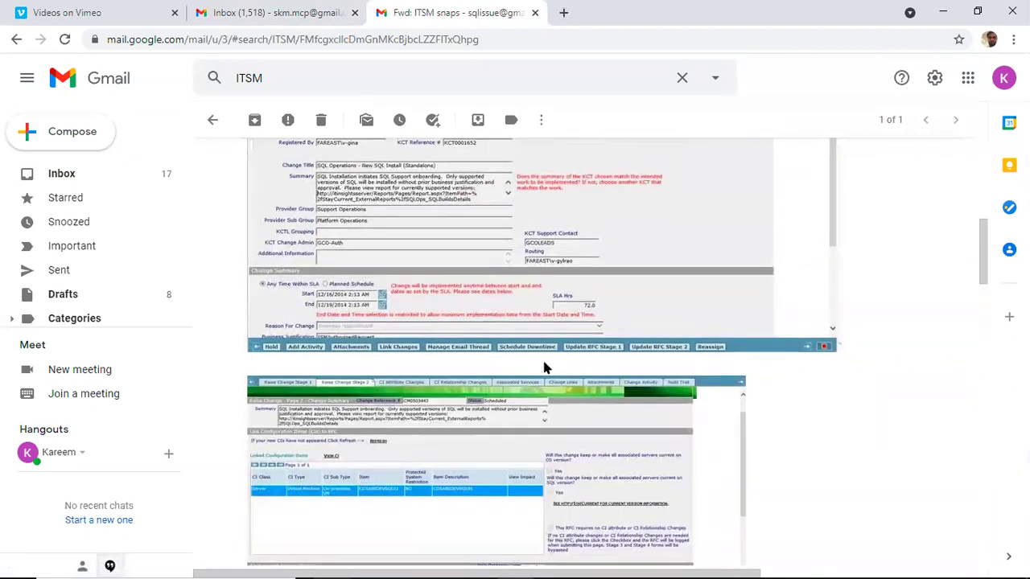
scroll(466, 260, "up", 1)
left_click(465, 261)
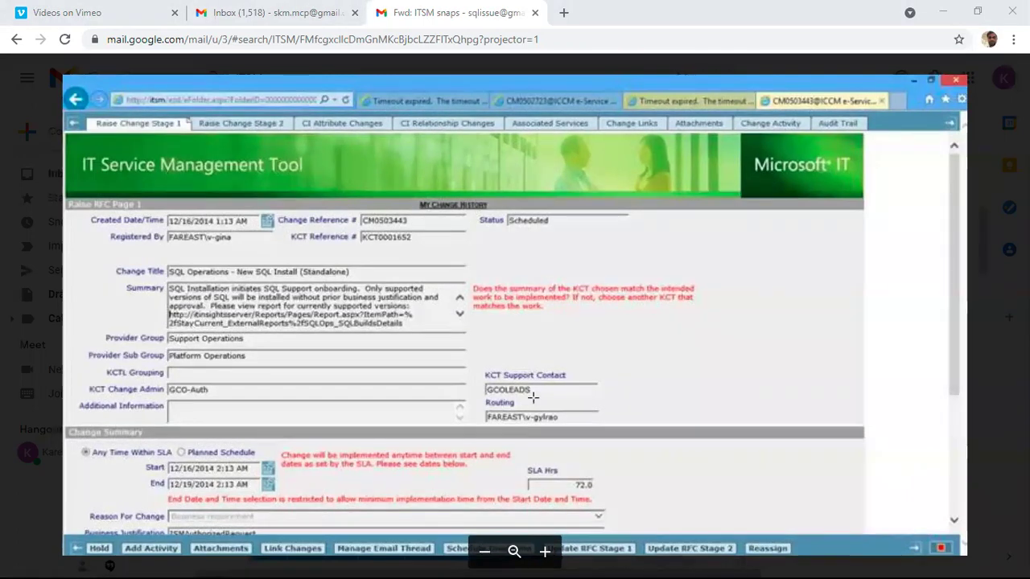
mouse_move(513, 465)
left_mouse_down()
mouse_move(625, 494)
mouse_move(605, 491)
left_mouse_up()
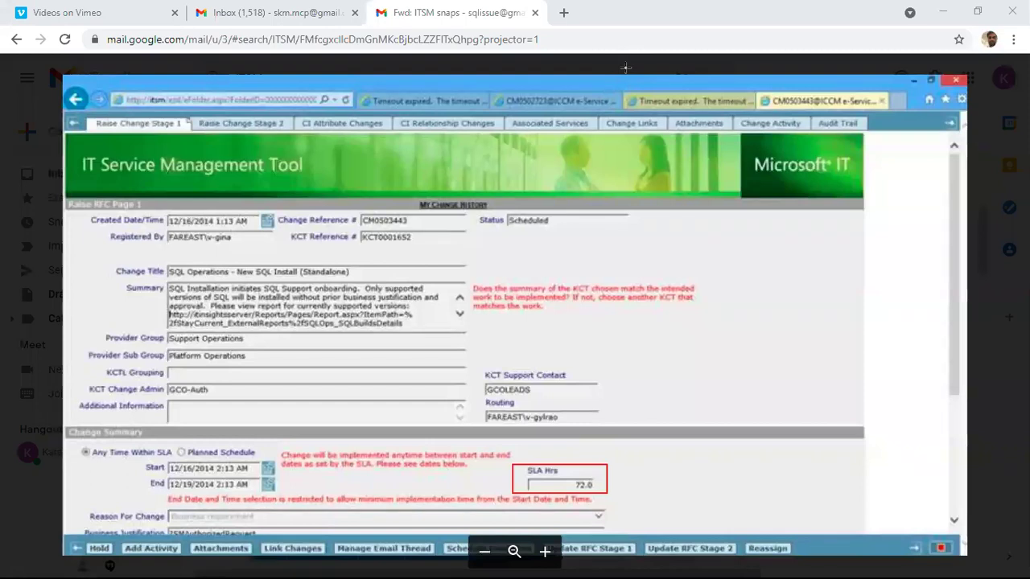
Step: Clear the red markup from the SLA Hrs field and close the enlarged Raise Change Stage 1 screenshot
left_click_drag(512, 466, 626, 499)
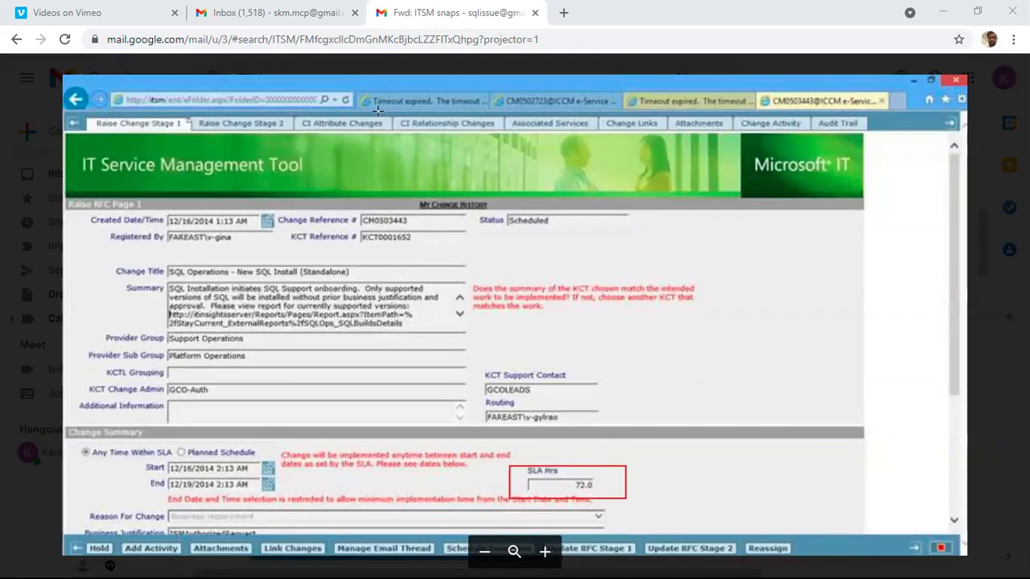
key("e")
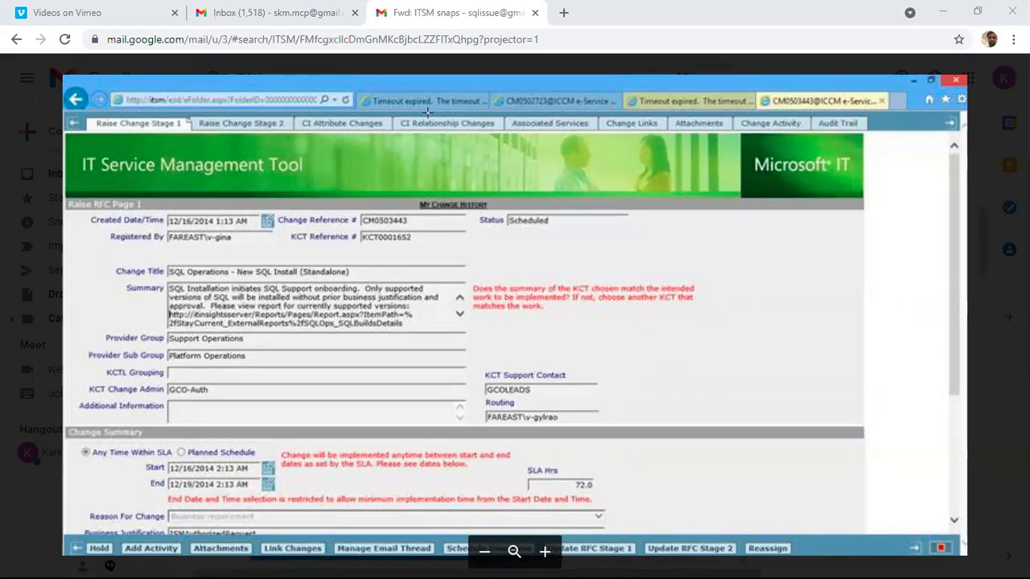
key("Escape")
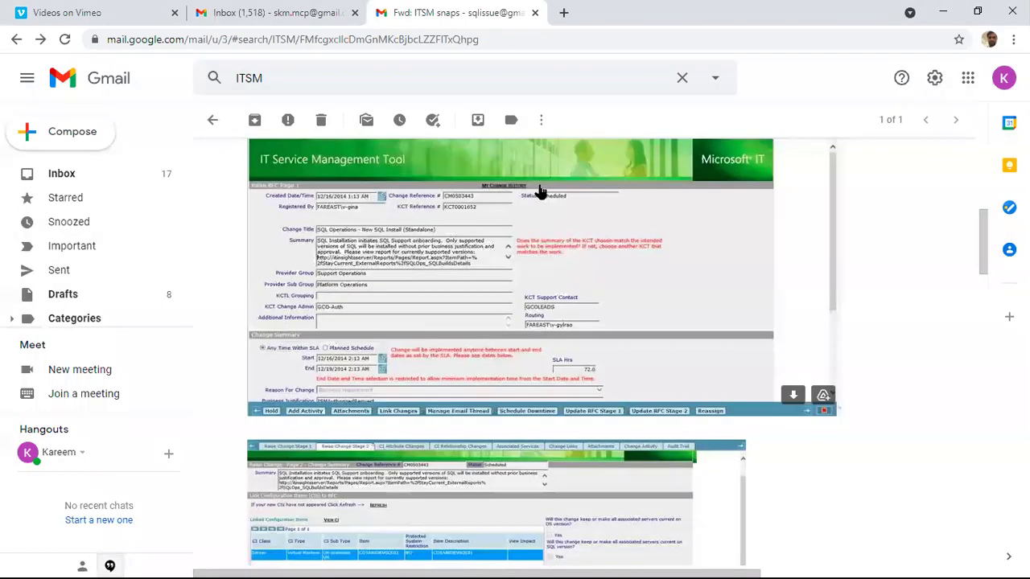
Step: Enlarge the email's SQL install Questions and Answers screenshot with the full Questions column in view
scroll(633, 327, "down", 4)
scroll(633, 327, "down", 3)
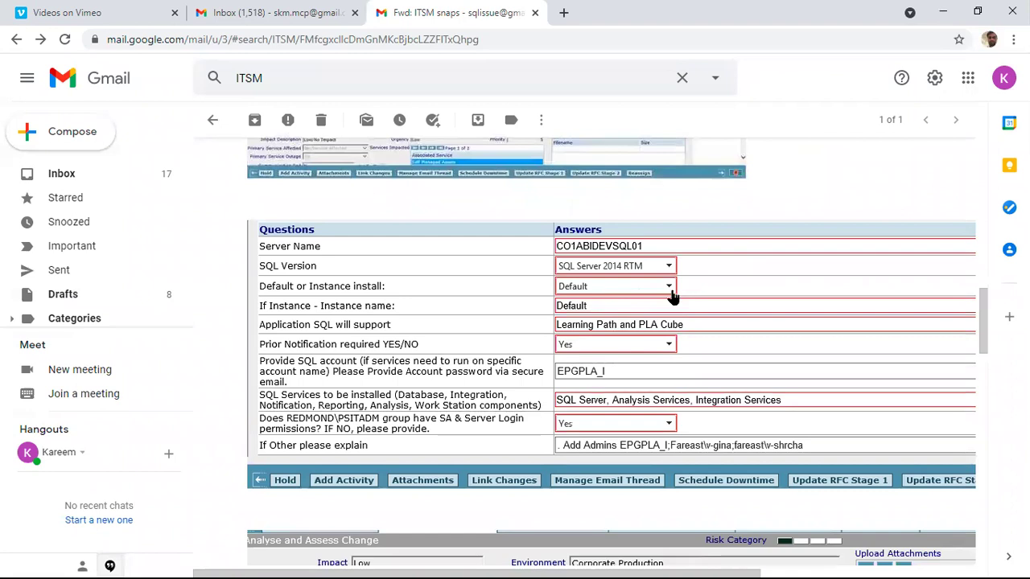
left_click(674, 296)
left_click(461, 288)
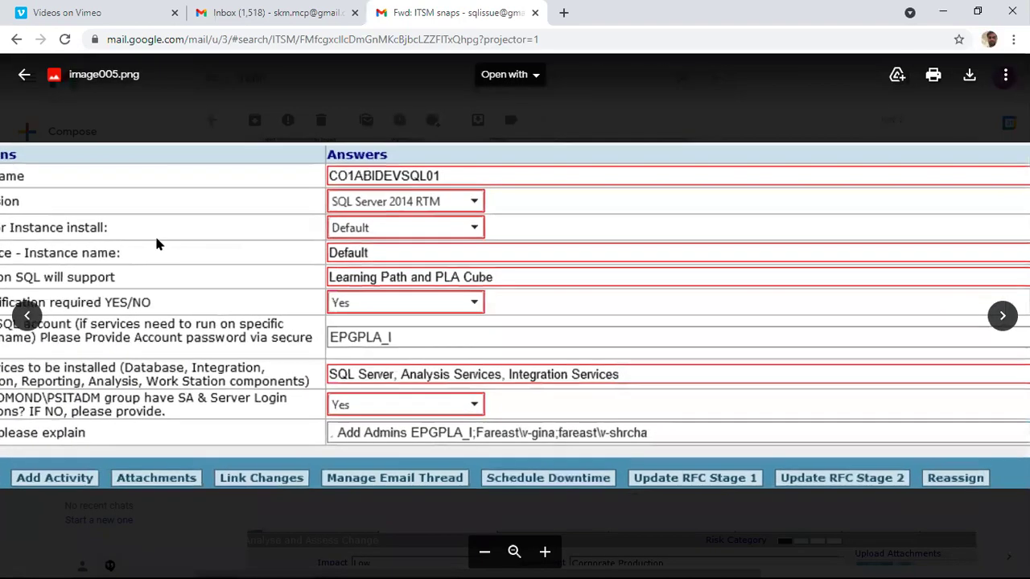
left_click_drag(177, 228, 248, 229)
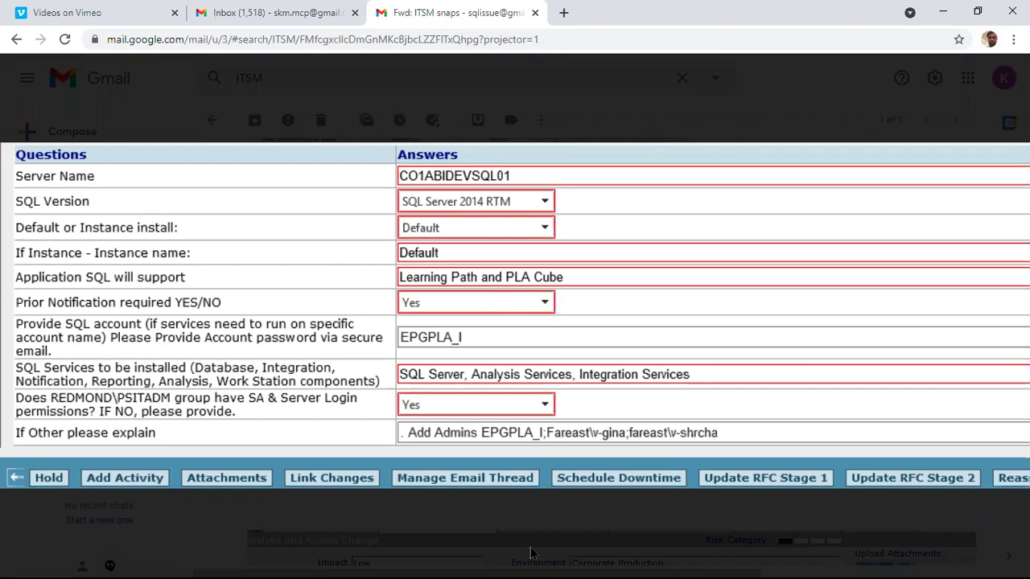
Step: Switch to the Notepad notes and highlight the checklist entries one by one, from Service Account(s) down to Tempdb path
key("alt+Tab")
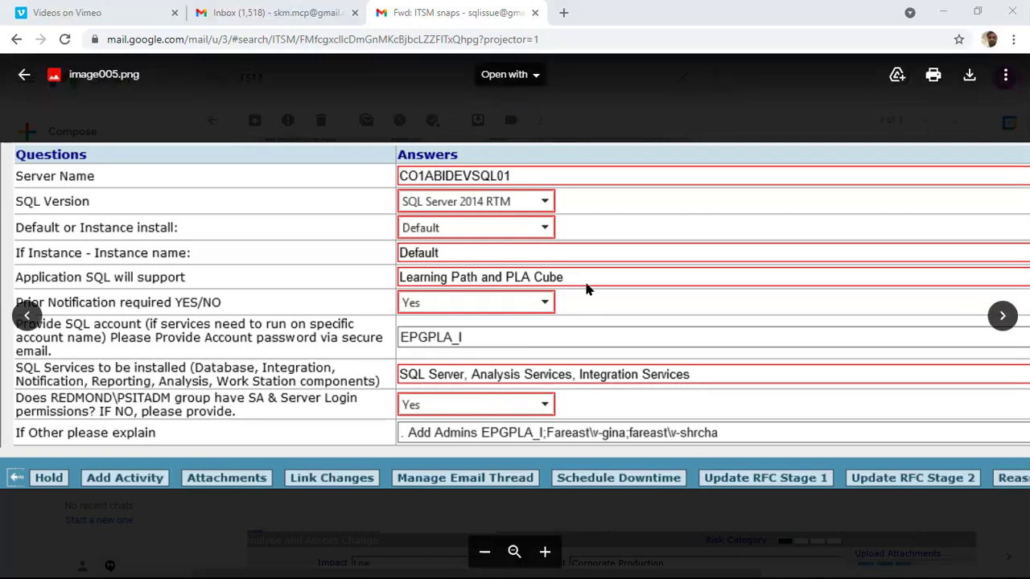
left_click(942, 13)
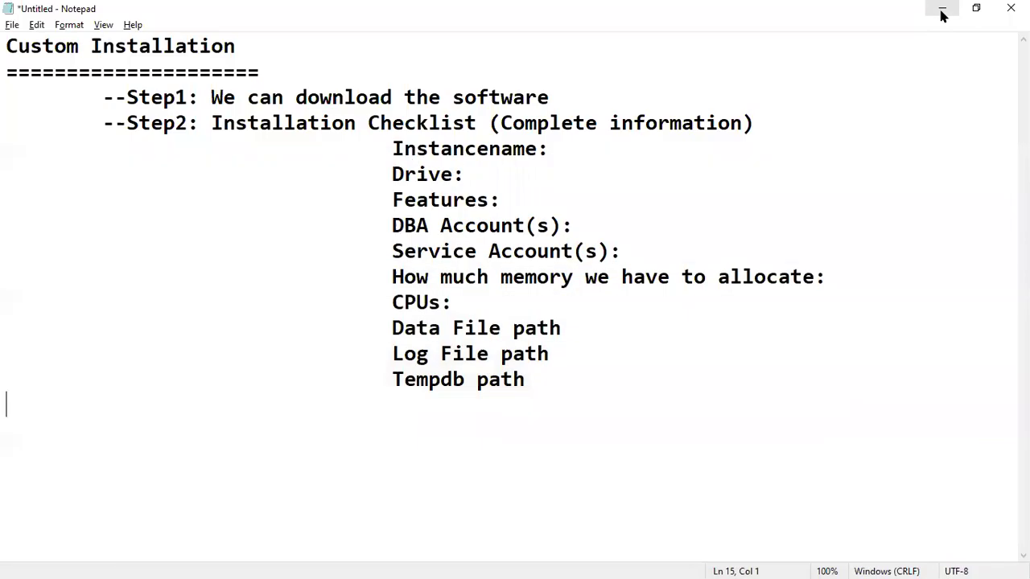
left_click(373, 250)
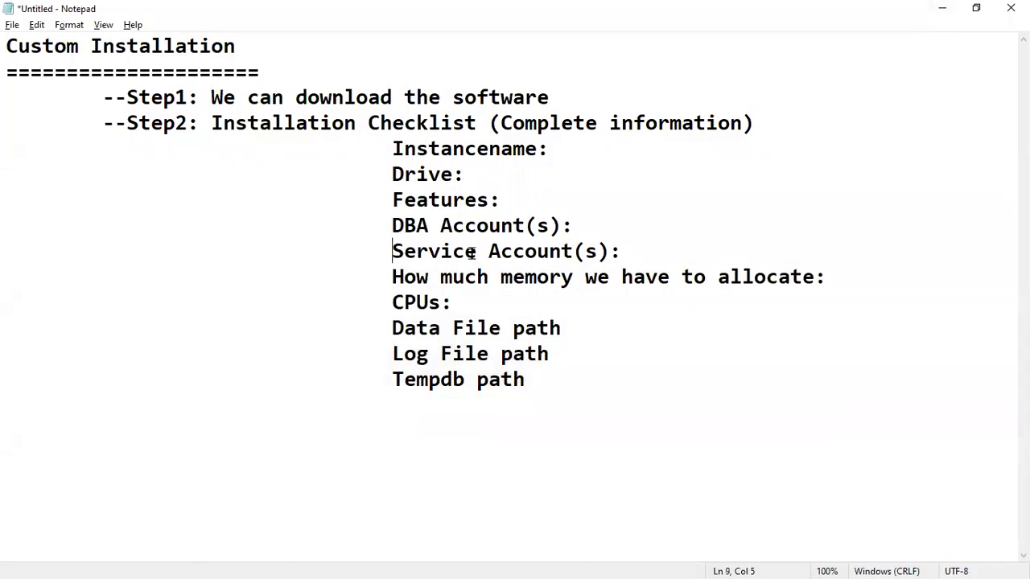
key("shift+Right")
key("shift+Right")
key("shift+Right")
key("shift+Right")
key("shift+Right")
key("shift+Right")
key("shift+Right")
key("shift+Right")
key("shift+Right")
key("shift+Right")
key("shift+Right")
key("shift+Right")
key("shift+Right")
key("shift+Right")
key("shift+Right")
key("shift+Right")
key("shift+Right")
left_click_drag(391, 278, 822, 277)
left_click_drag(368, 299, 492, 296)
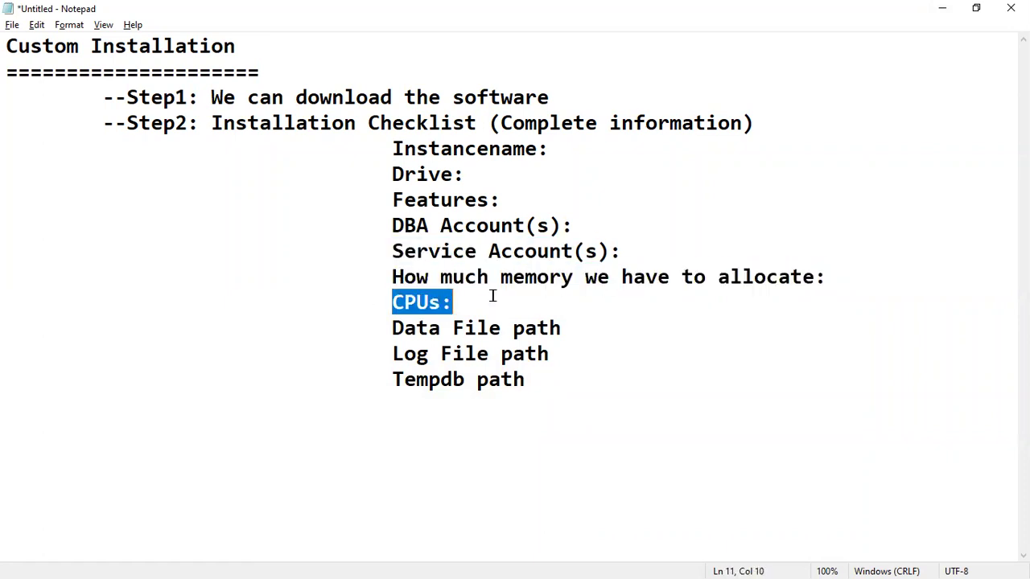
double_click(432, 332)
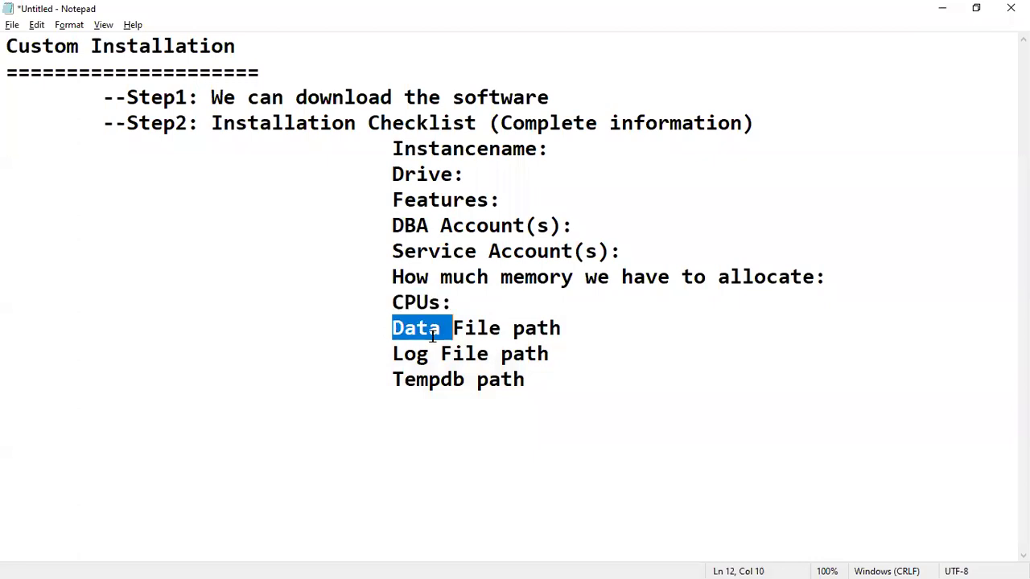
double_click(432, 352)
double_click(431, 380)
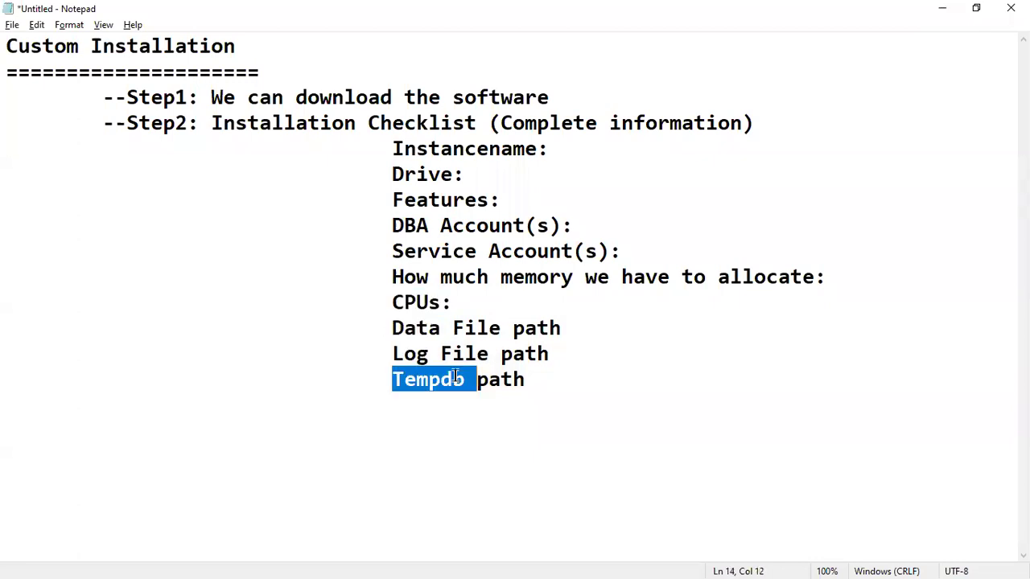
left_click(544, 380)
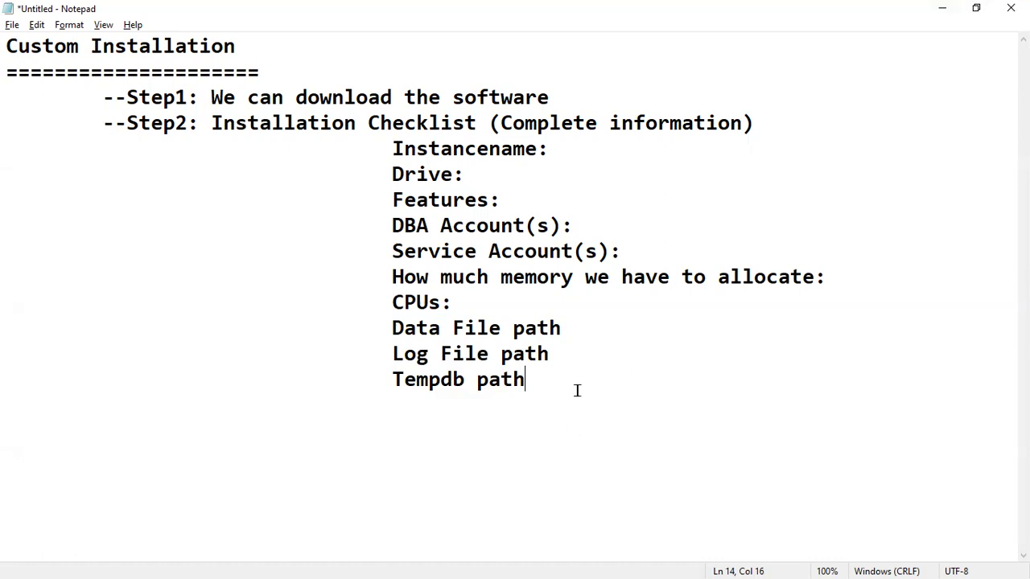
Step: Highlight the Step1 text "We can download the software" in the notes, and clear the highlight
left_click_drag(198, 97, 581, 100)
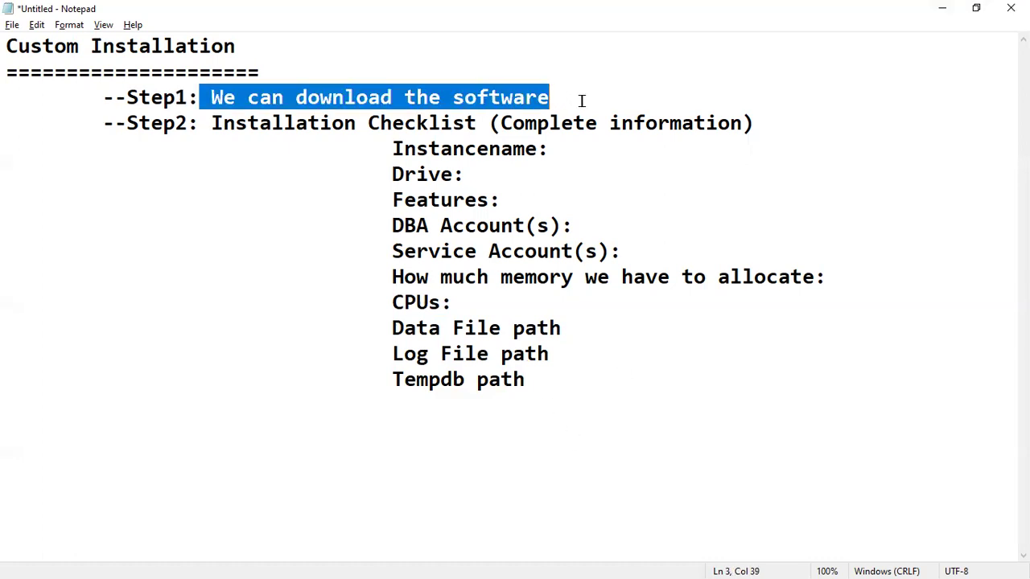
left_click(551, 394)
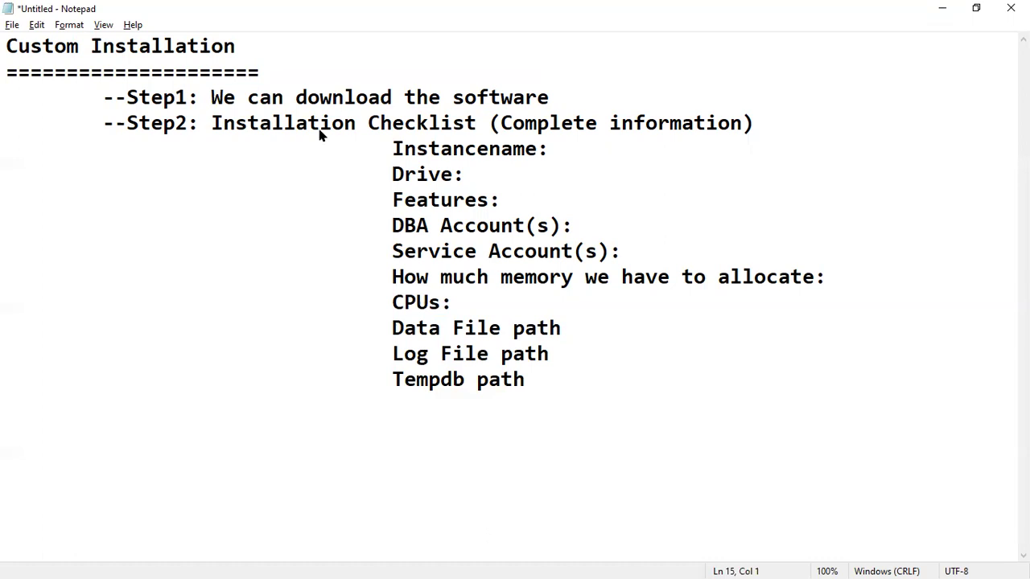
key("alt+Tab")
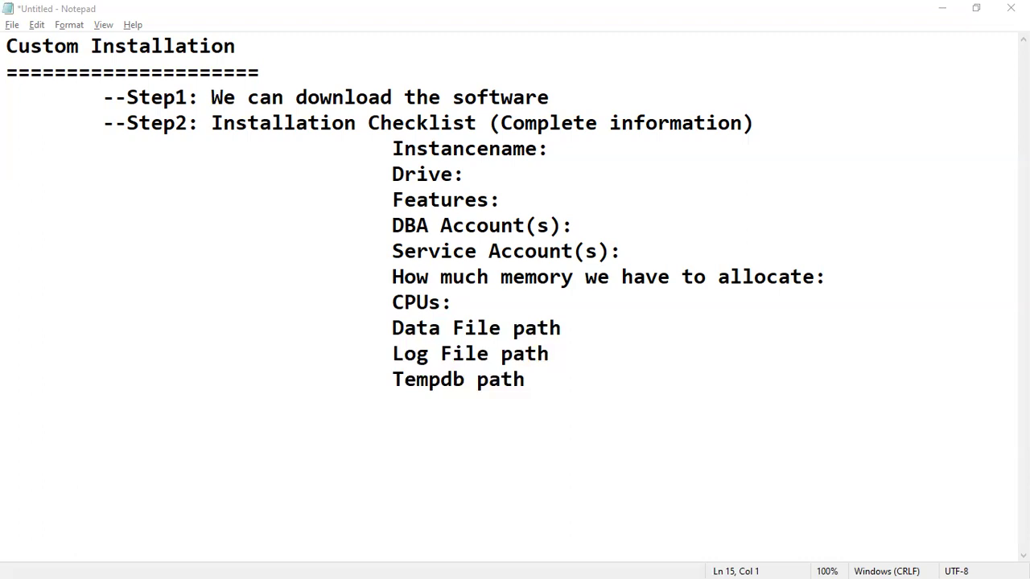
left_click(429, 276)
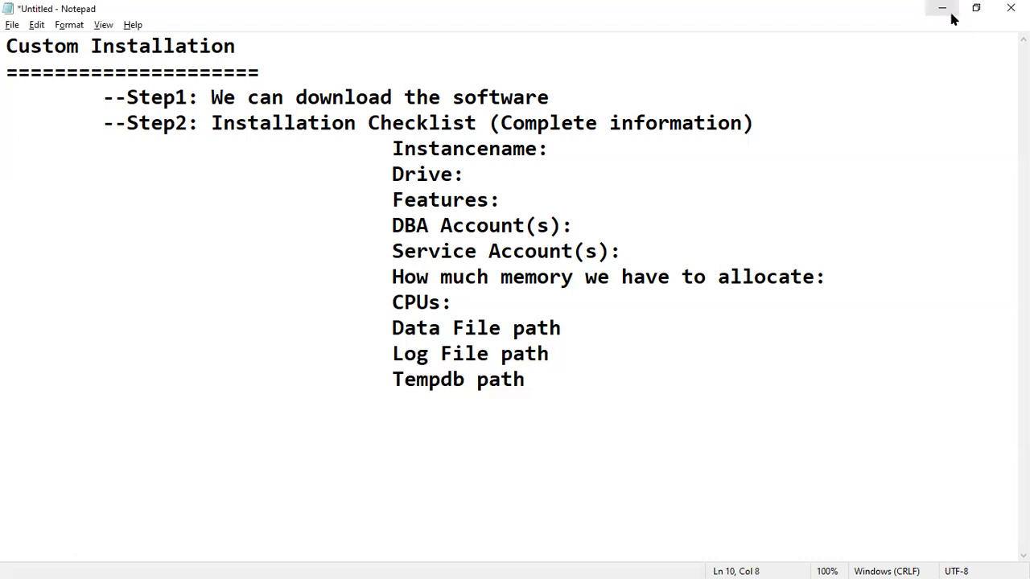
Step: Switch to a new Chrome tab and search Google for "sql server 2019"
left_click(944, 10)
key("alt+Tab")
key("alt+Tab")
key("alt+Tab")
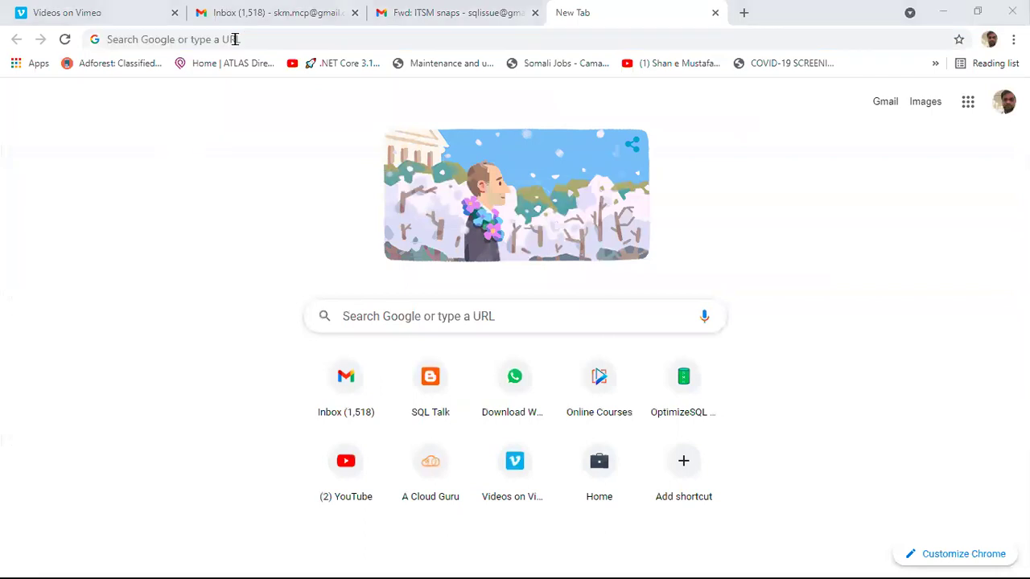
left_click(164, 37)
type("sql server")
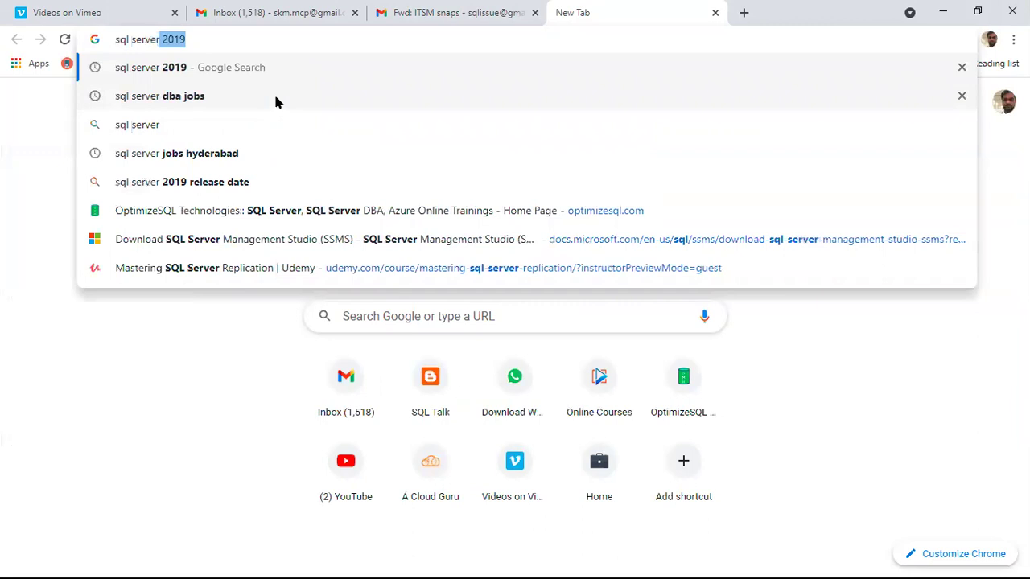
key("Return")
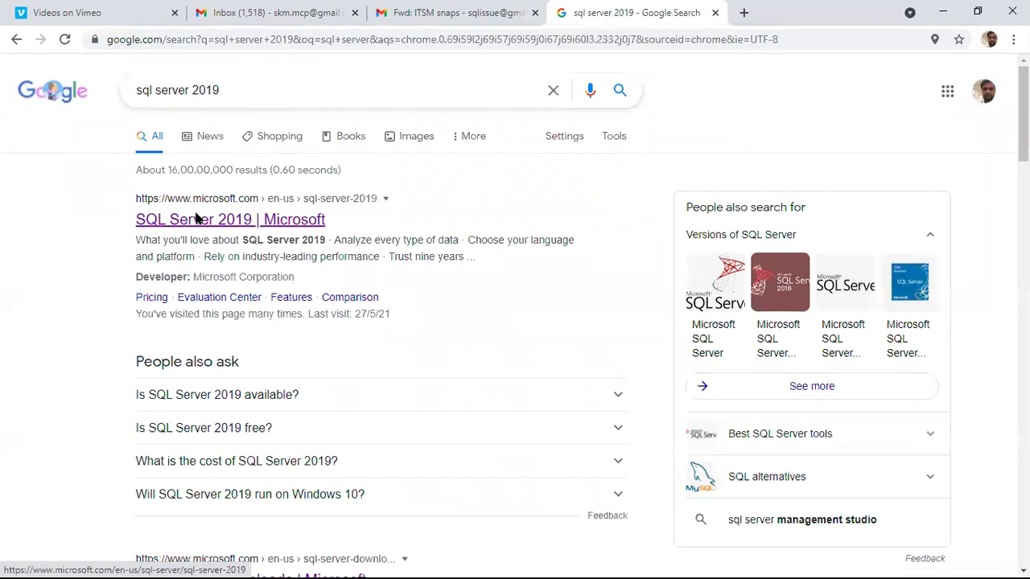
Step: Open Microsoft's SQL Server 2019 page and go to the free trial of SQL Server on-premises
left_click(265, 221)
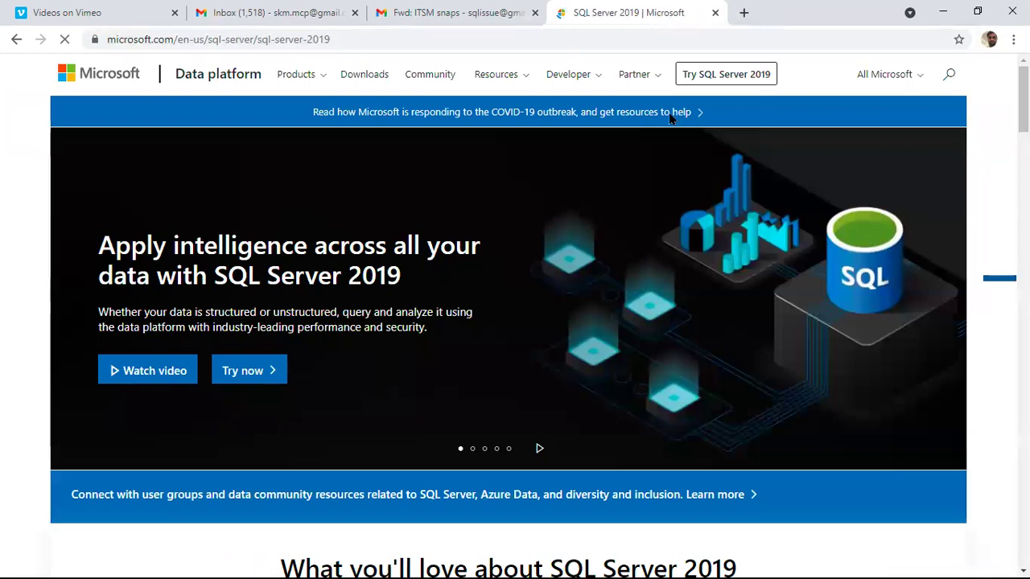
left_click(729, 77)
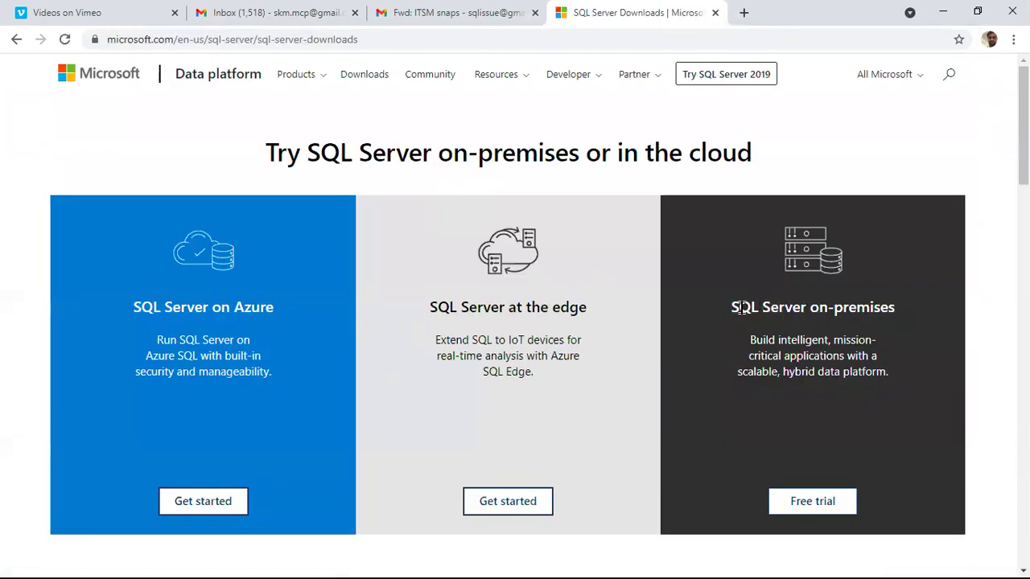
left_click_drag(732, 307, 896, 307)
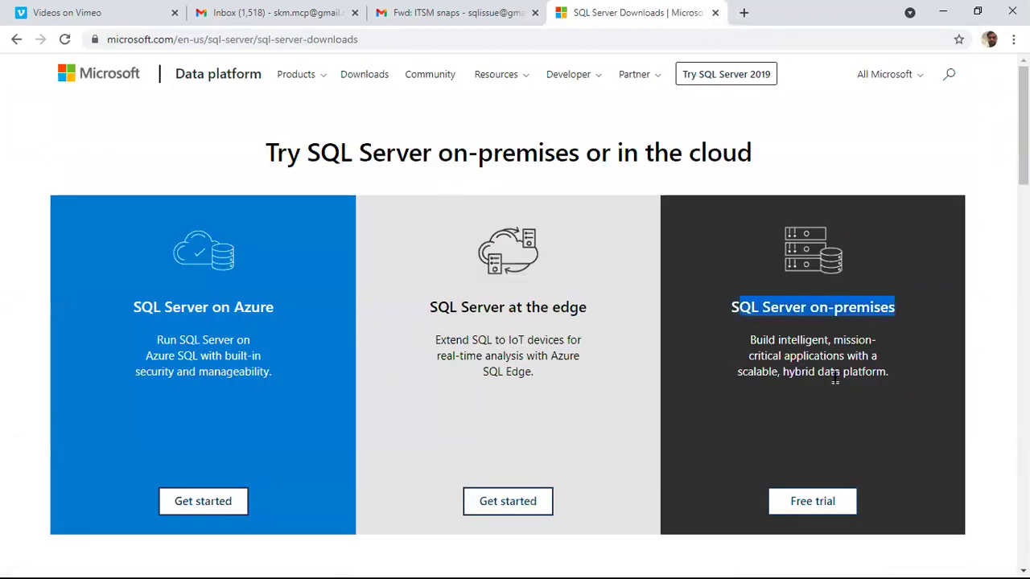
left_click(811, 505)
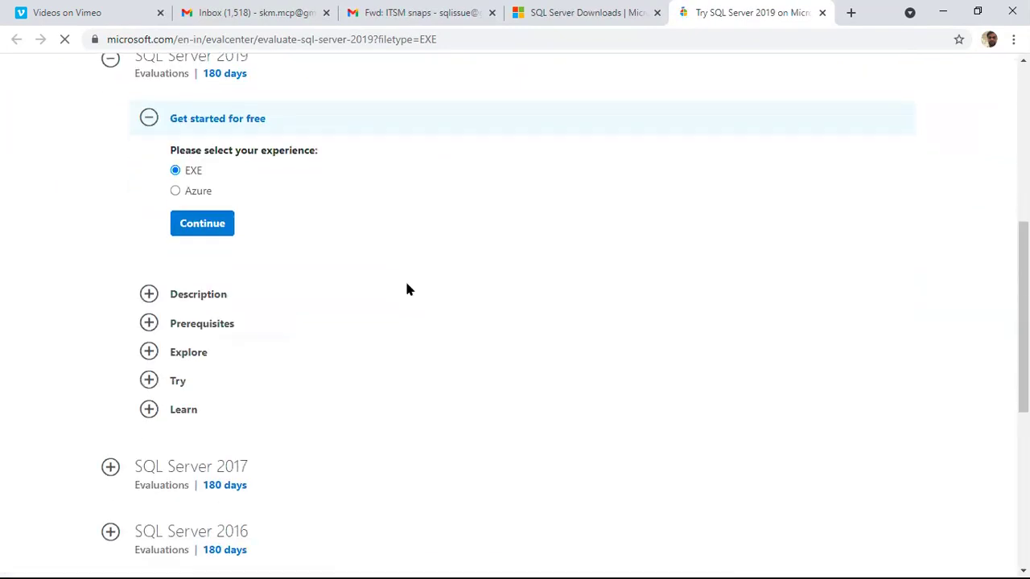
Step: Collapse the SQL Server 2019 section and look over the SQL Server versions offered for evaluation
left_click(108, 130)
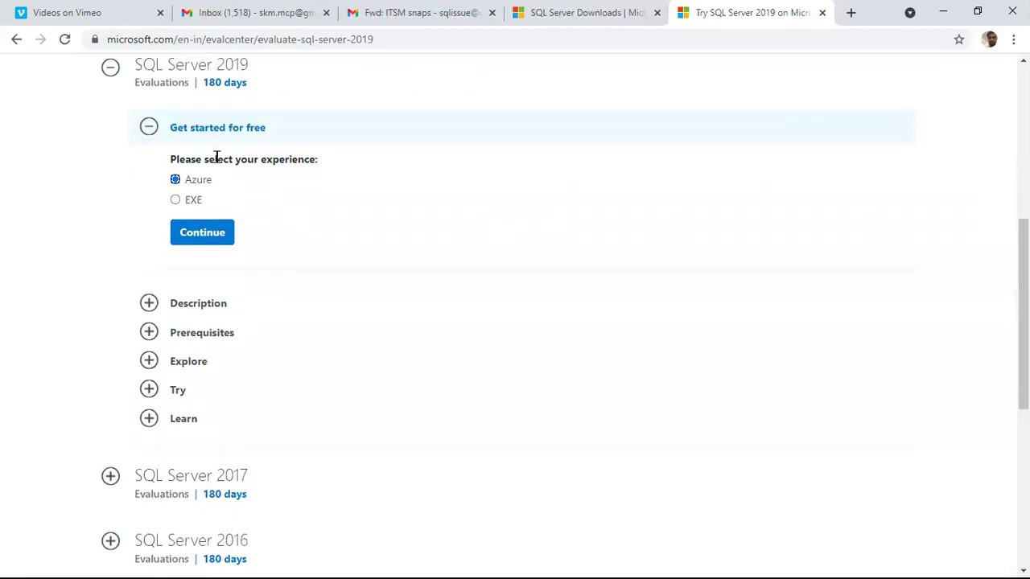
left_click(110, 69)
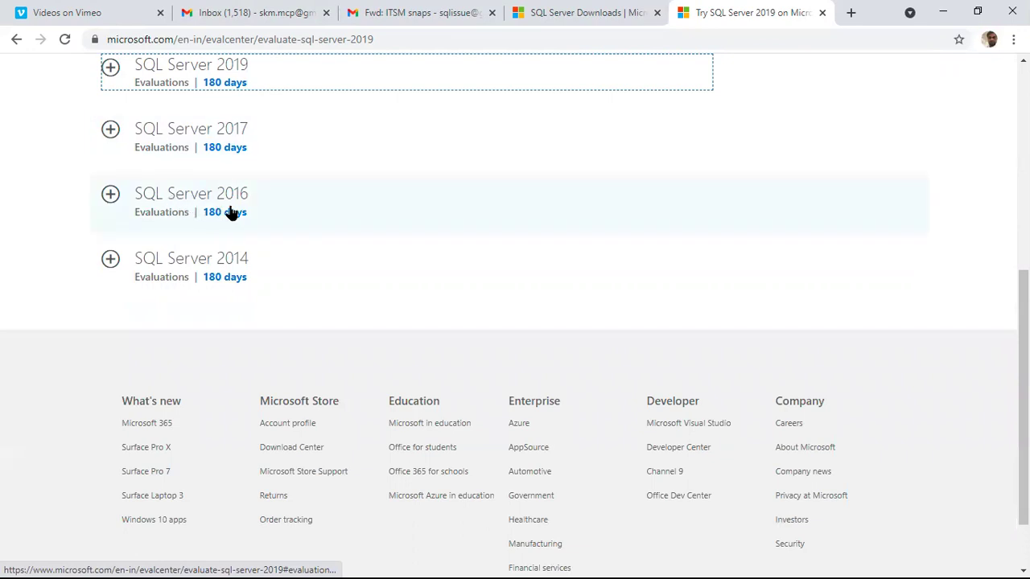
scroll(361, 252, "up", 1)
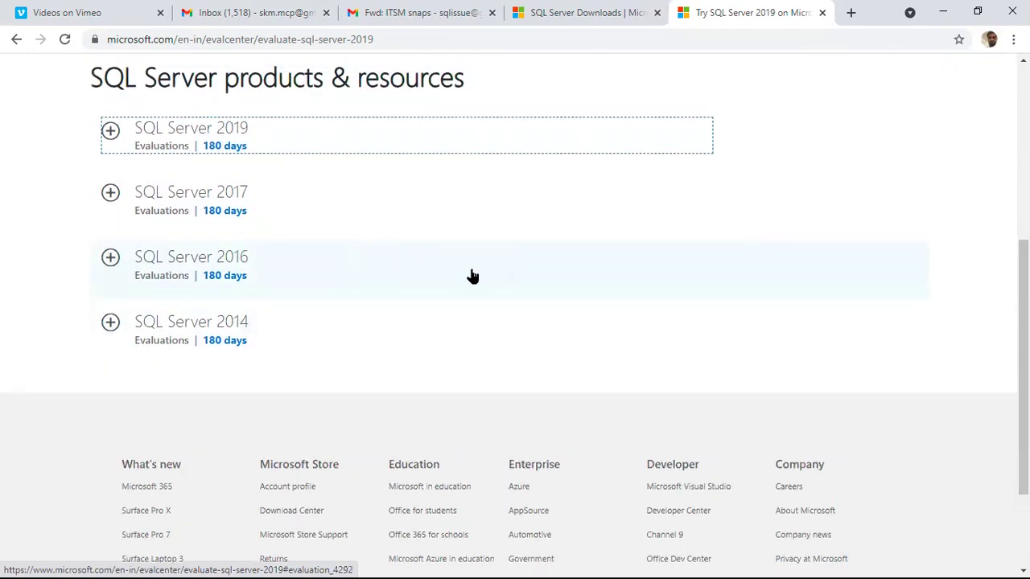
key("alt+Tab")
key("alt+shift+Tab")
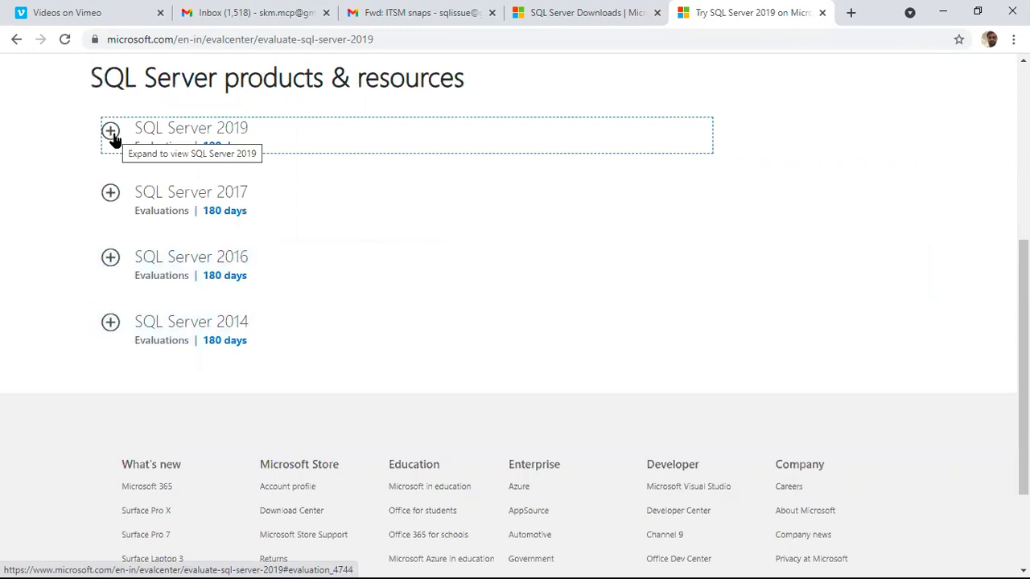
key("super+r")
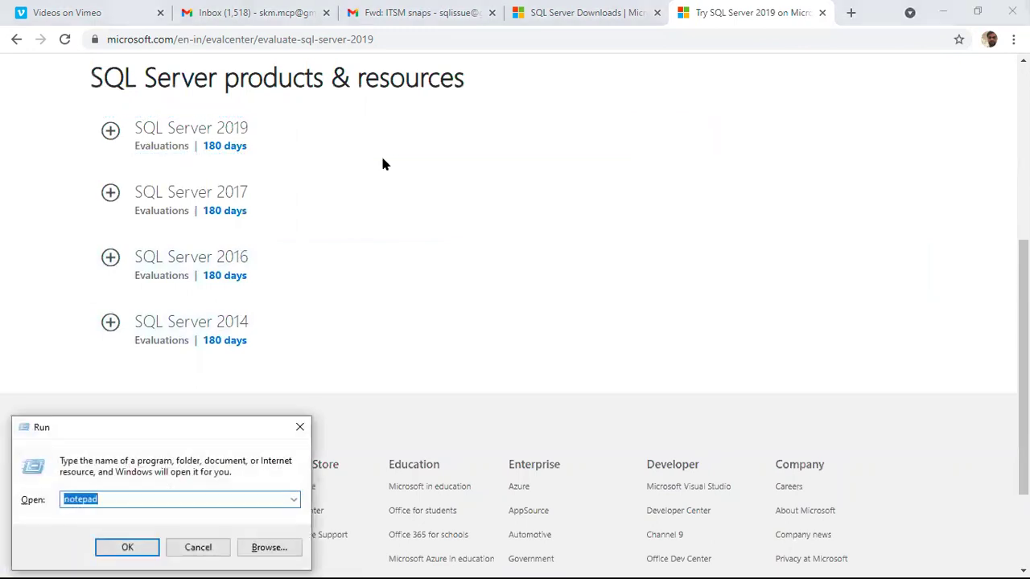
key("alt+Tab")
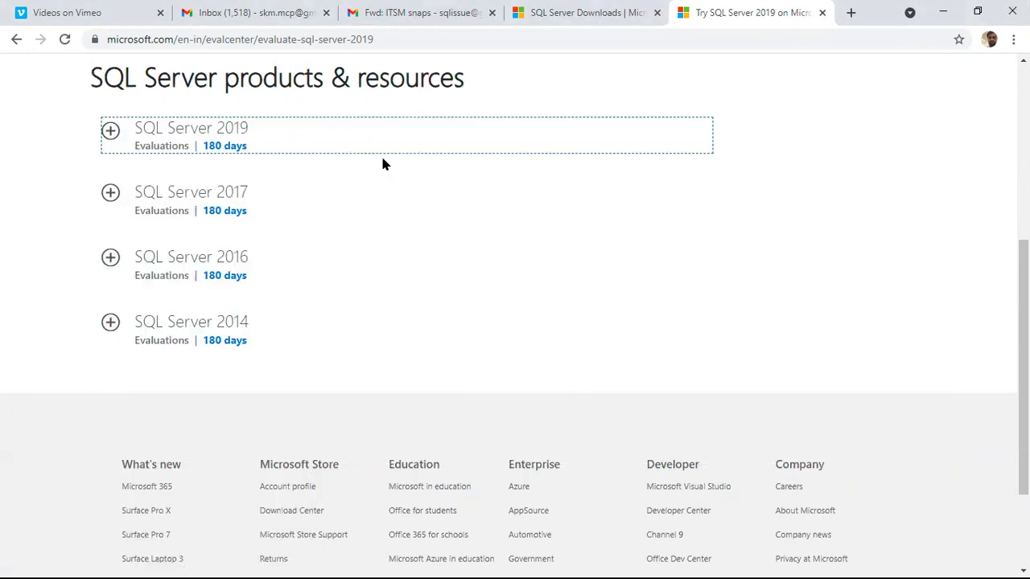
Step: Launch PowerPoint with the run command "powerpnt" and minimize its window
key("super+r")
type("po")
key("Down")
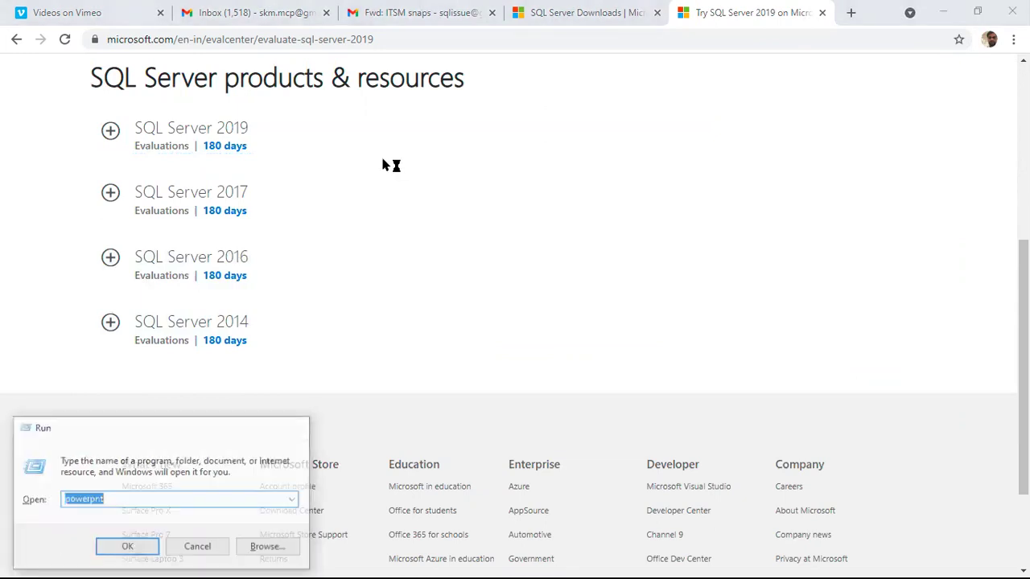
key("Return")
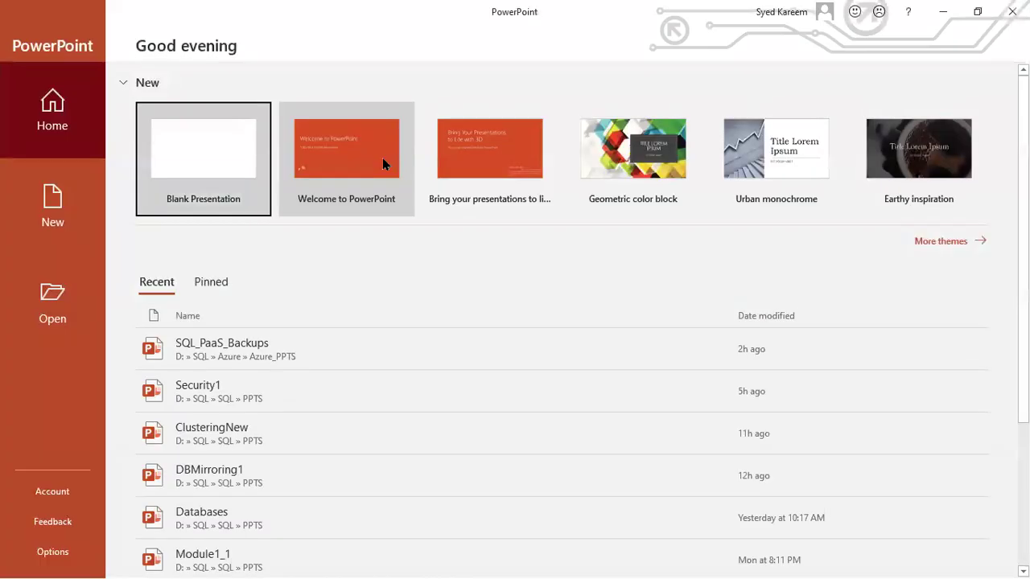
left_click_drag(393, 5, 338, 164)
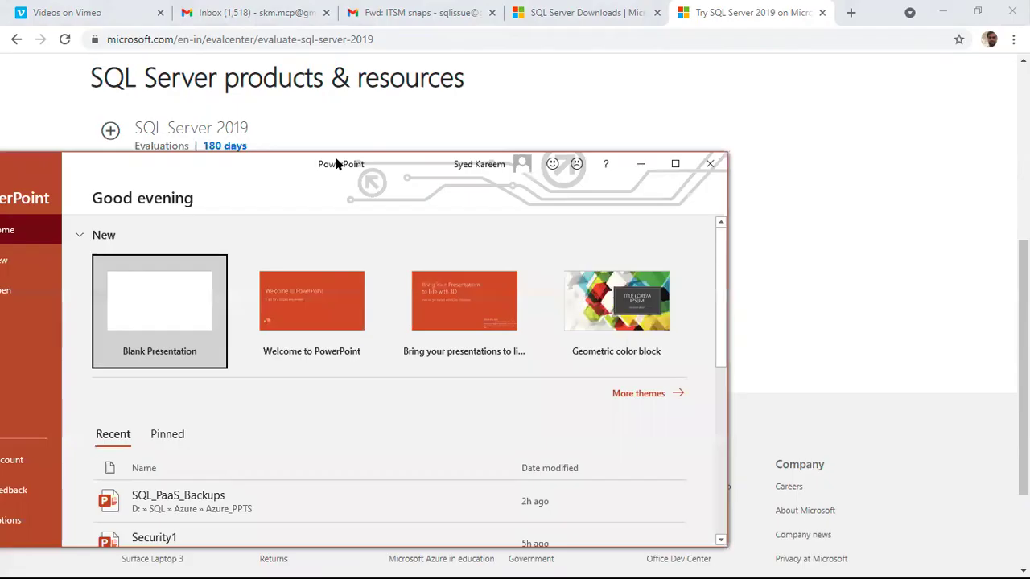
left_click(641, 164)
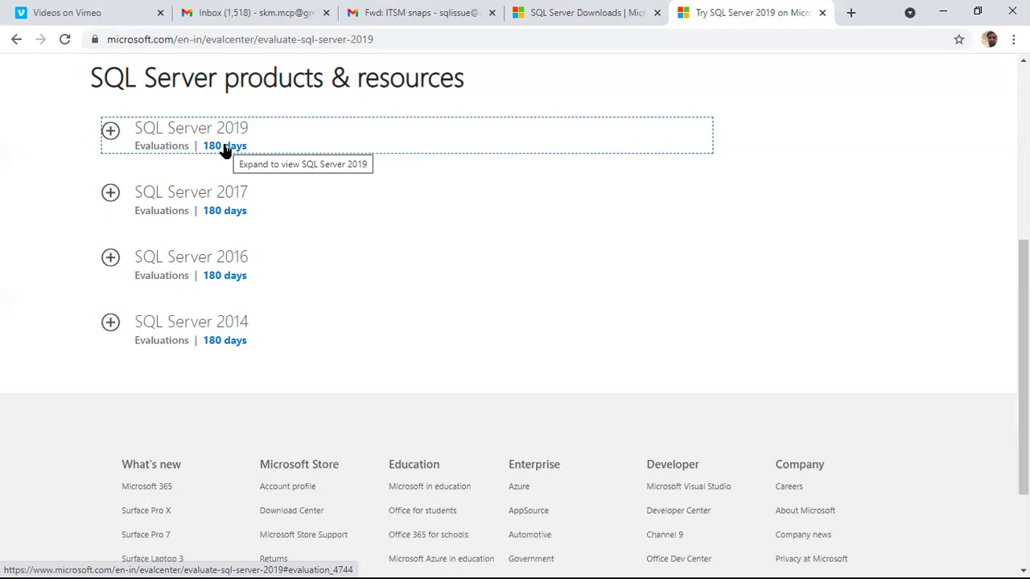
Step: Expand the SQL Server 2019 evaluation, choose the EXE experience and continue to the registration form
left_click(109, 132)
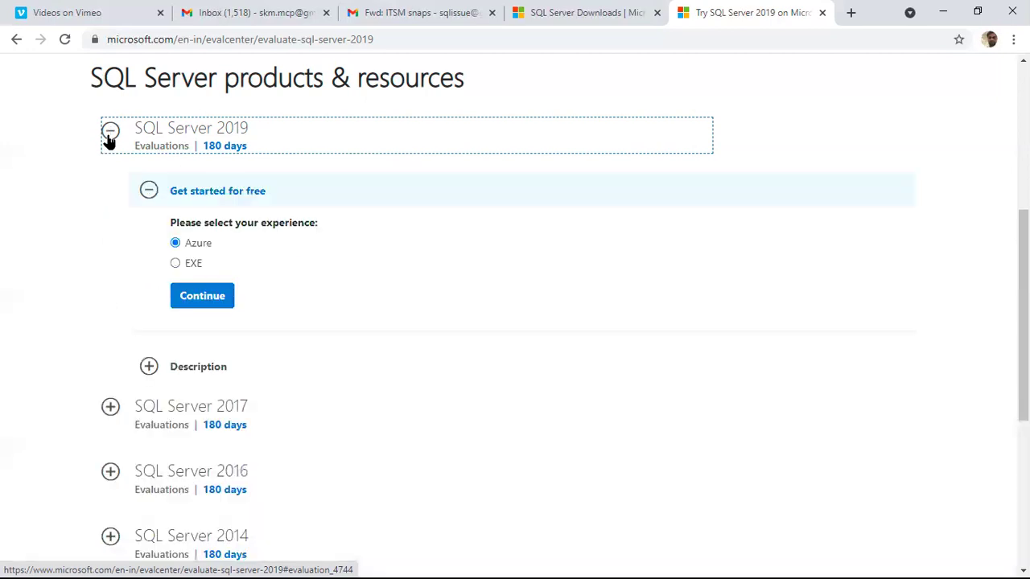
left_click(176, 264)
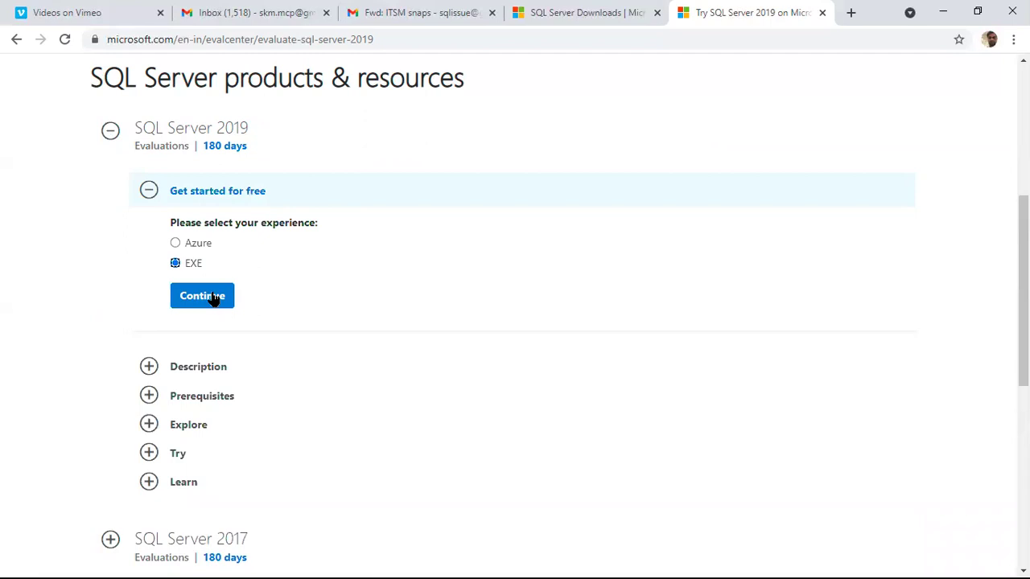
left_click_drag(224, 244, 185, 242)
left_click(562, 298)
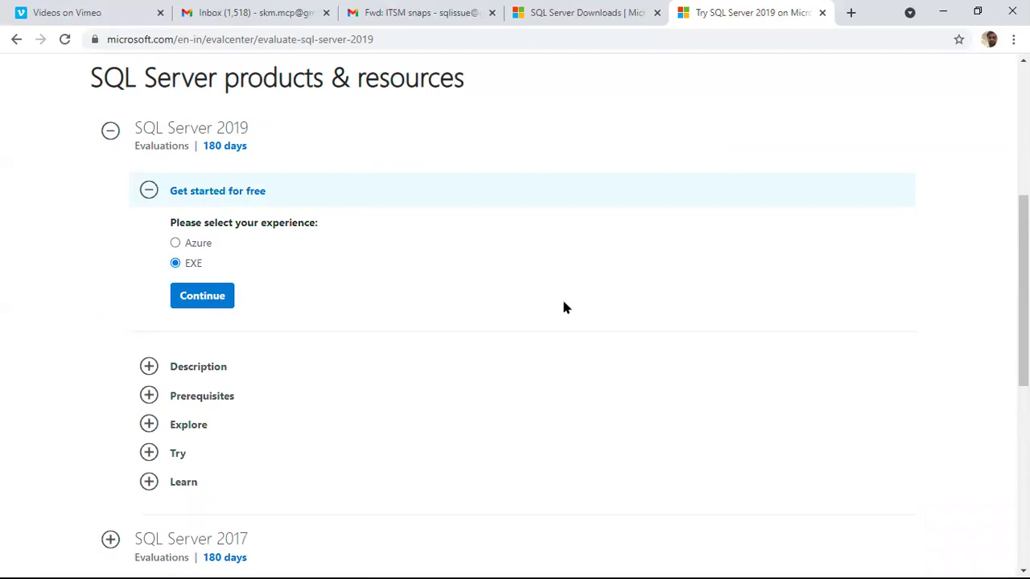
left_click(211, 297)
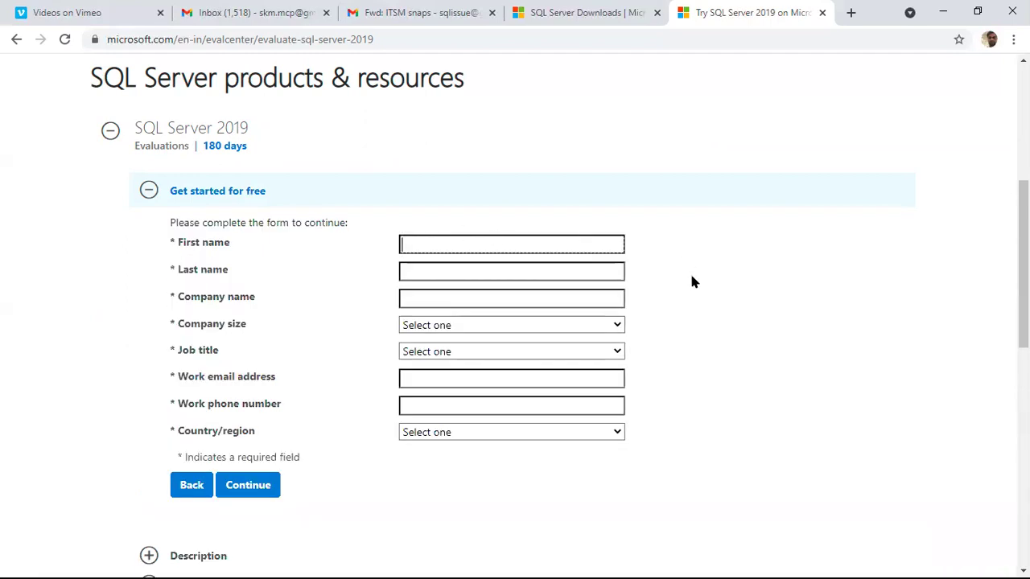
Step: Enter the first name and autofill the last name, work email, phone number and country from the saved contact details
type("d")
key("BackSpace")
type("Kareem")
key("Down")
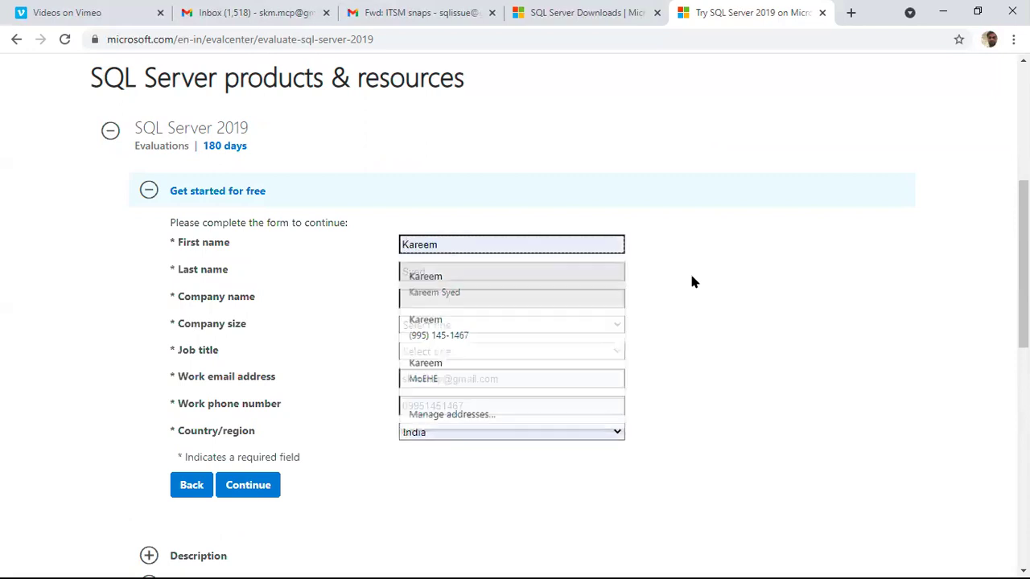
key("Return")
Step: Set the company name to "OptimizeSQL Technologies,", company size to 2-4 and job title to Database Administrator/Architect (DBA)
left_click(514, 295)
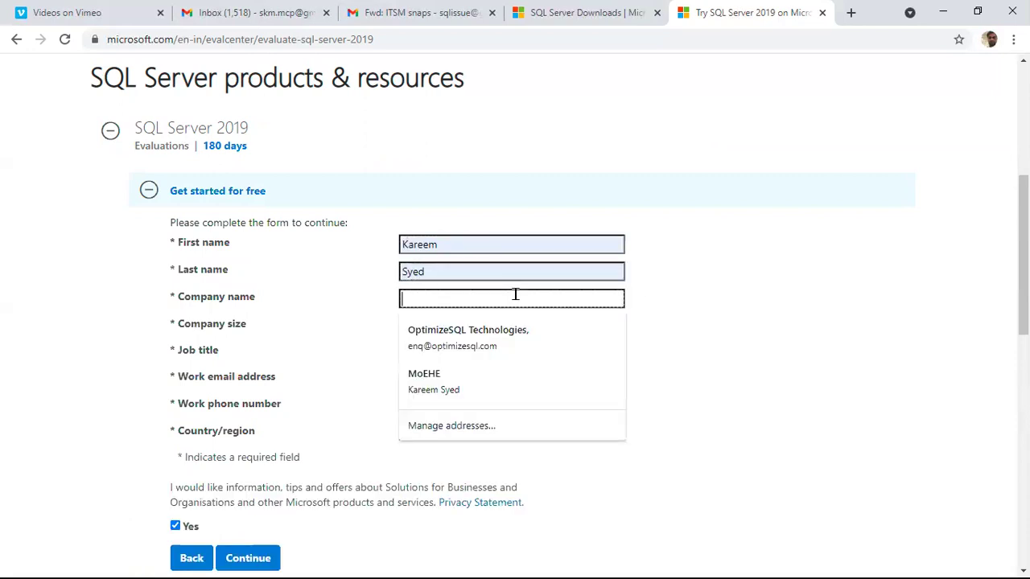
left_click(473, 338)
left_click(586, 329)
left_click(471, 373)
left_click(603, 354)
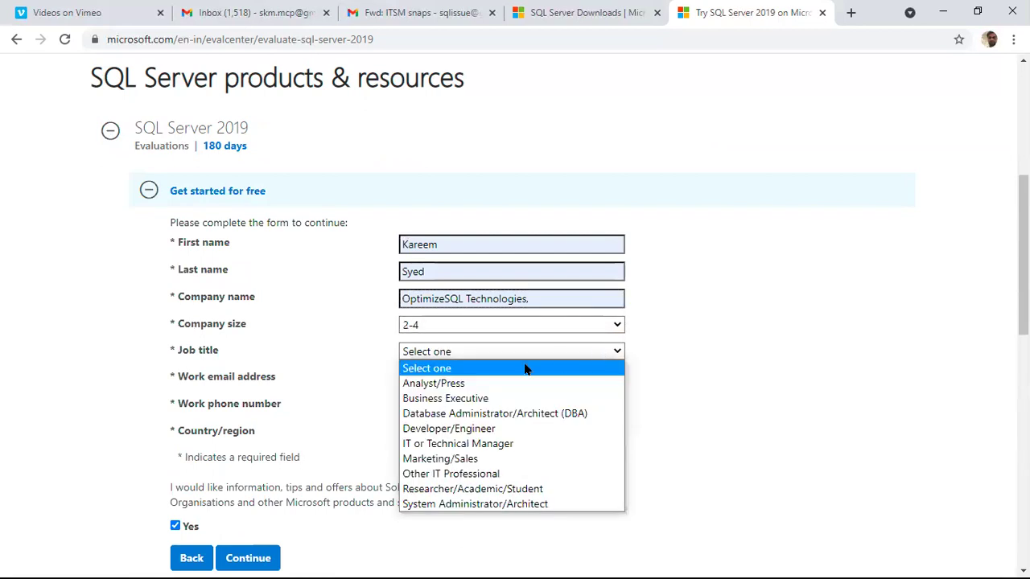
left_click(439, 414)
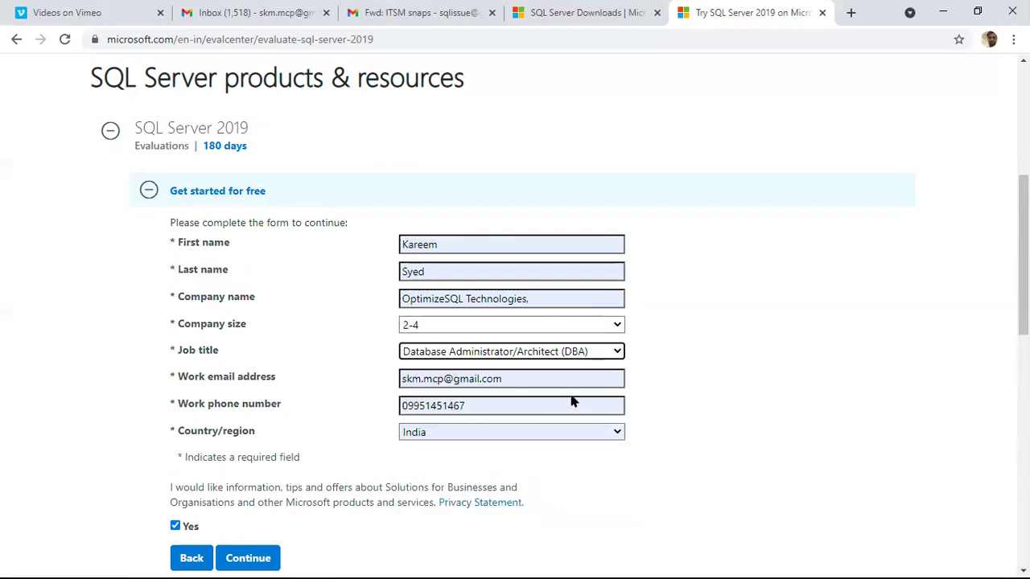
Step: Review the completed registration form and submit it to download the SQL Server 2019 evaluation installer
scroll(670, 386, "down", 4)
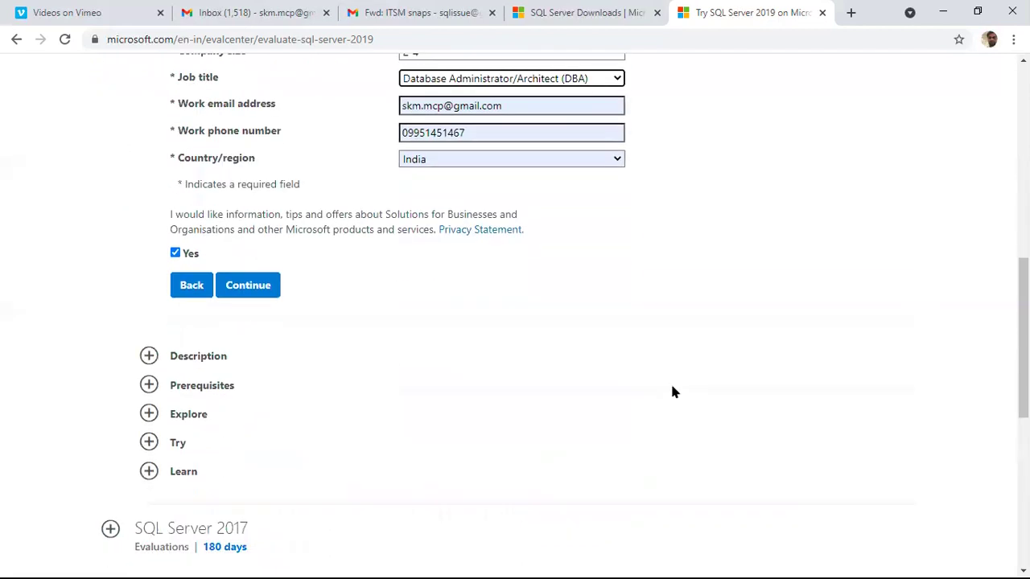
left_click(247, 239)
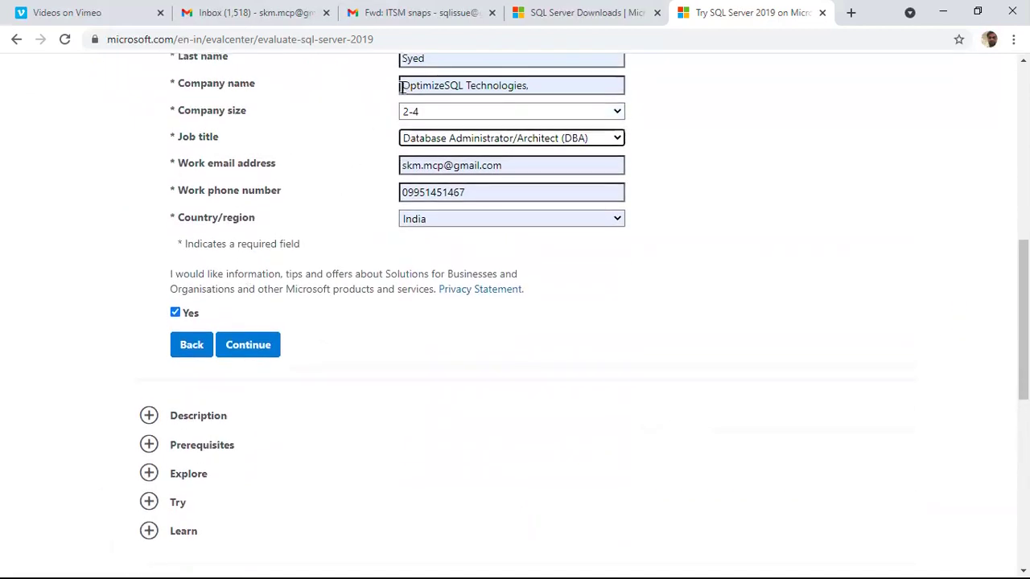
scroll(416, 317, "up", 1)
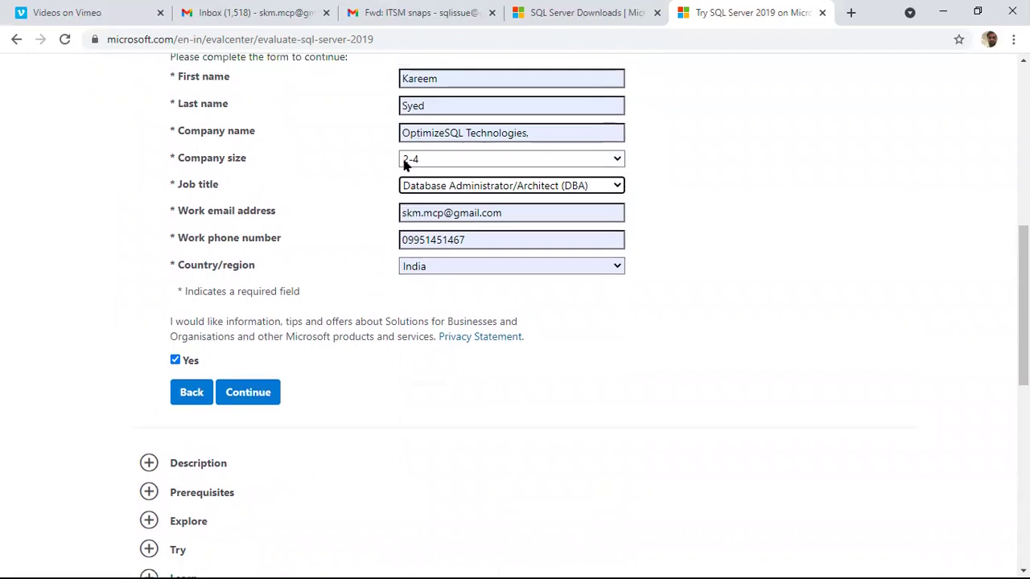
left_click(249, 400)
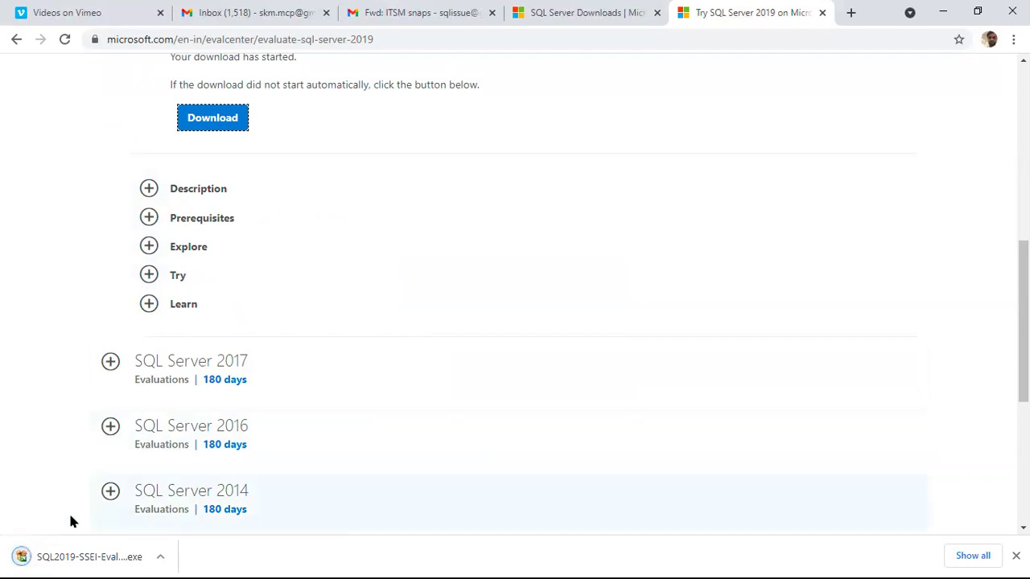
Step: Run the downloaded SQL2019-SSEI-Eval installer, choose the Download Media installation type and check the download location
left_click(158, 561)
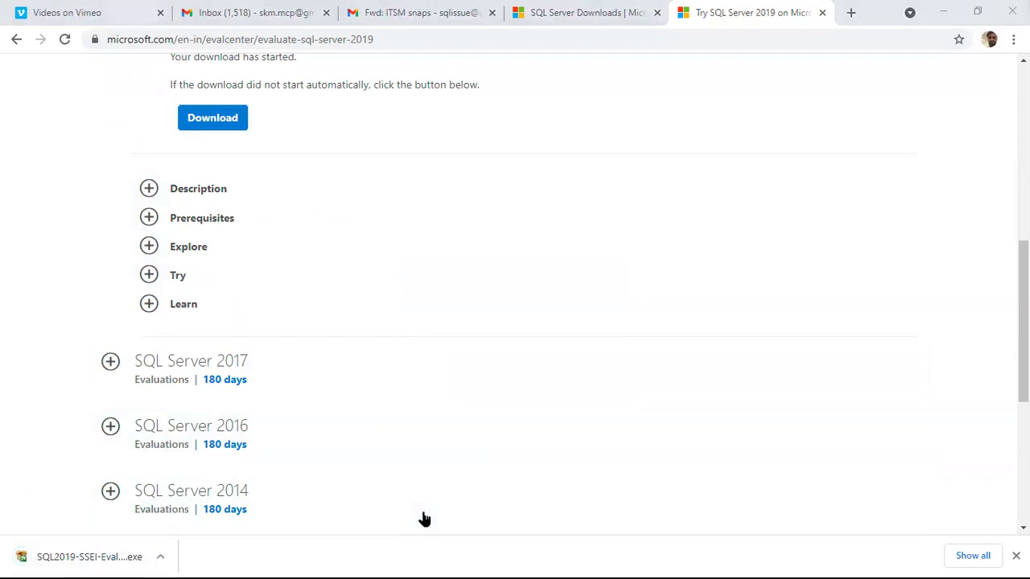
left_click(59, 552)
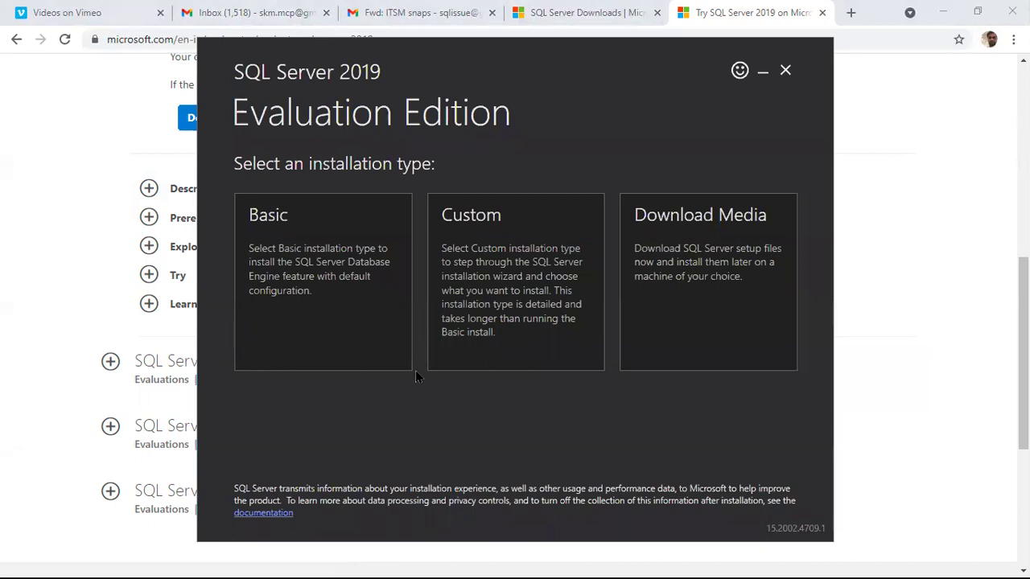
left_click(474, 339)
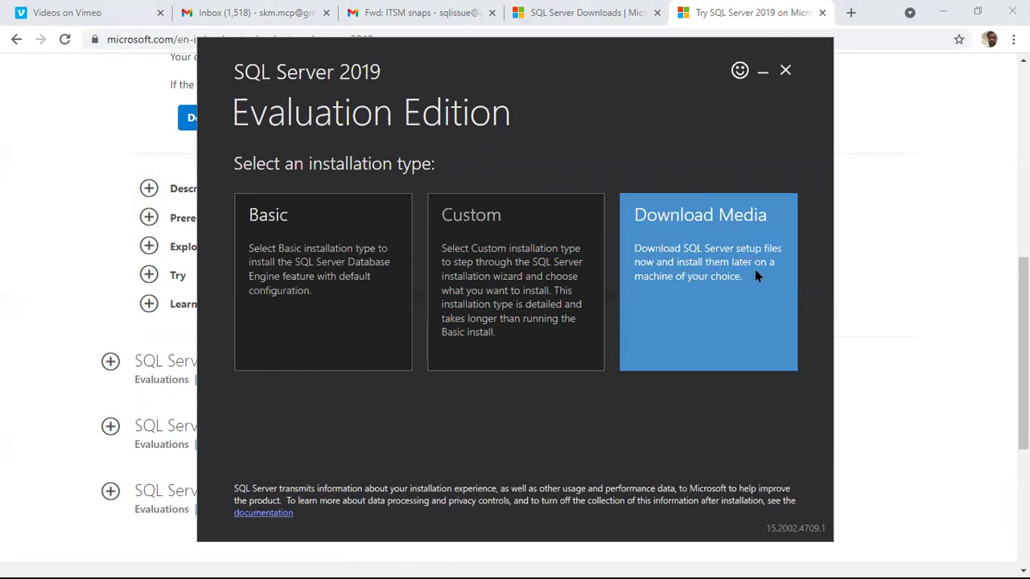
left_click(712, 262)
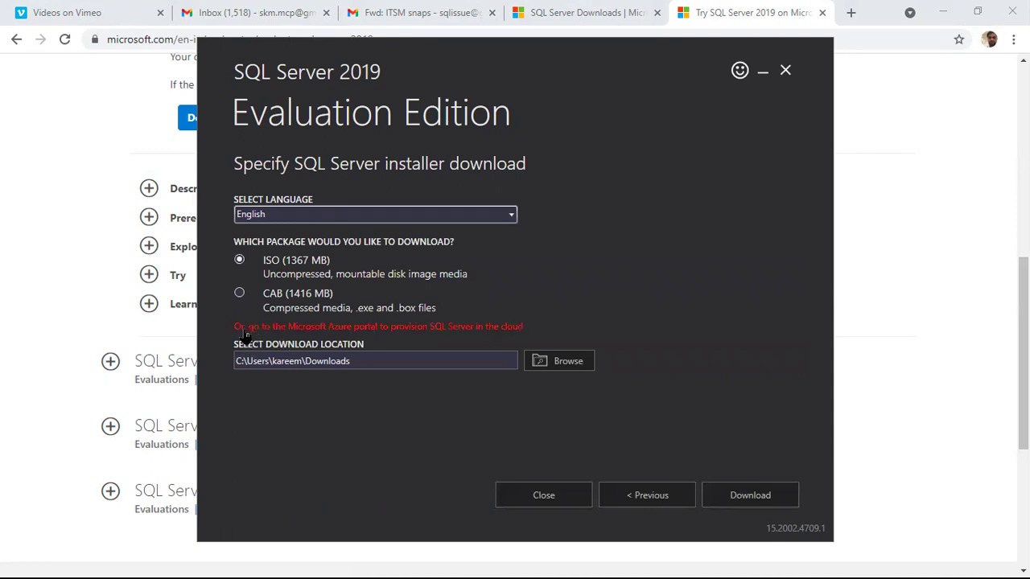
left_click_drag(370, 363, 244, 361)
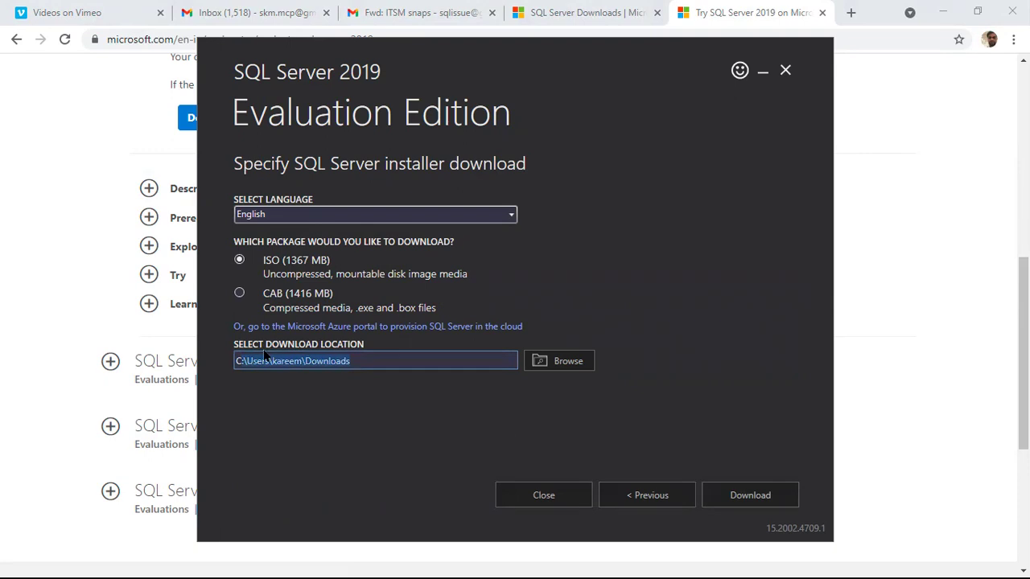
left_click(381, 360)
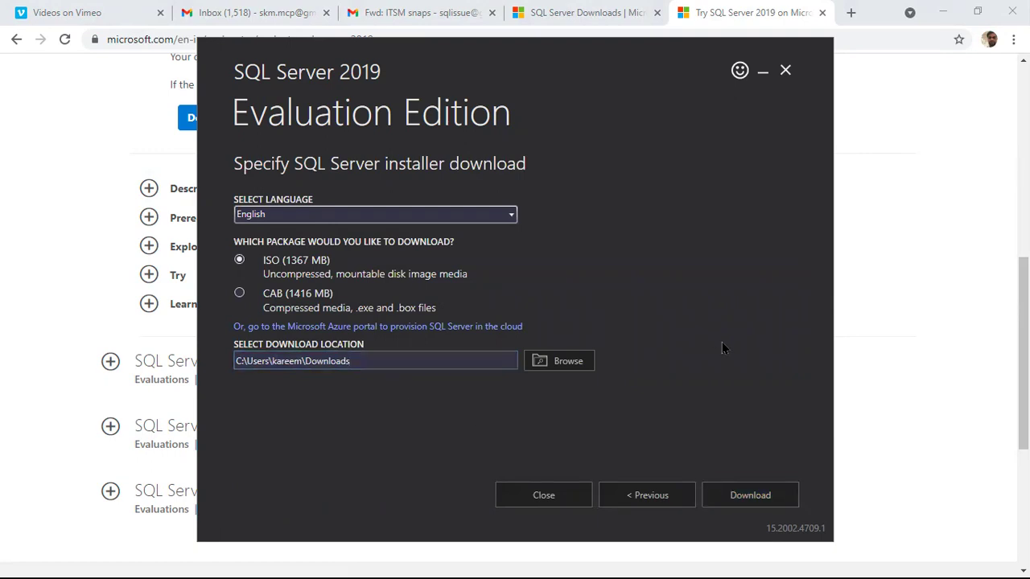
Step: Open the Downloads folder in a maximized File Explorer window
key("super+e")
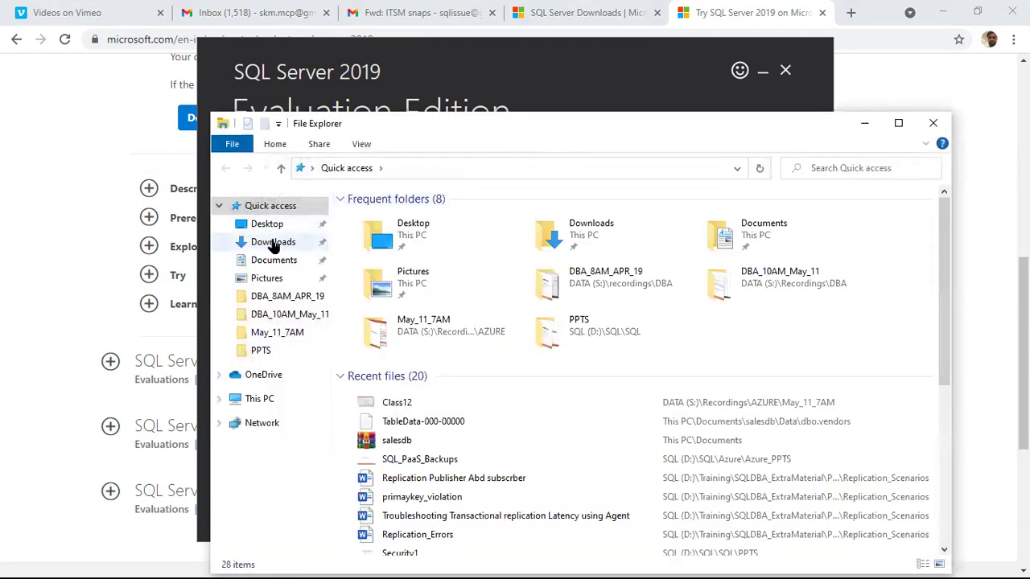
left_click(273, 243)
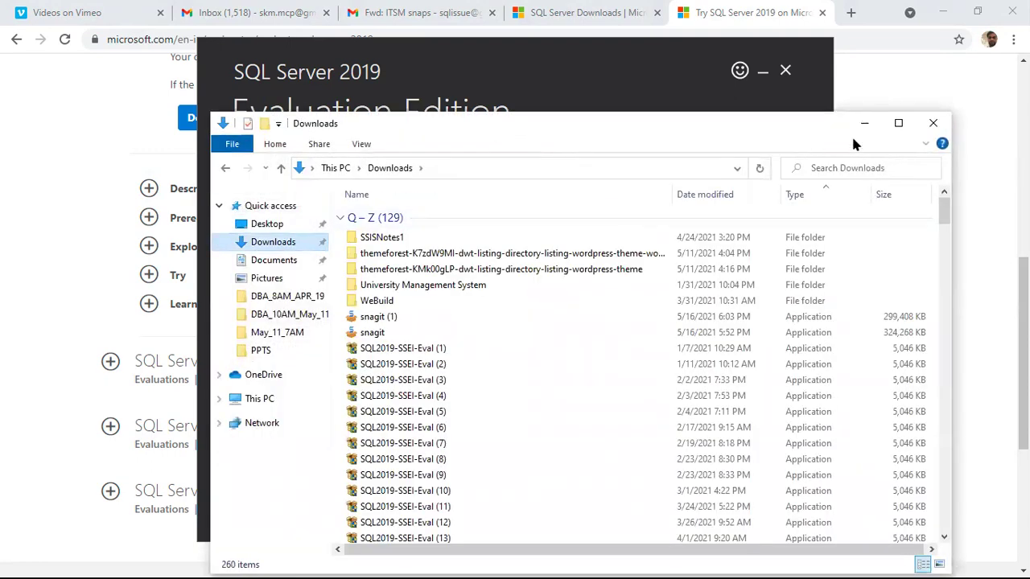
left_click(903, 125)
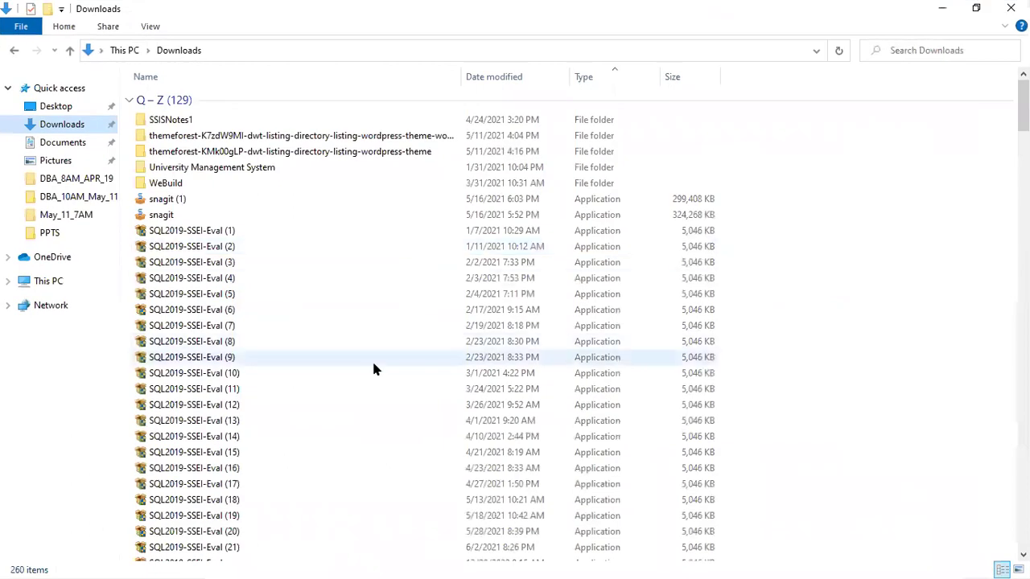
Step: Look through the Downloads folder's file list for a previously downloaded SQL Server 2019 disc image
scroll(374, 368, "down", 7)
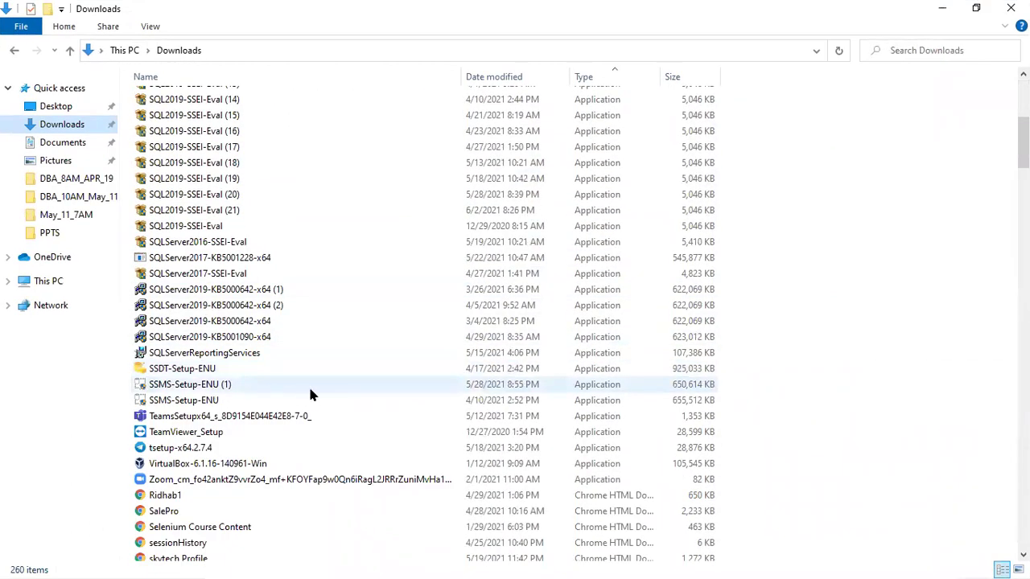
left_click(241, 240)
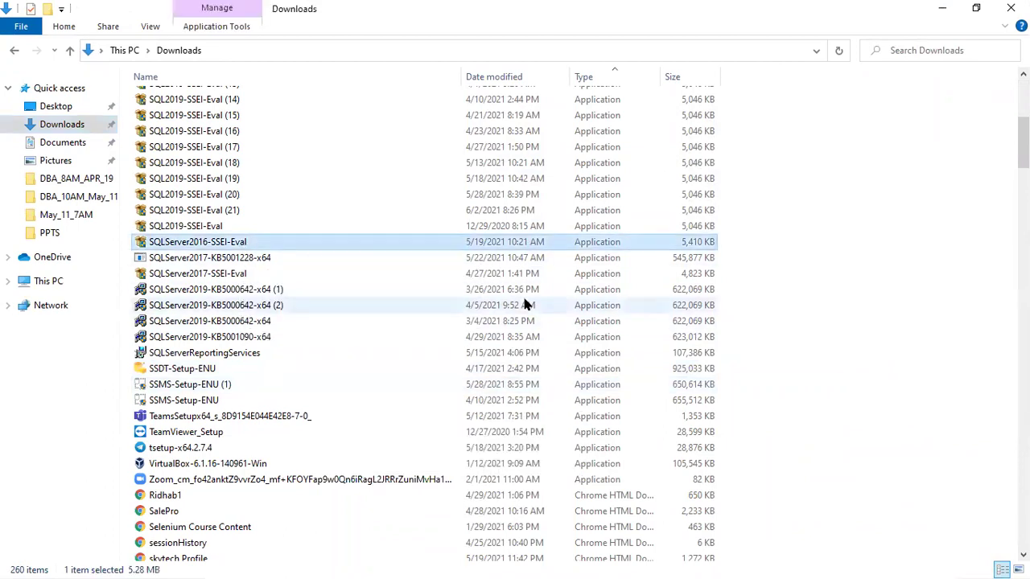
key("Down")
key("Down")
key("Down")
key("Down")
key("Down")
key("Down")
key("Down")
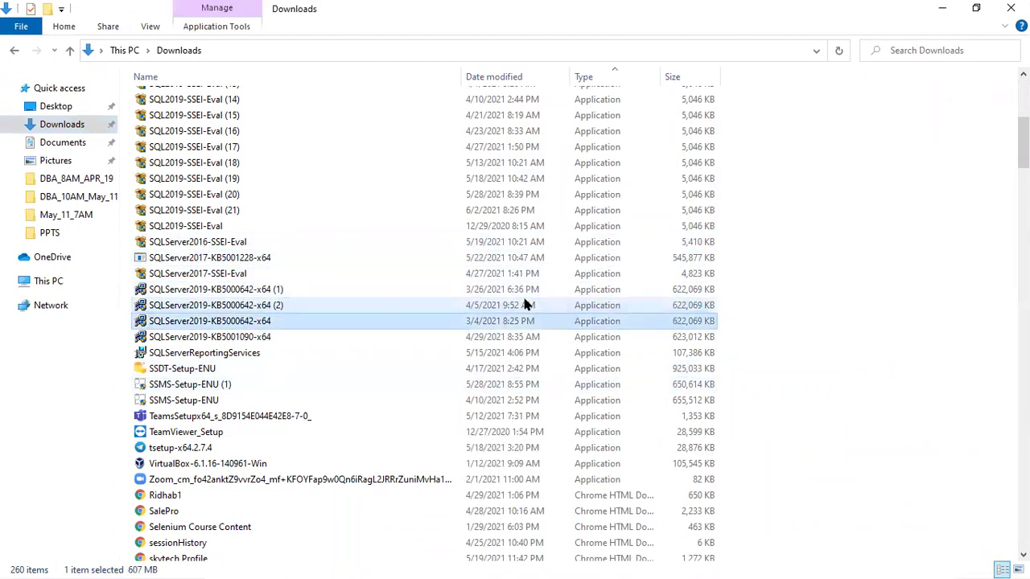
key("s")
key("s")
key("t")
key("t")
key("v")
key("v")
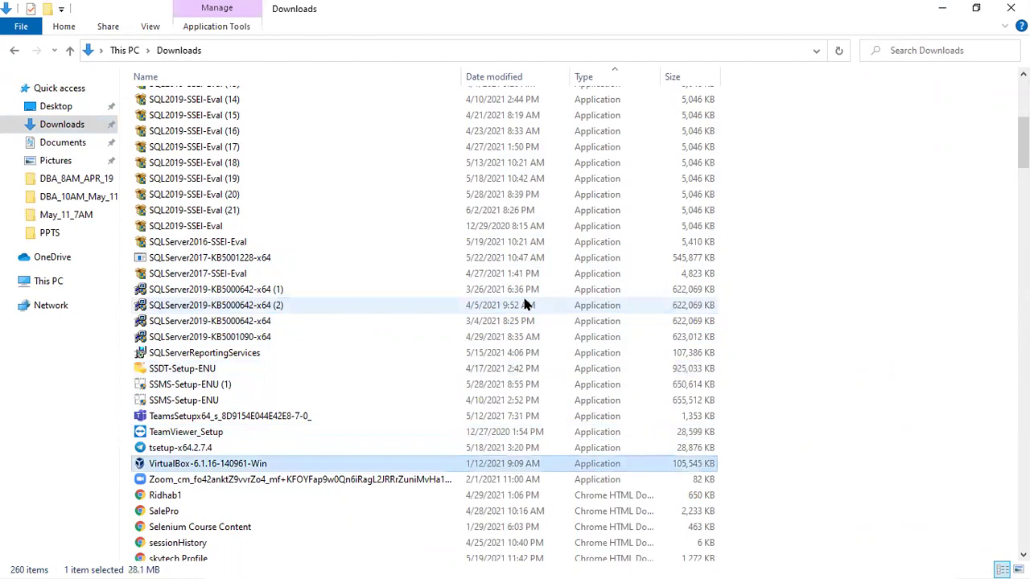
key("Down")
key("s")
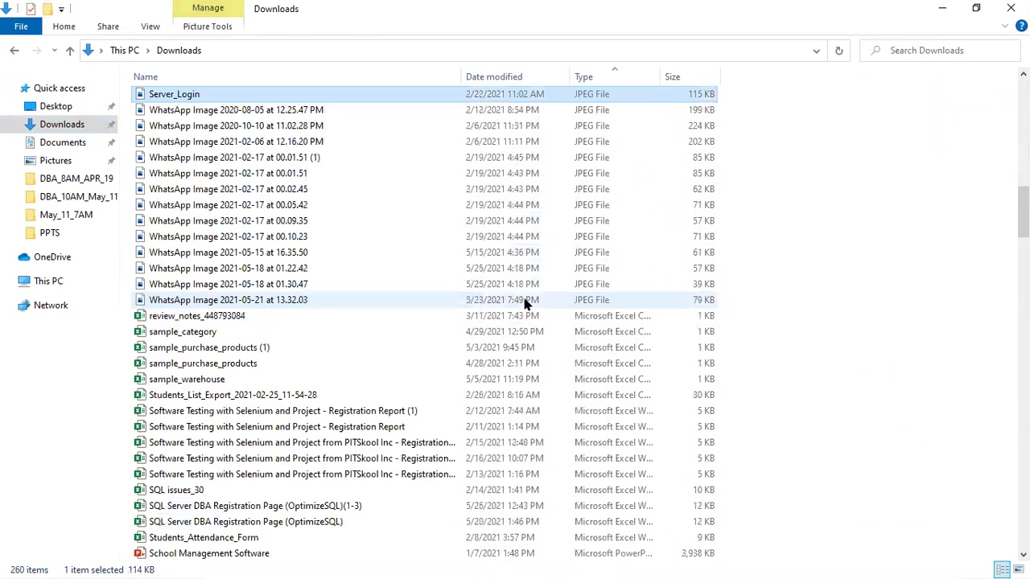
key("s")
key("s")
key("s")
key("s")
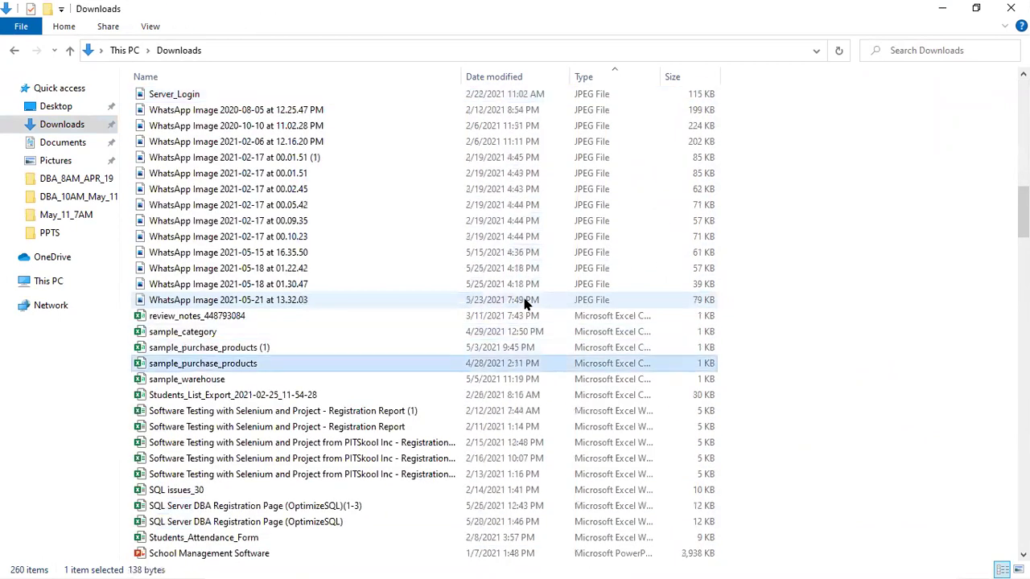
key("s")
key("s")
key("s")
key("s")
key("s")
key("s")
key("s")
key("s")
key("s")
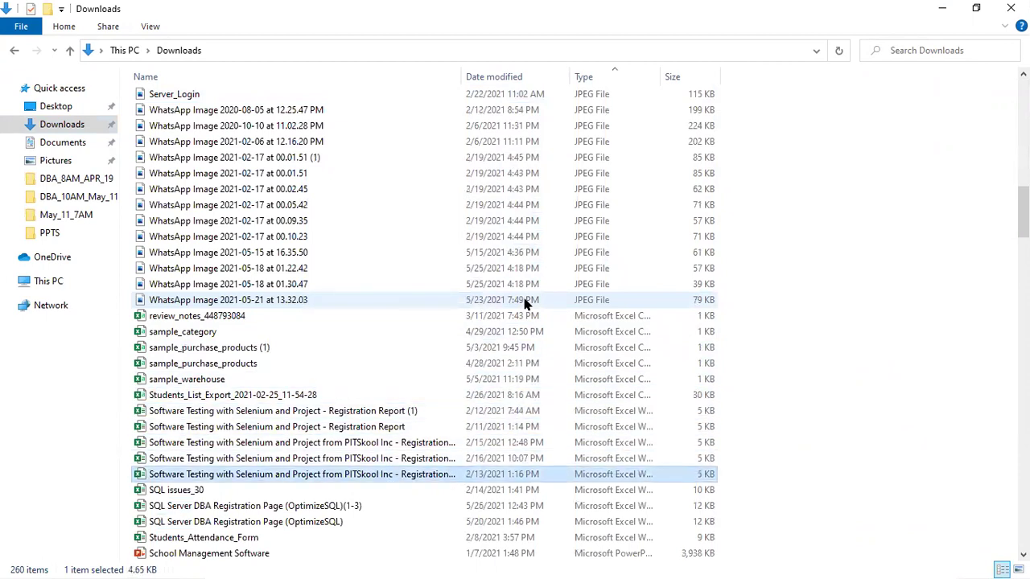
key("s")
key("s")
key("s")
key("s")
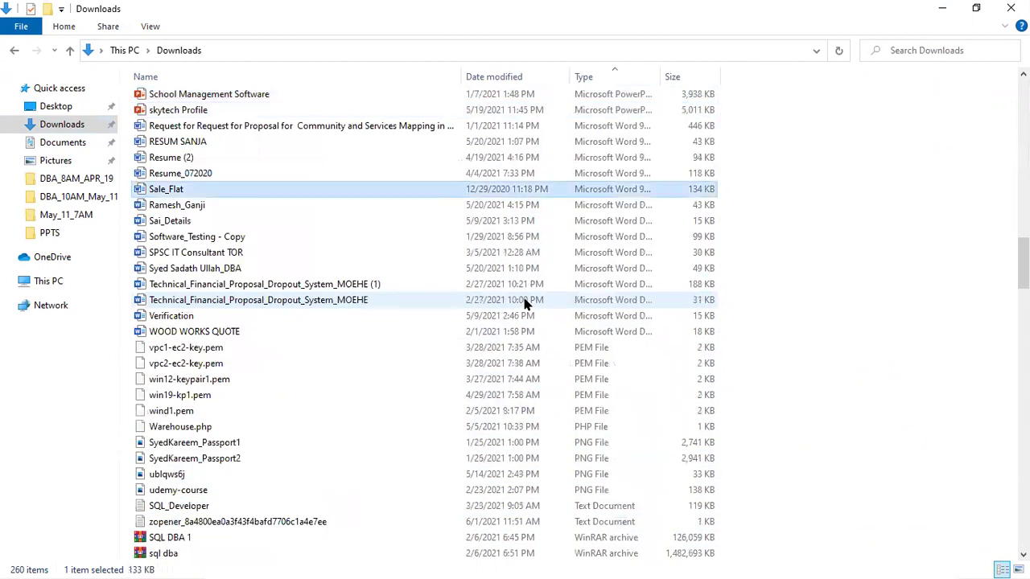
key("Down")
key("s")
key("s")
key("s")
key("s")
key("s")
key("s")
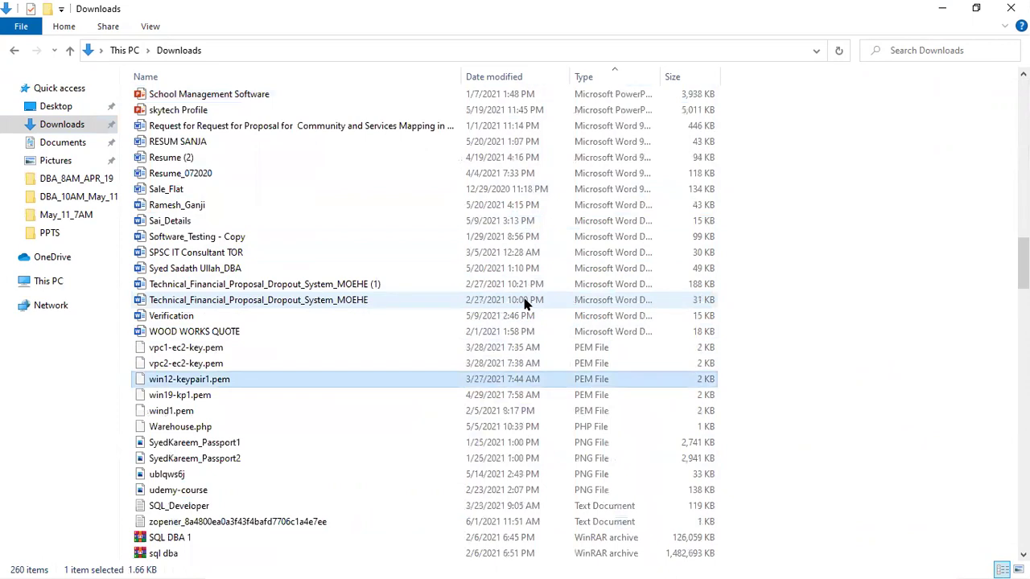
key("Down")
key("Down")
key("Down")
key("Down")
key("Down")
key("Down")
key("Down")
key("Down")
key("Down")
key("Down")
key("Down")
key("Down")
key("Down")
key("Down")
key("Down")
key("Down")
key("Down")
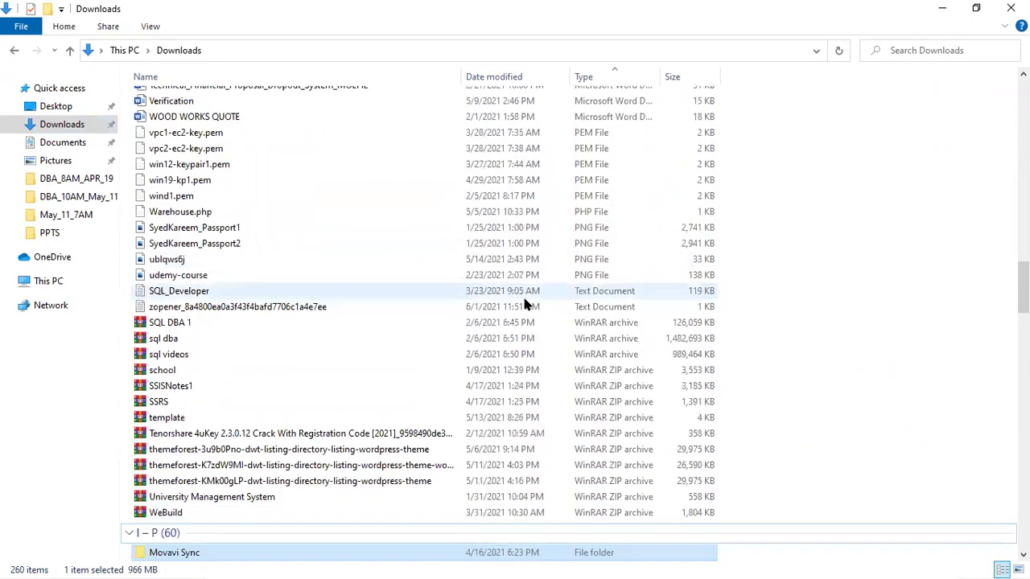
key("Down")
key("Down")
key("Down")
key("Down")
key("Down")
key("Down")
key("Down")
key("Down")
key("Down")
key("Down")
key("Down")
key("Down")
key("Down")
key("Down")
key("Down")
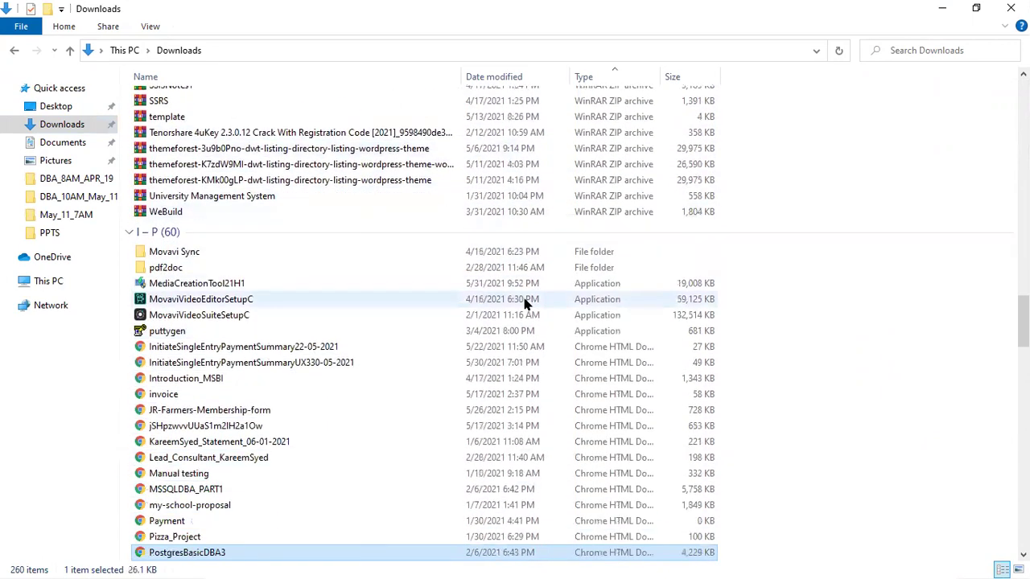
Step: Search the Downloads folder for "*.iso" and select the SQLServer2019-x64-ENU disc image, returning to the SQL Server 2019 installer
left_click(930, 54)
type("*.iso")
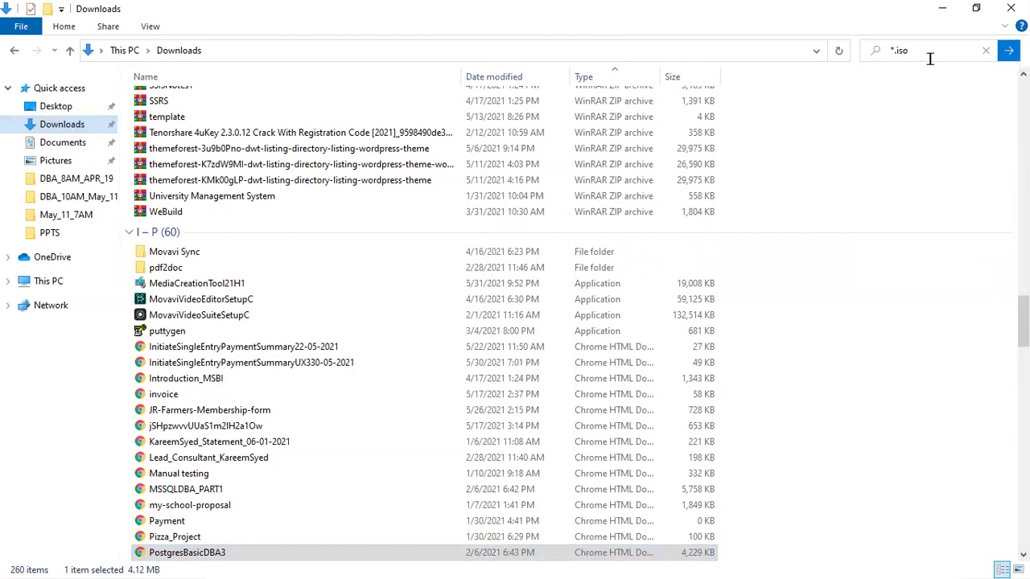
left_click(222, 120)
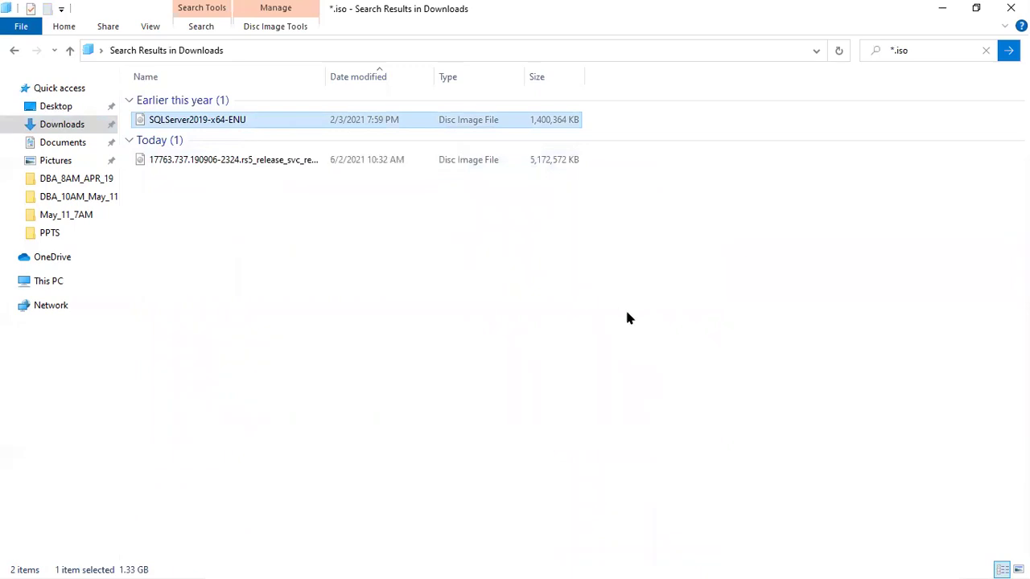
key("alt+Tab")
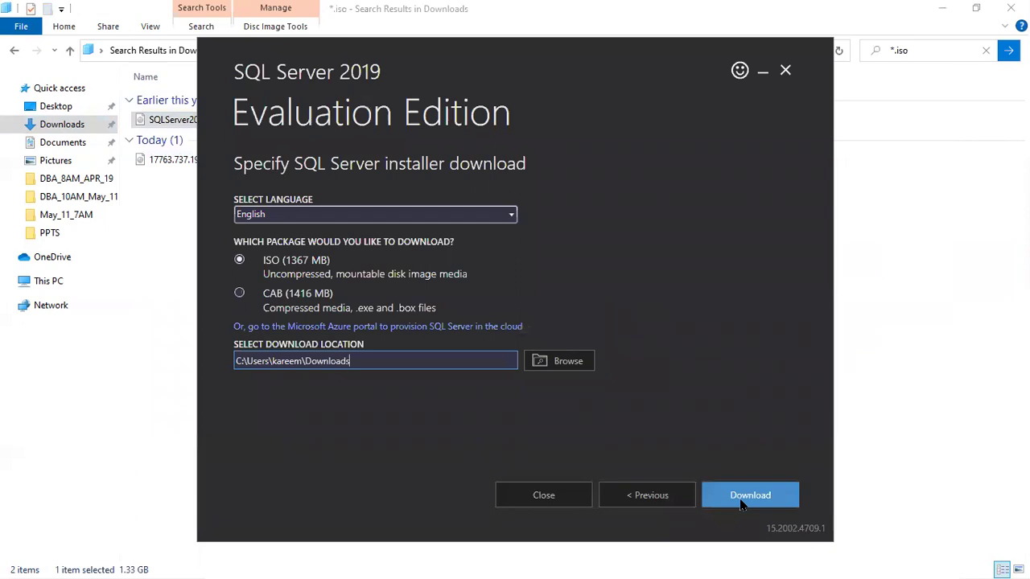
Step: Move the SQL Server 2019 installer window off the search results and minimize it
left_click(394, 34)
key("alt+Tab")
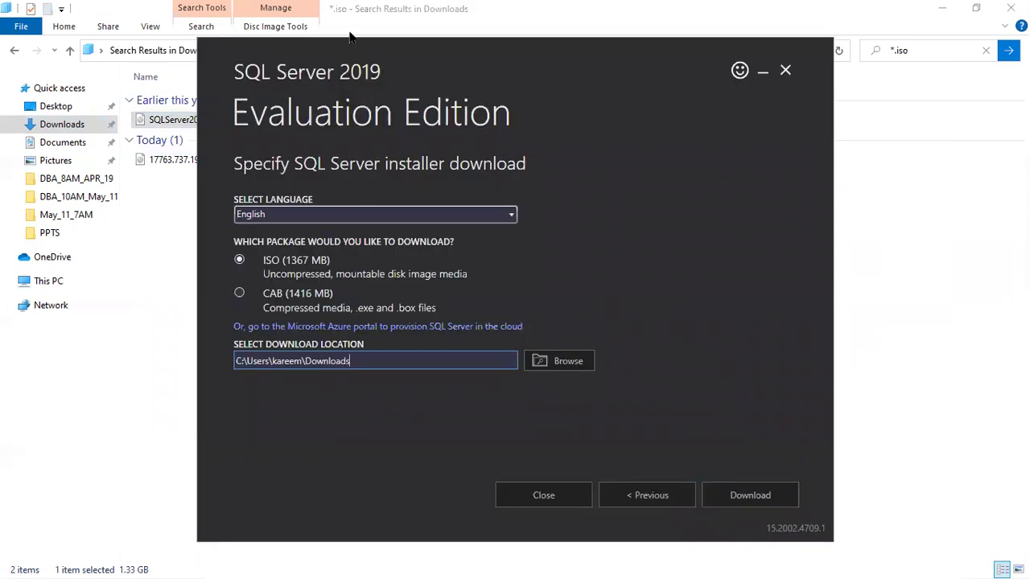
left_click_drag(408, 46, 588, 88)
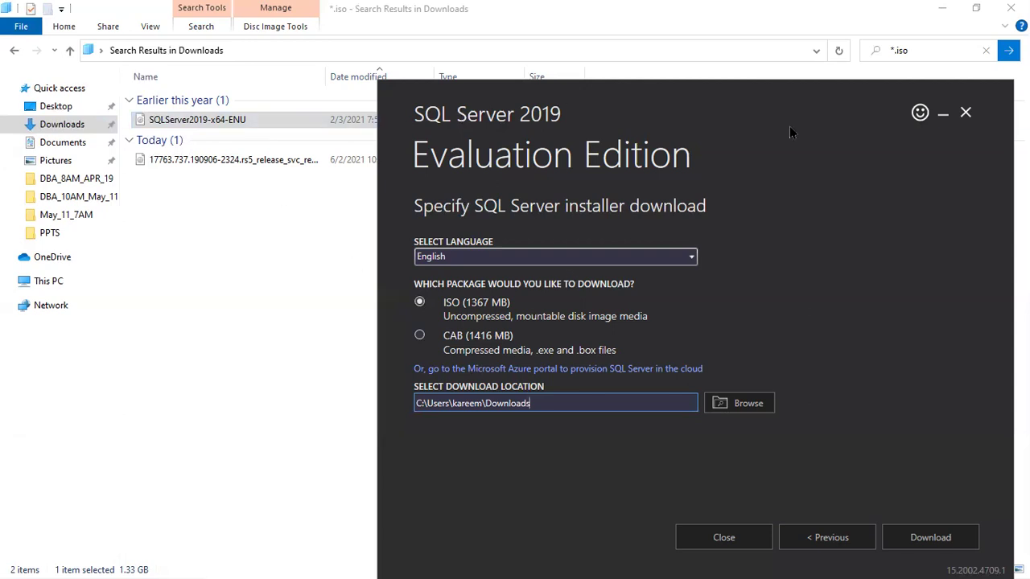
left_click_drag(858, 103, 748, 107)
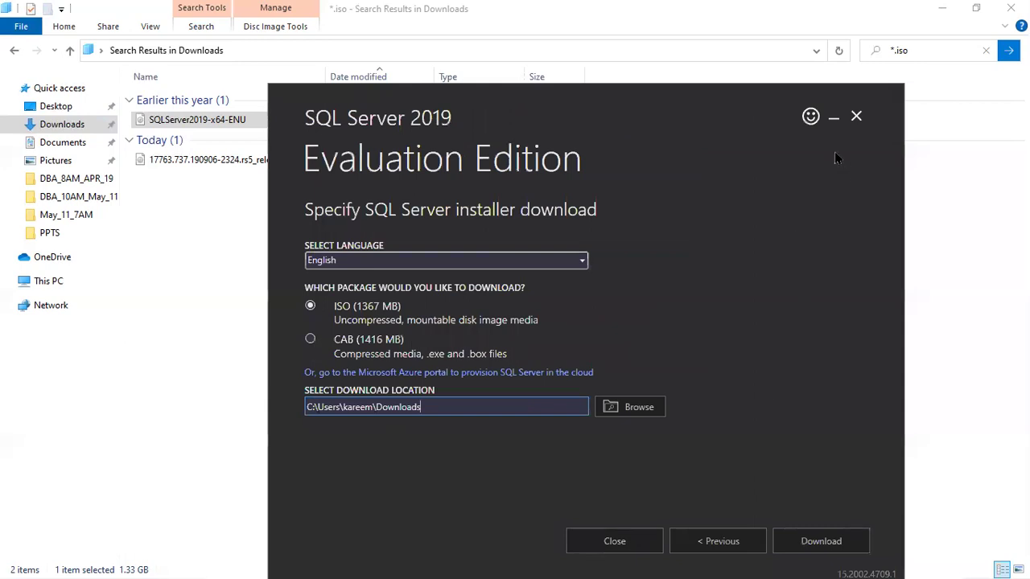
left_click(834, 118)
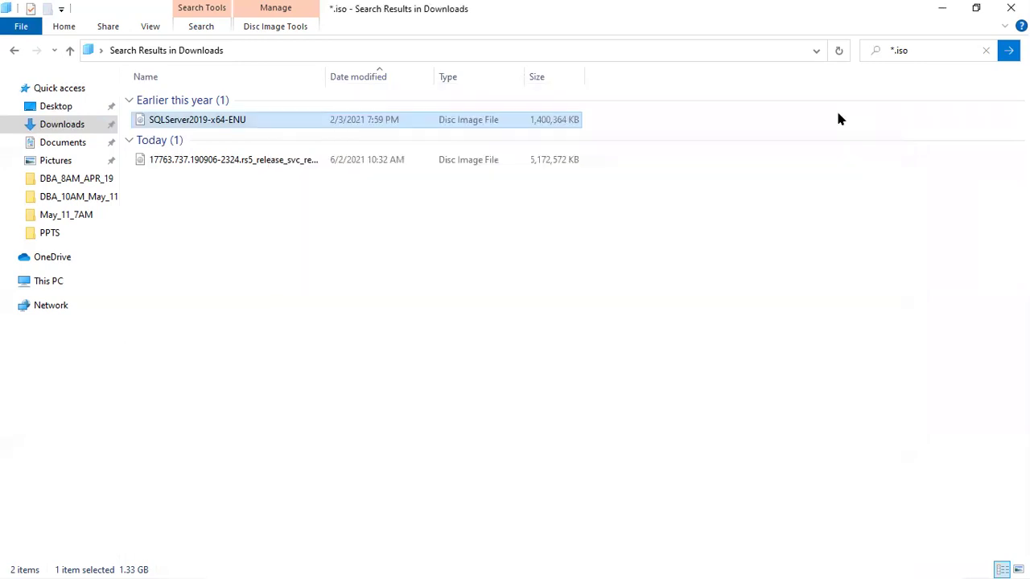
Step: Mount the SQLServer2019-x64-ENU disc image and run setup from the mounted DVD drive
right_click(237, 121)
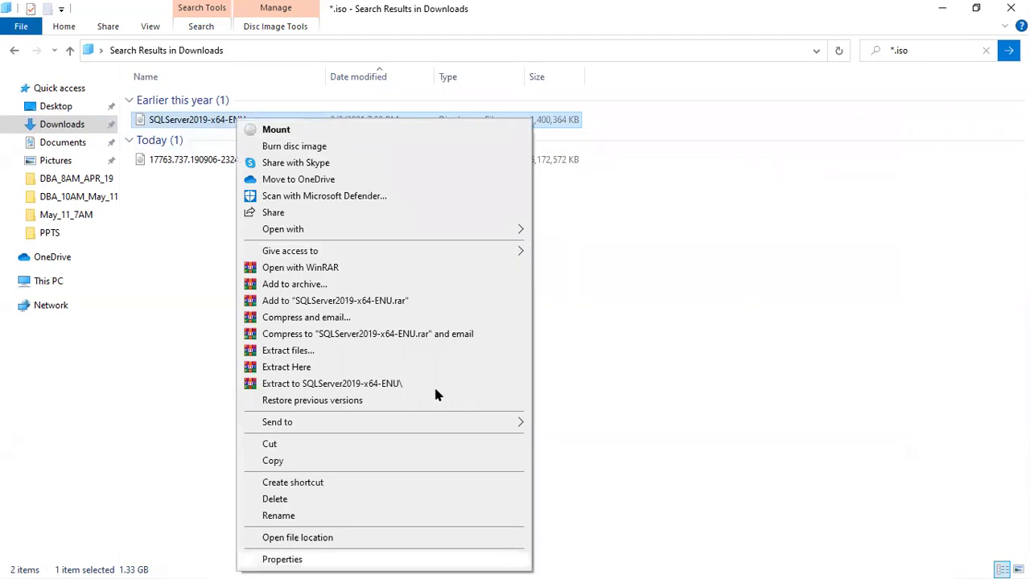
left_click(288, 131)
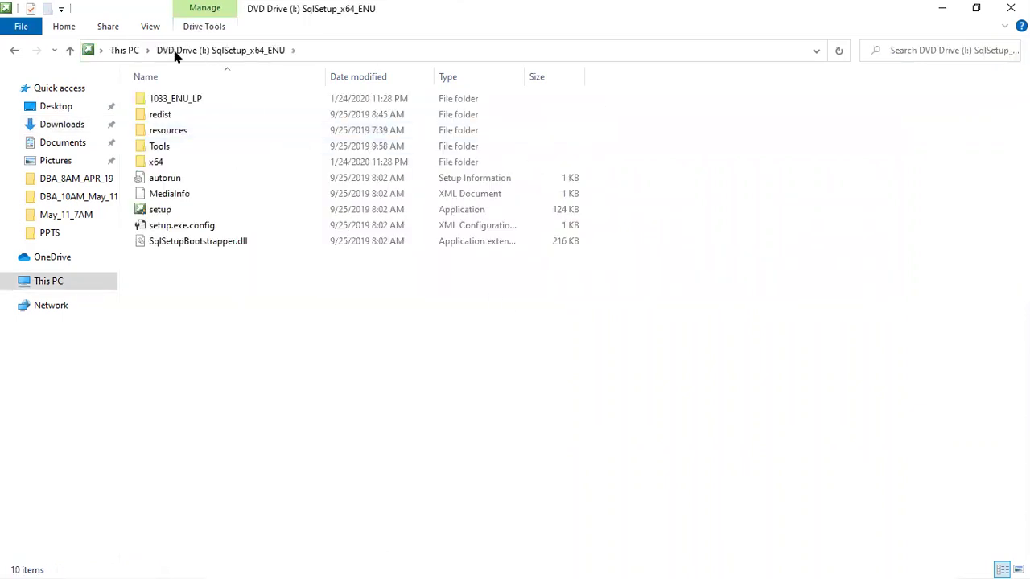
left_click(158, 213)
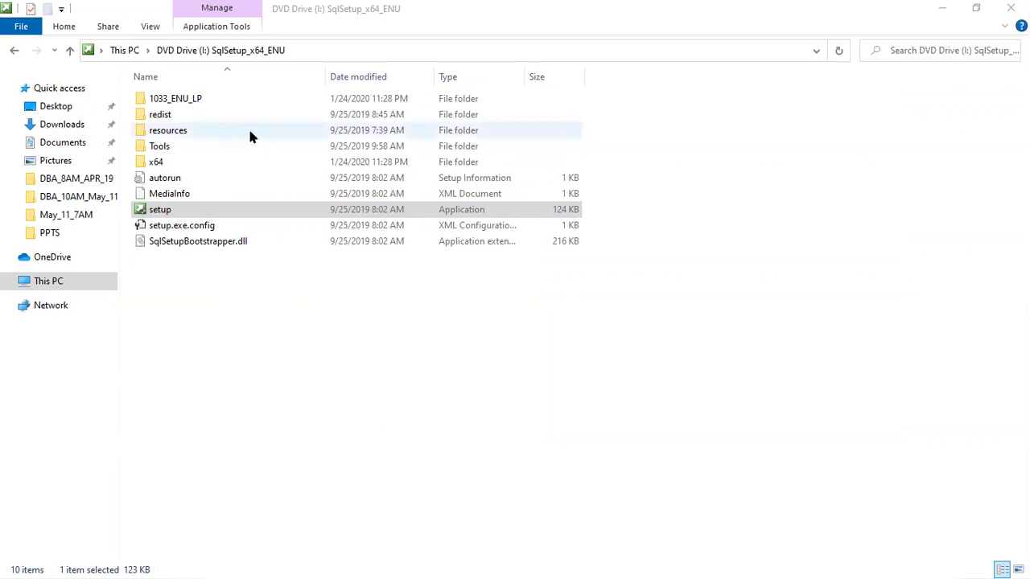
double_click(142, 213)
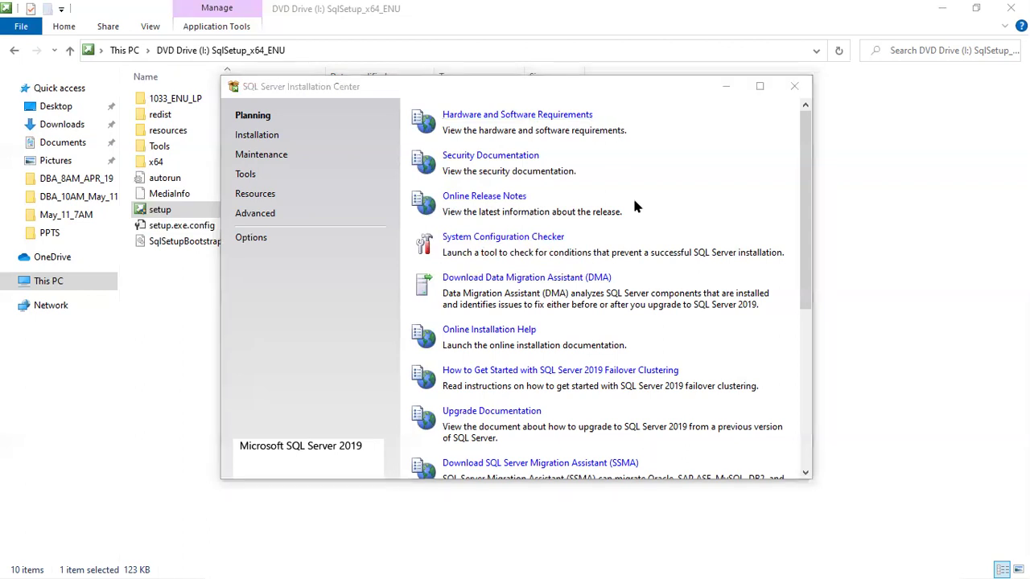
Step: Switch to PowerPoint, maximize its window and open the recent presentation Module1_1
key("alt+Tab")
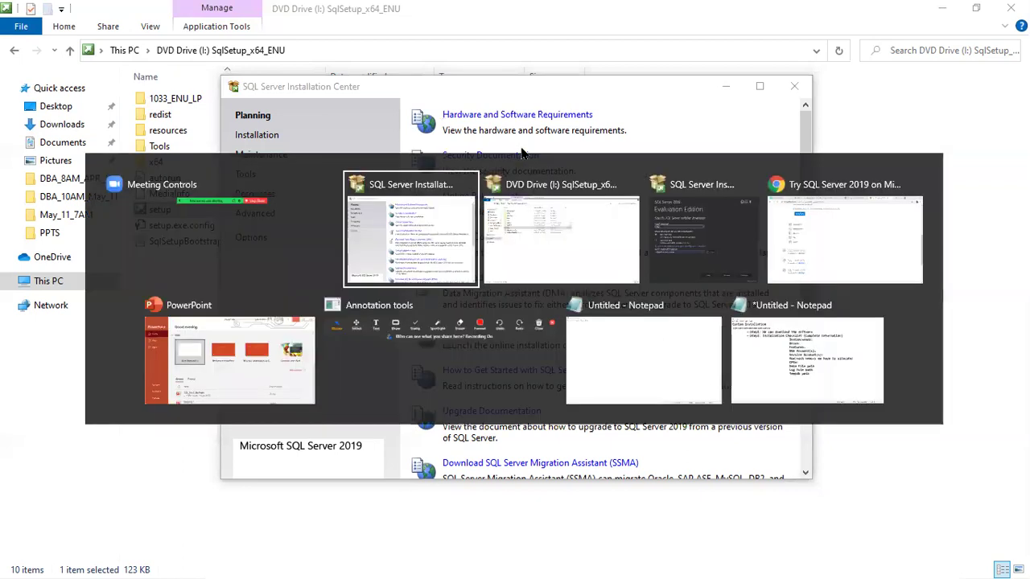
key("Tab")
key("Tab")
key("Tab")
key("Tab")
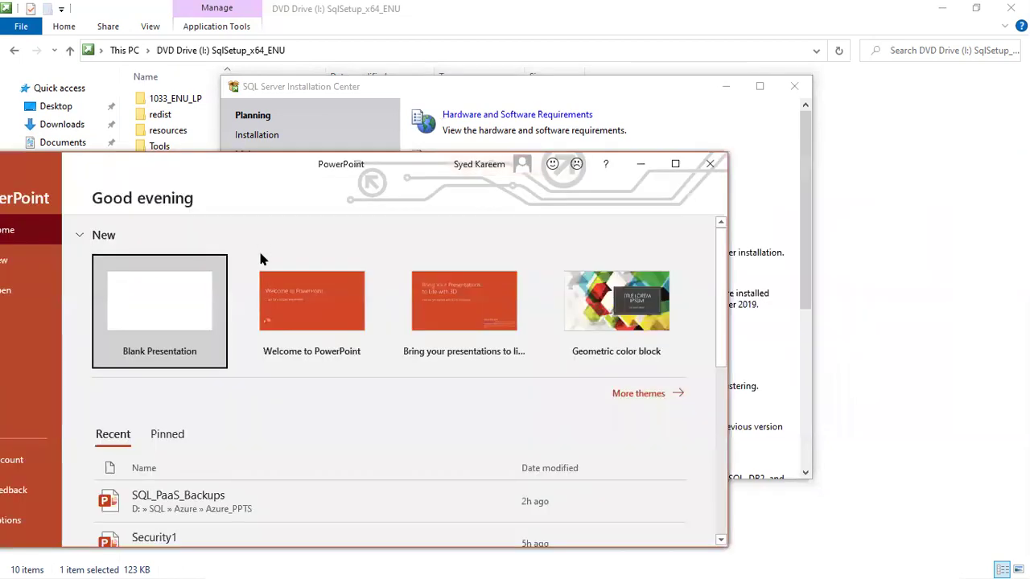
left_click(675, 163)
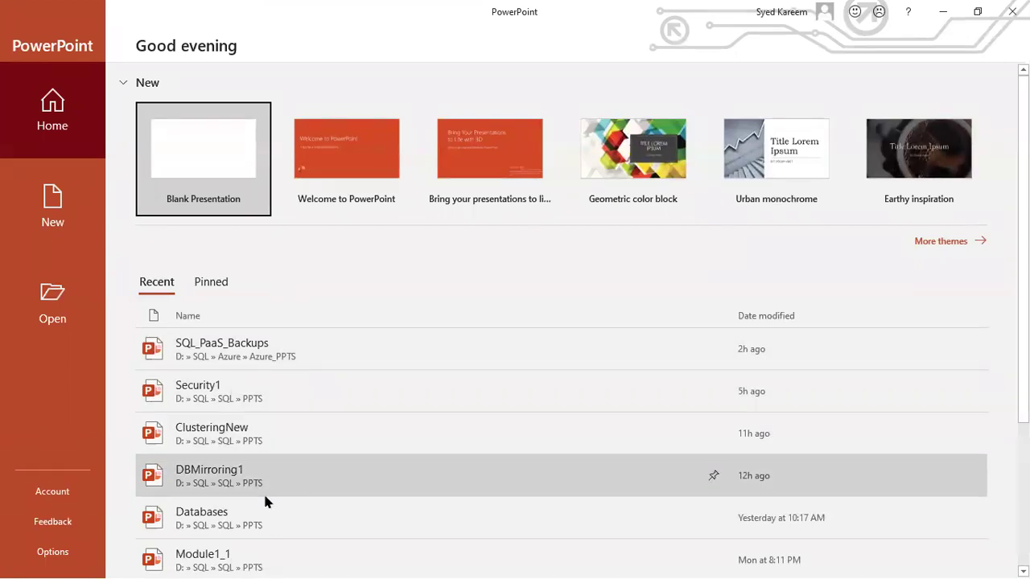
left_click(207, 554)
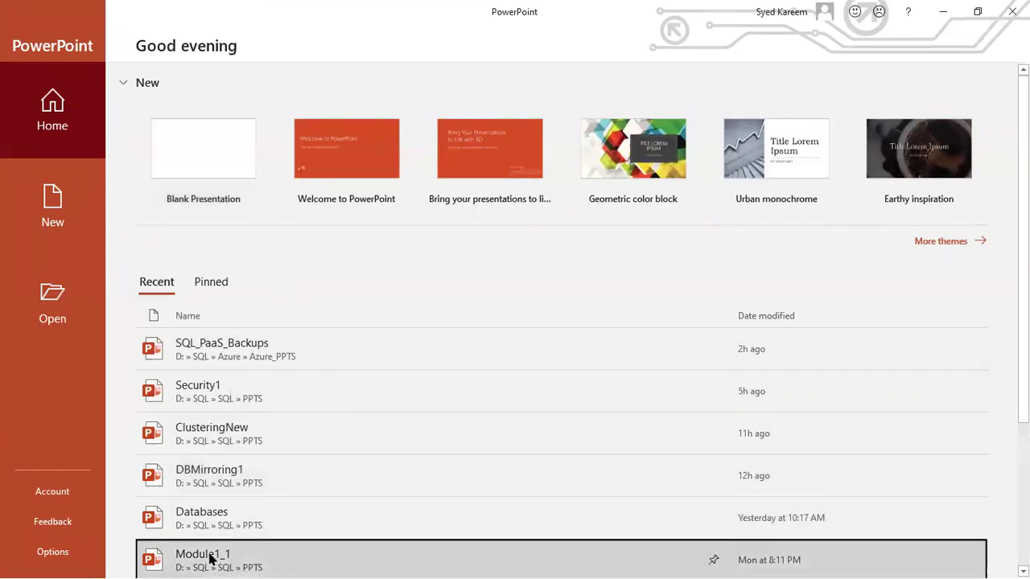
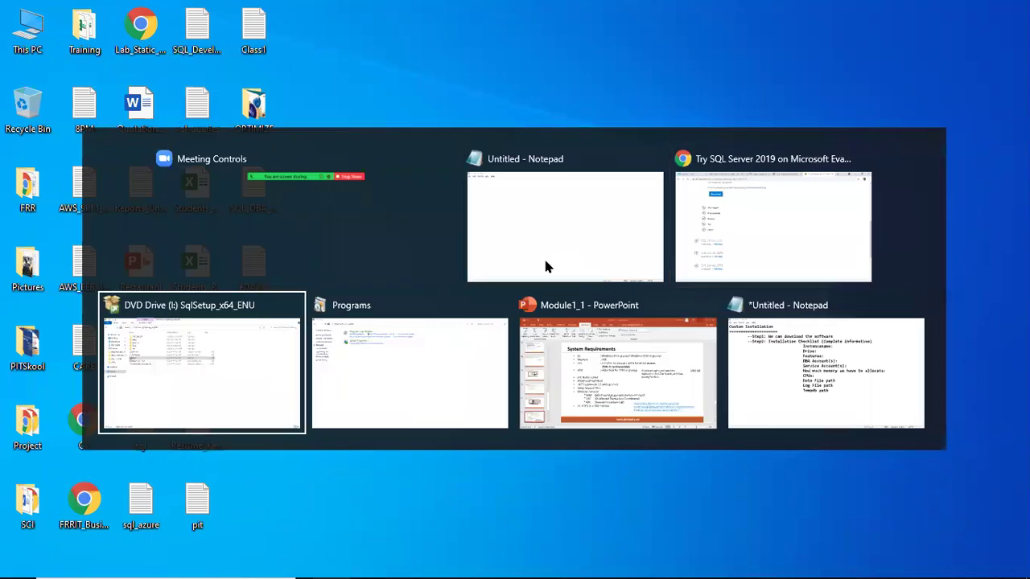
Step: Find the Programs window among the open windows and close it
key("alt+Tab")
key("alt+Tab")
key("alt+Tab")
key("alt+Tab")
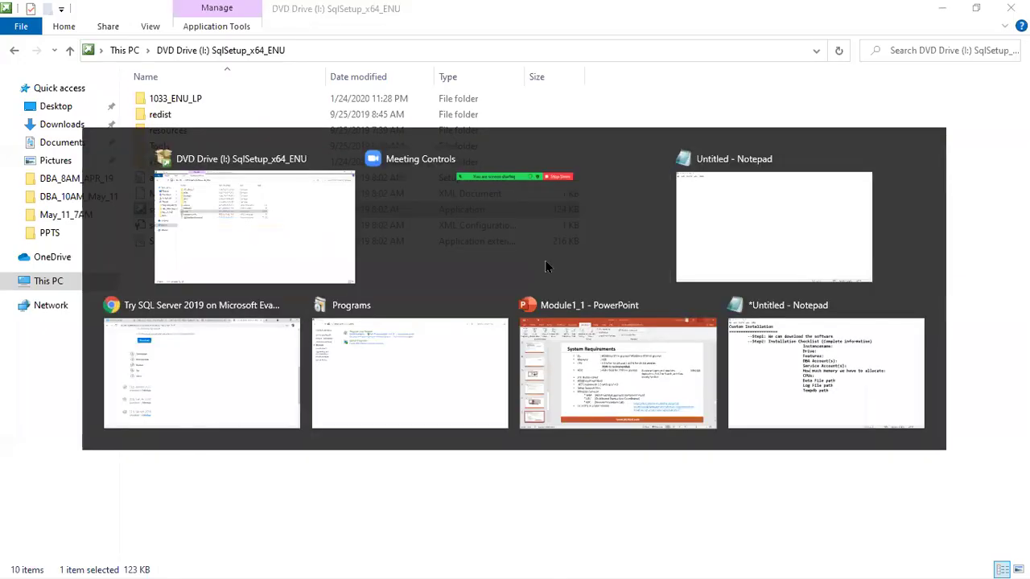
key("alt+space")
key("c")
Step: Return to the DVD Drive (I:) SqlSetup_x64_ENU folder, run setup again and minimize the folder window
key("alt+Tab")
key("alt+Tab")
key("alt+Tab")
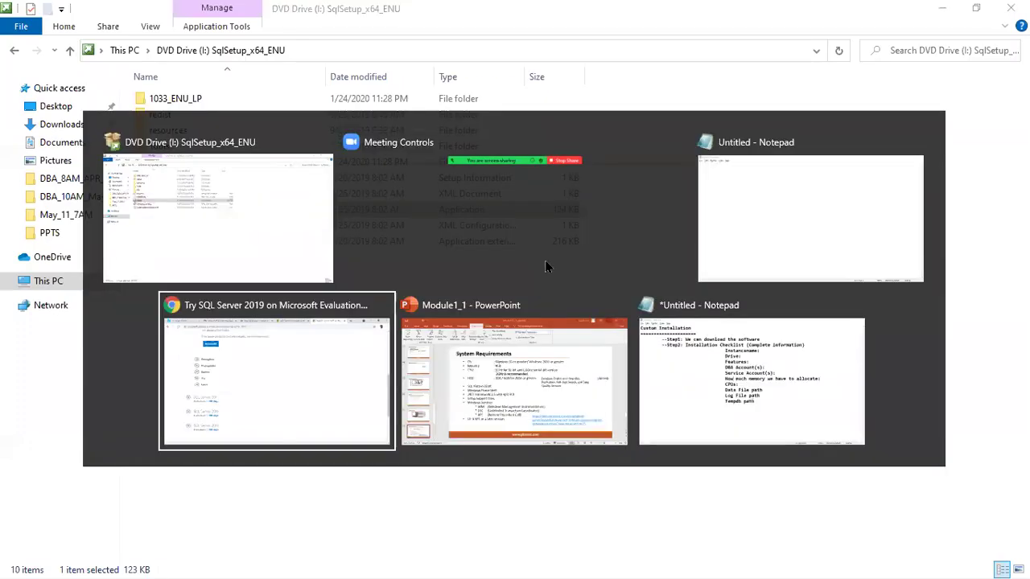
key("alt+Tab")
key("alt+Tab")
key("alt+Tab")
key("alt+Tab")
key("alt+Tab")
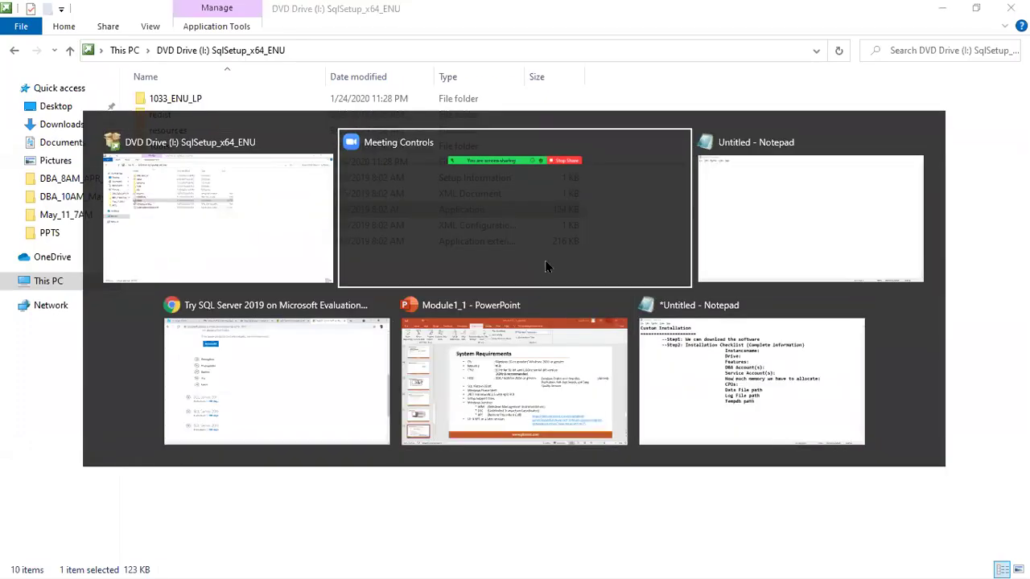
left_click(248, 195)
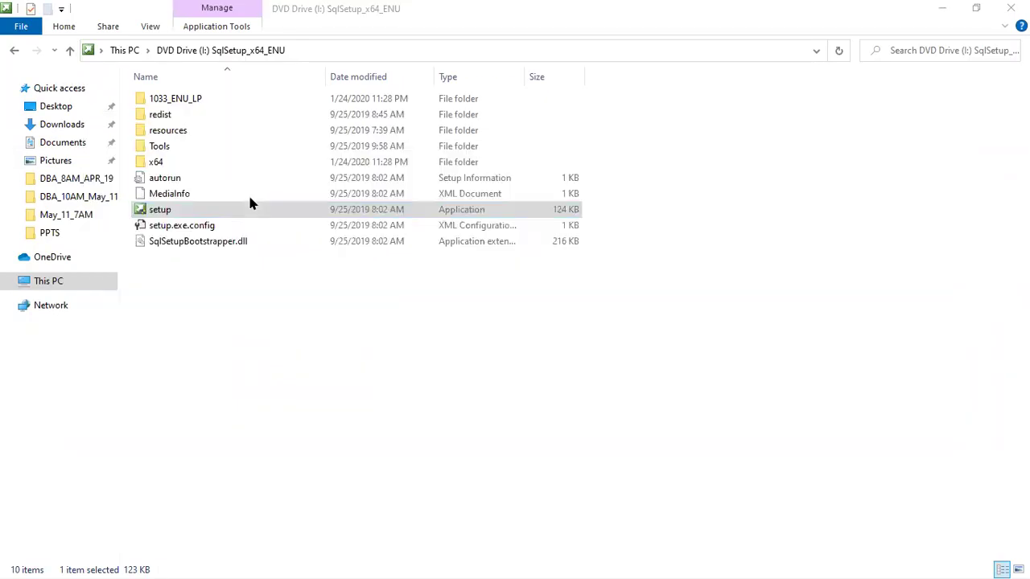
double_click(140, 210)
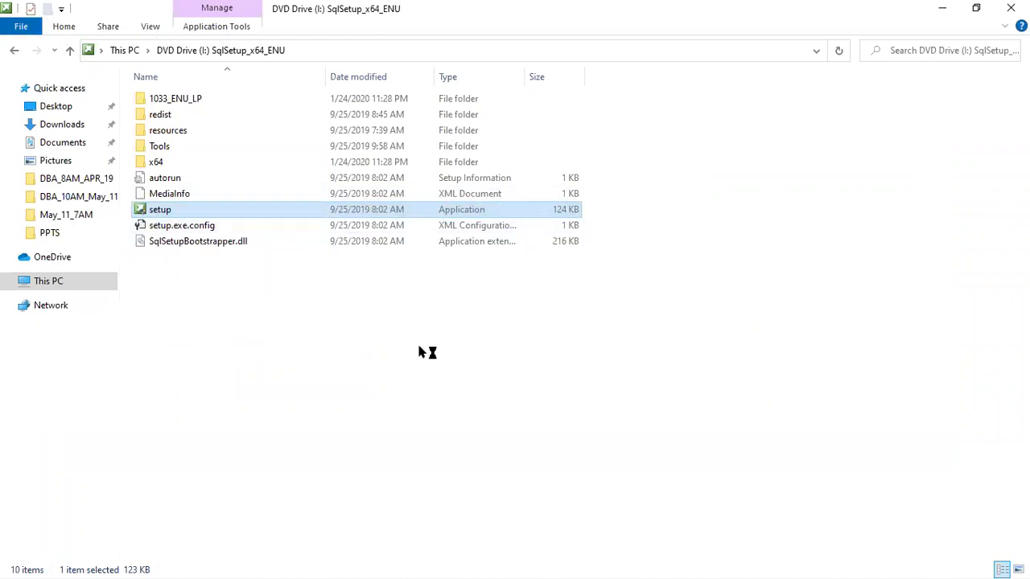
left_click(941, 8)
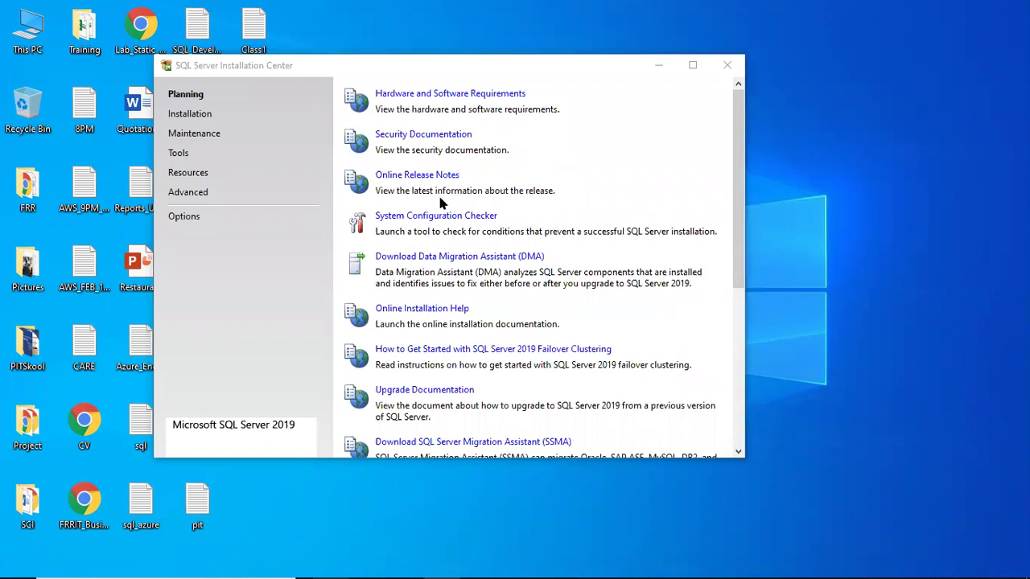
Step: Try to start a new SQL Server stand-alone installation from the Installation Center and clear the desktop
left_click(190, 114)
left_click(477, 97)
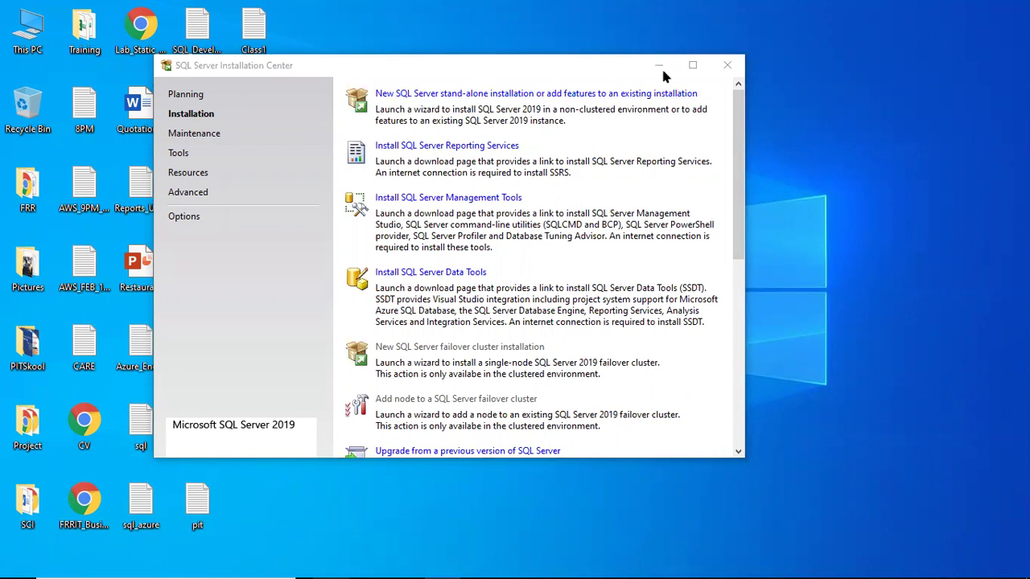
left_click(727, 65)
right_click(459, 113)
left_click(513, 156)
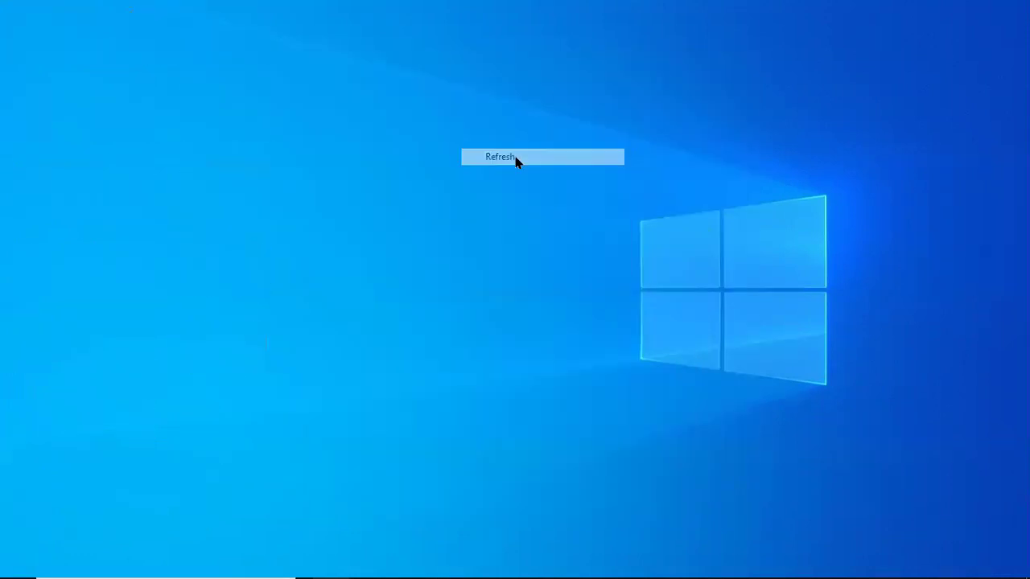
key("alt+Tab")
key("alt+Tab")
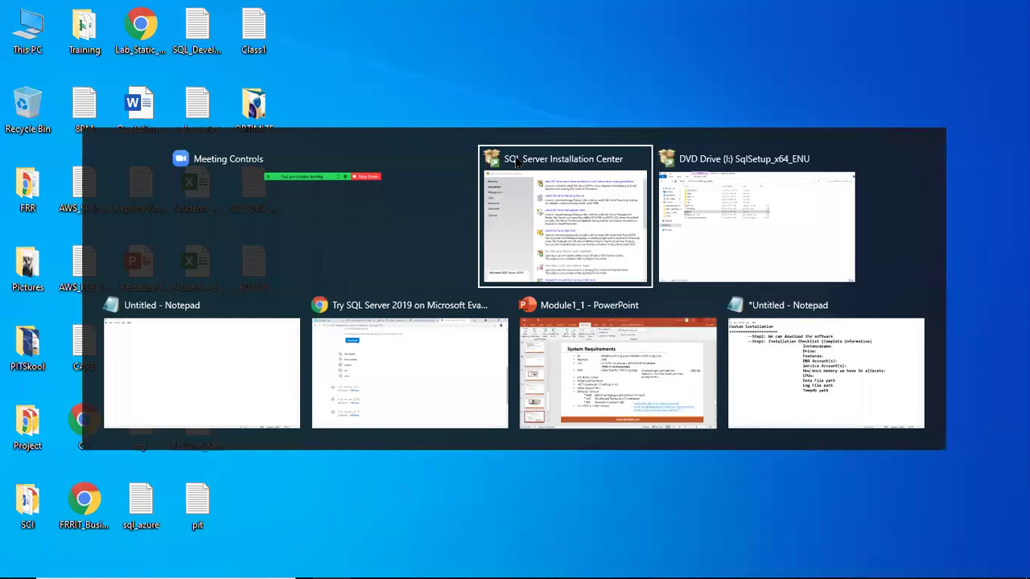
key("alt+Tab")
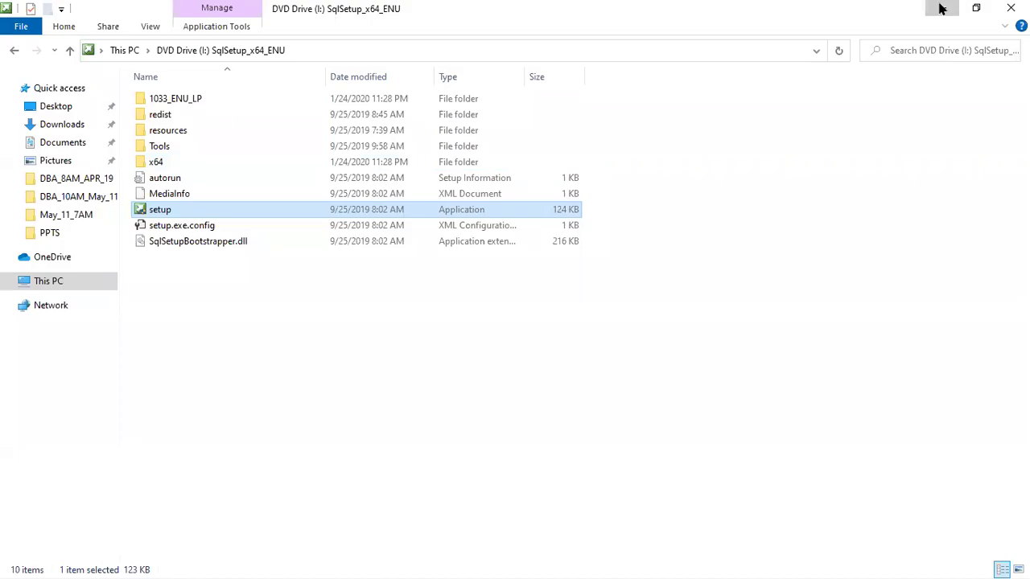
left_click(942, 8)
right_click(537, 124)
left_click(583, 169)
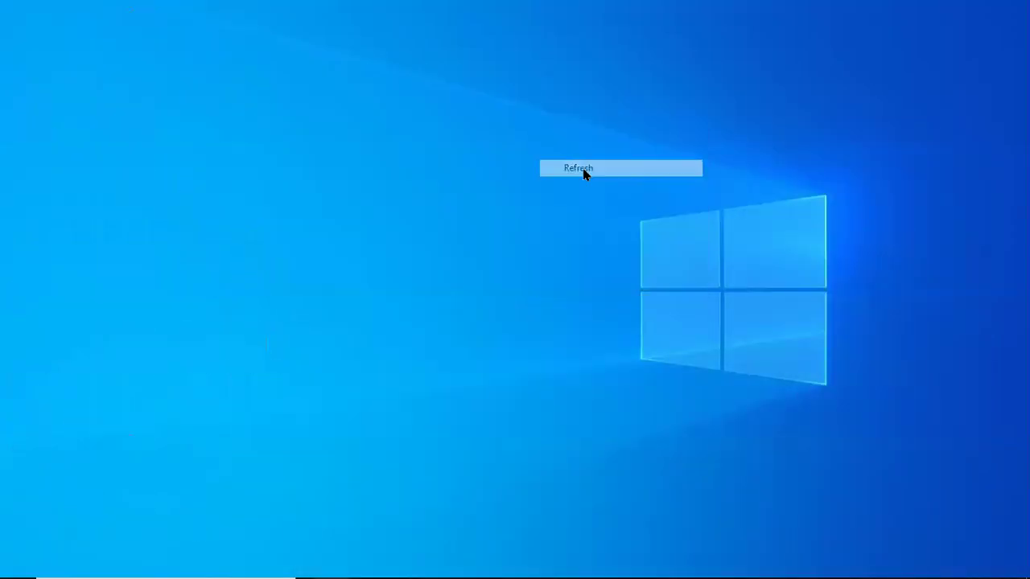
Step: Bring back the SQL Server Installation Center, close it and rerun setup from the DVD Drive (I:) SqlSetup_x64_ENU folder
key("alt+Tab")
key("alt+Tab")
key("Escape")
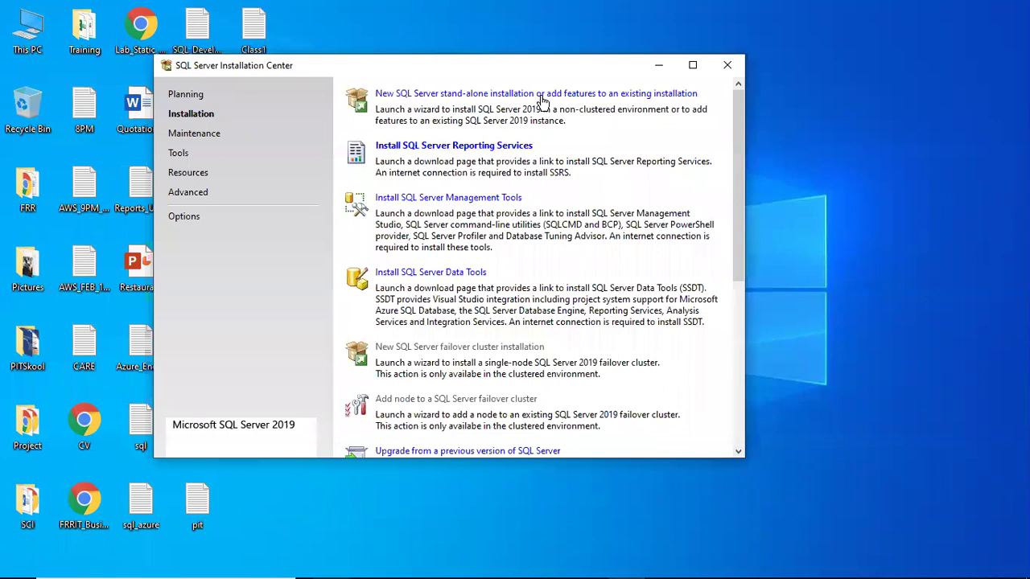
left_click(728, 64)
right_click(410, 129)
left_click(462, 168)
key("alt+Tab")
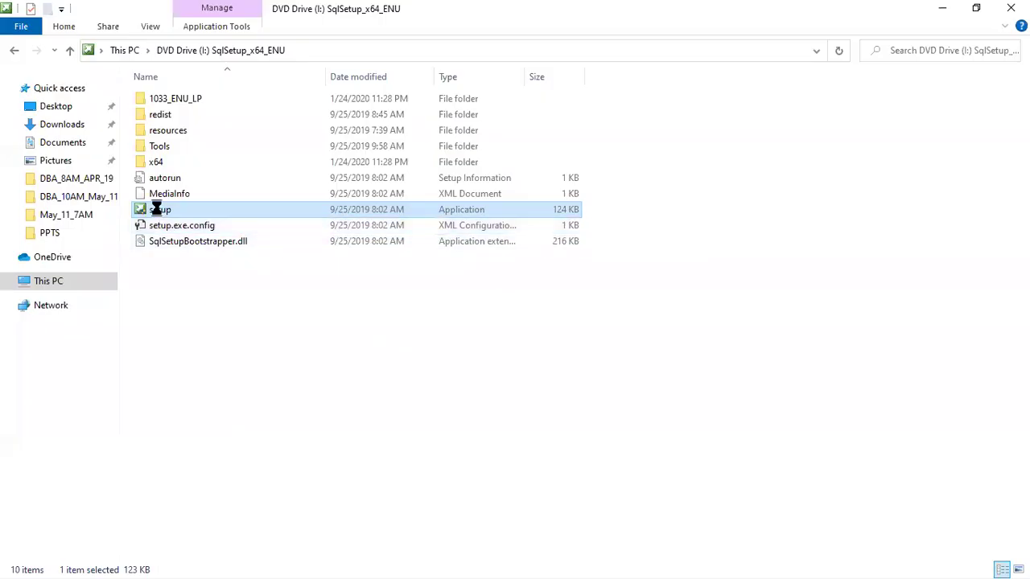
right_click(157, 209)
left_click(229, 236)
left_click(941, 8)
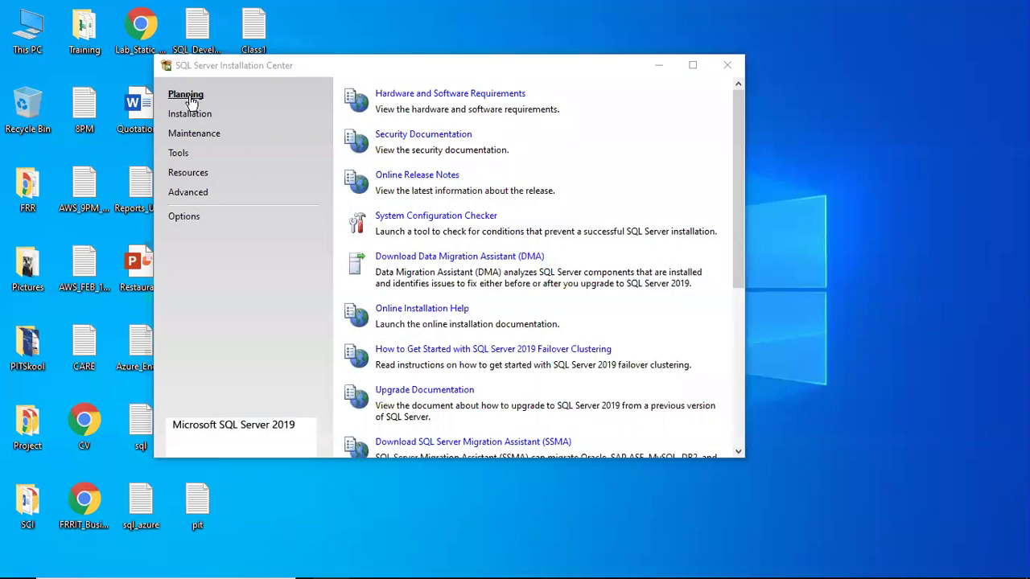
Step: Launch the new SQL Server stand-alone installation from the Installation page, minimize the Installation Center and refresh the desktop
left_click(185, 113)
left_click(461, 95)
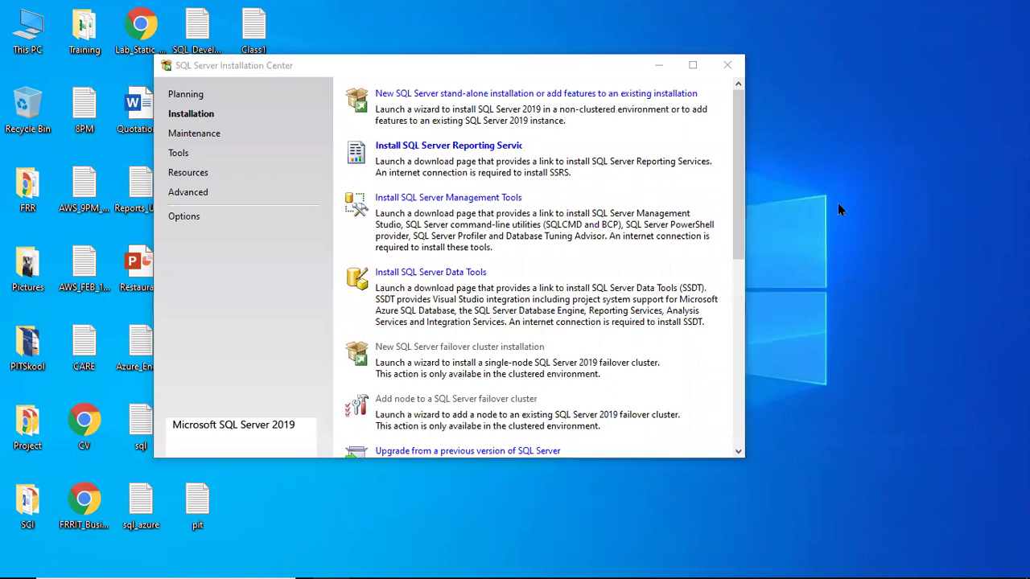
right_click(838, 203)
left_click(876, 249)
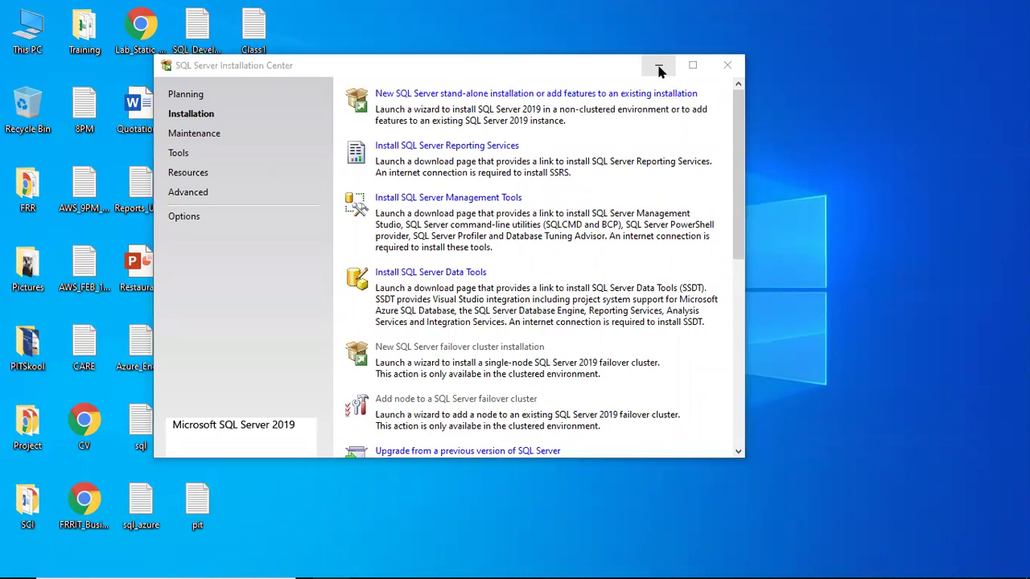
left_click(658, 66)
right_click(467, 157)
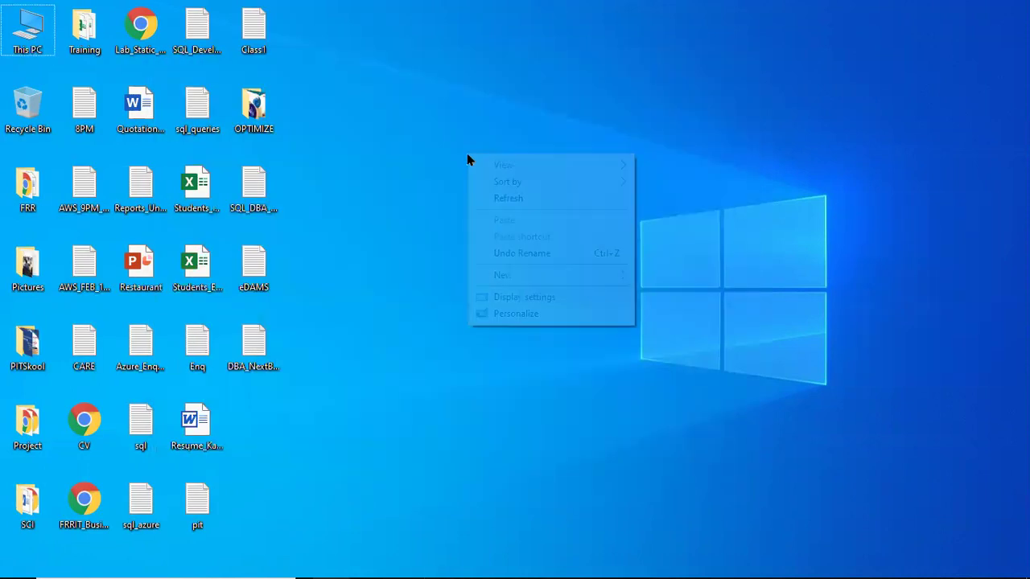
left_click(518, 199)
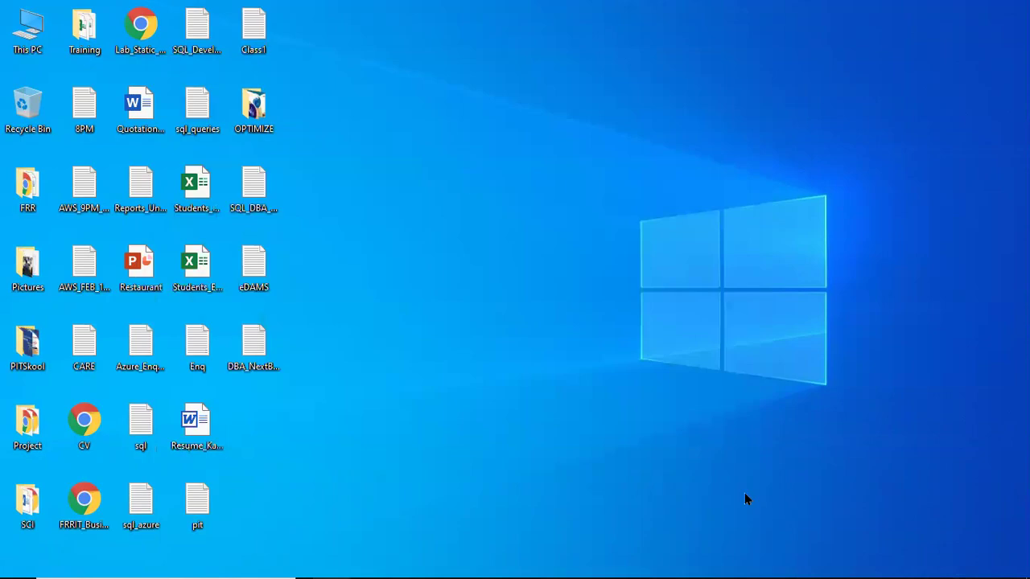
key("alt+Tab")
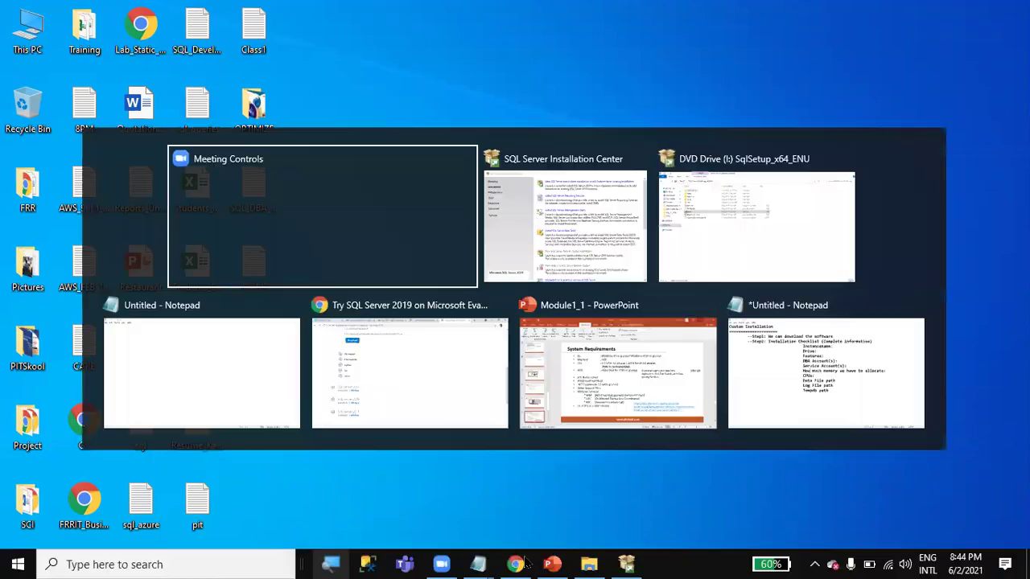
key("Escape")
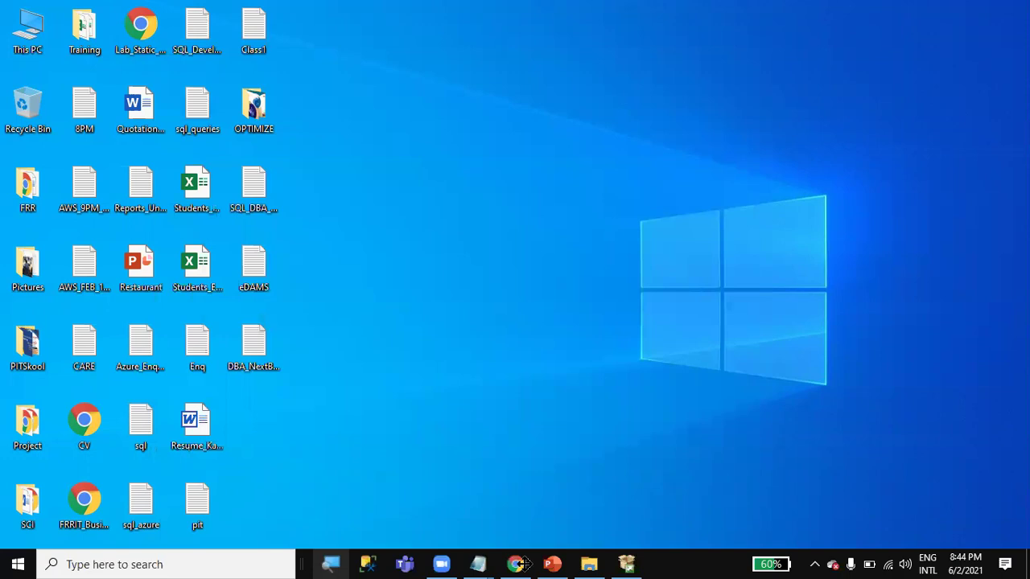
key("alt+Tab")
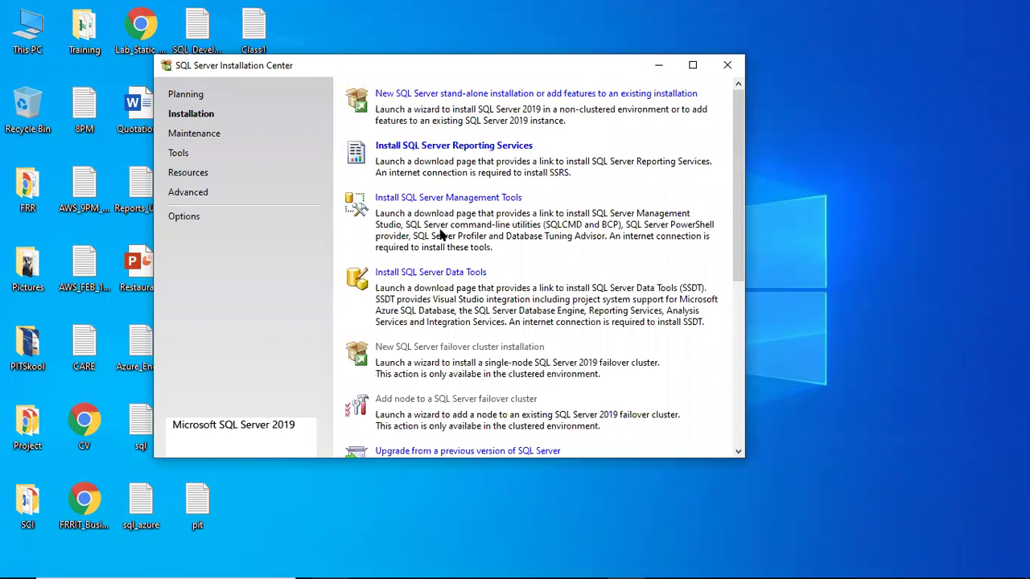
left_click(480, 273)
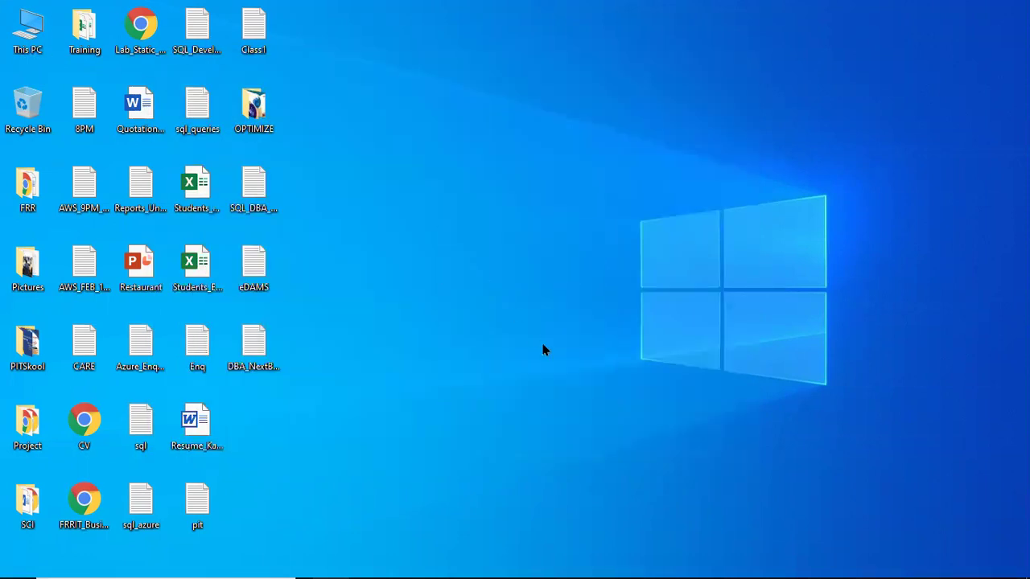
Step: Open a maximized File Explorer window and browse to the SQL folder on the SQL (D:) drive
key("super+e")
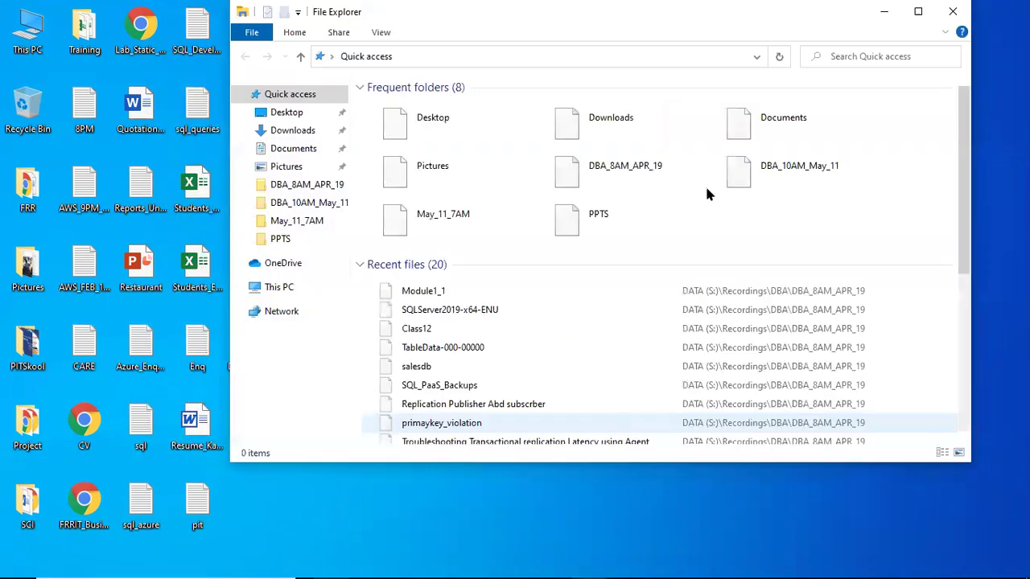
left_click(916, 14)
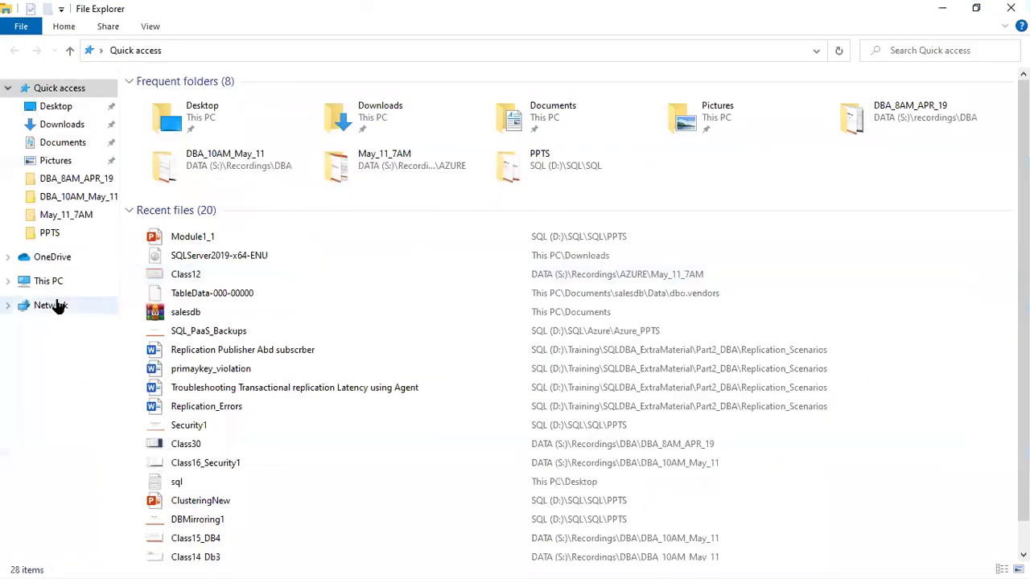
left_click(51, 283)
double_click(412, 233)
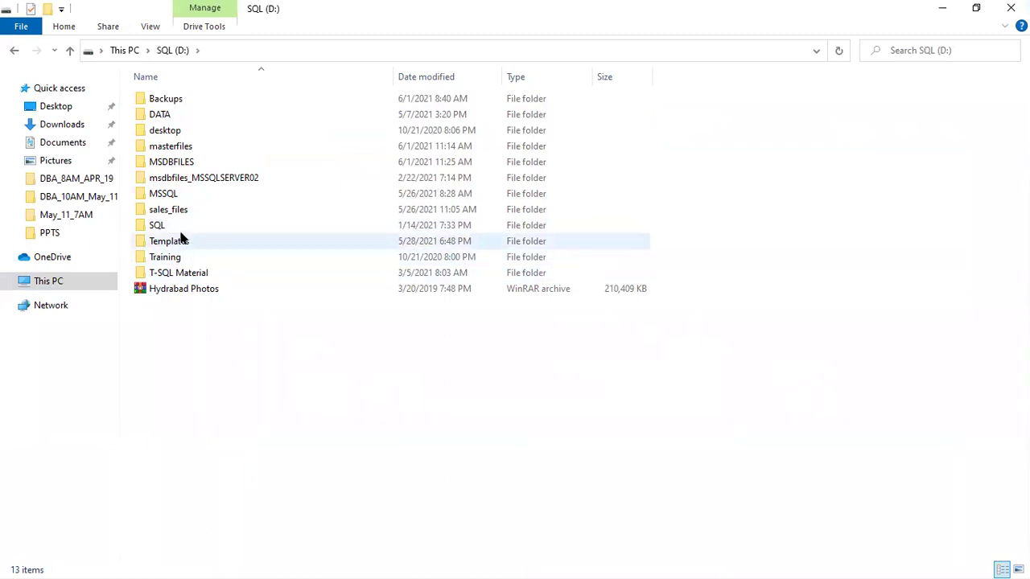
double_click(158, 226)
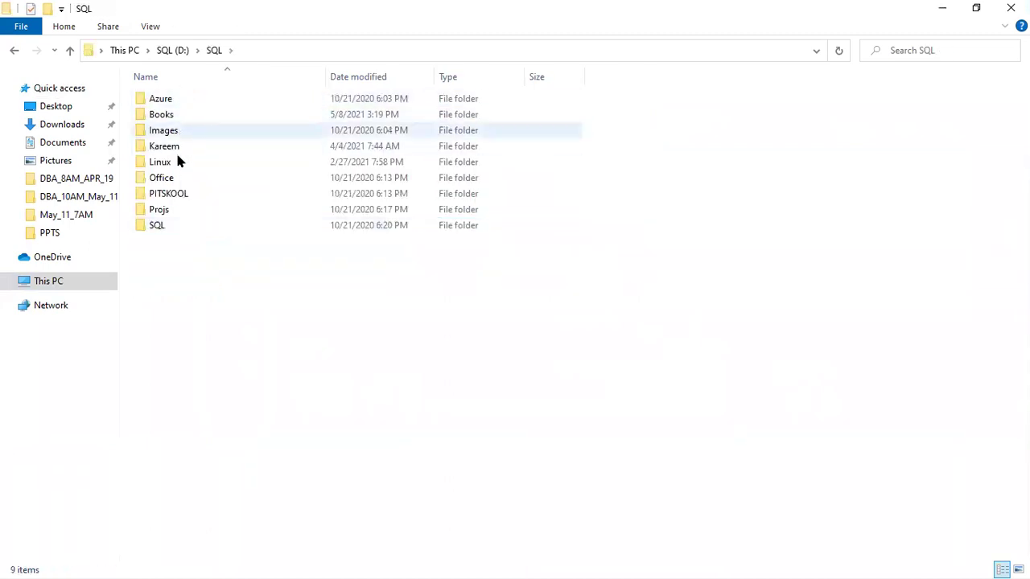
Step: Look through the MSSQL folder on the SQL (D:) drive, return to the drive root, minimize the window and refresh the desktop
left_click(170, 50)
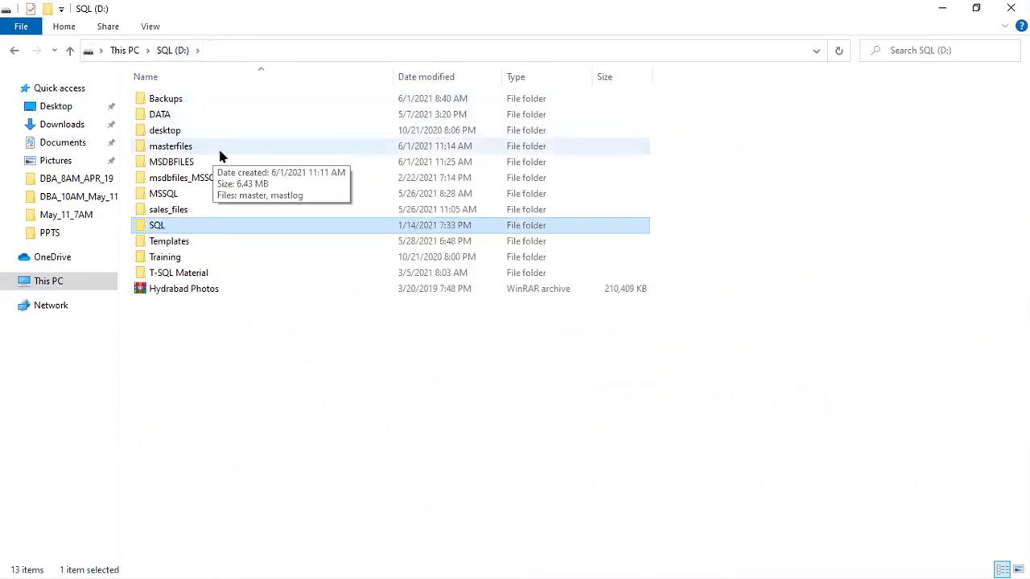
double_click(182, 195)
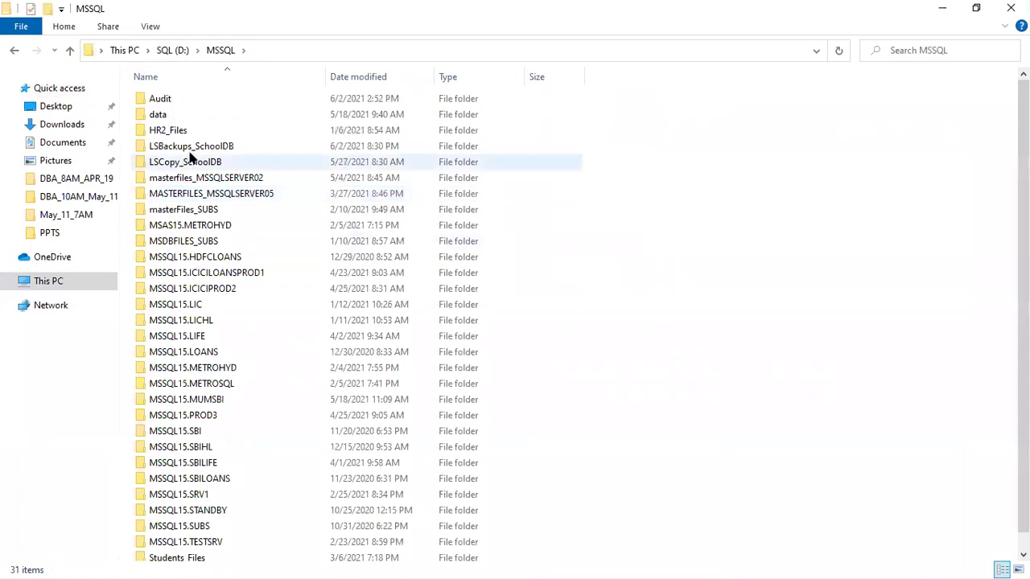
scroll(253, 419, "down", 1)
scroll(252, 419, "up", 1)
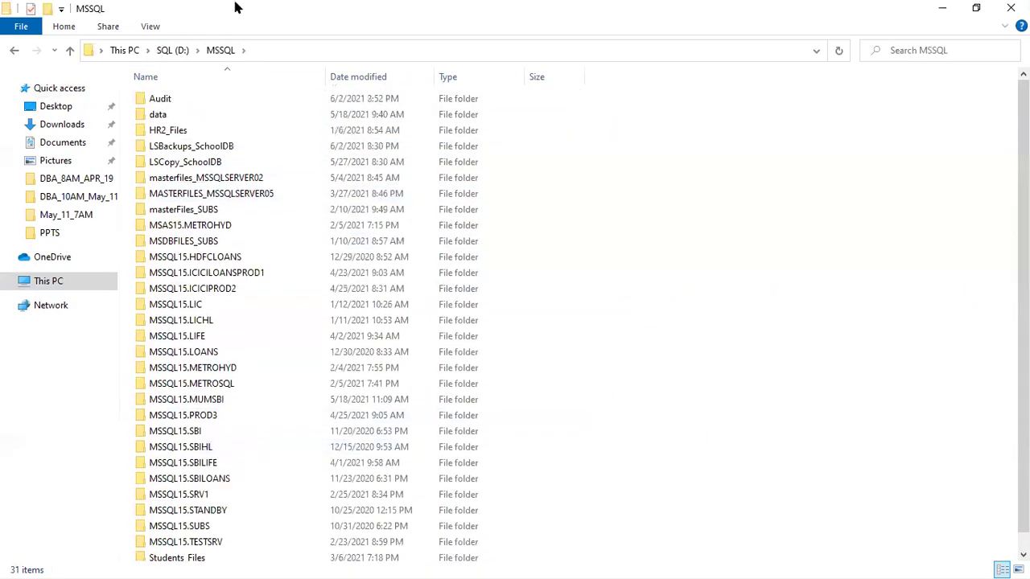
left_click(171, 50)
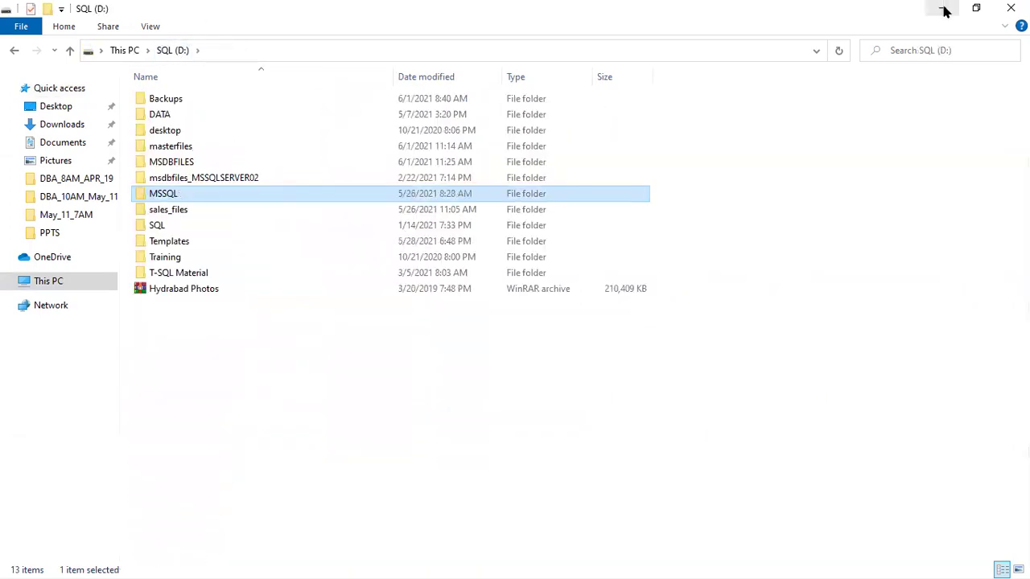
left_click(942, 8)
right_click(567, 225)
left_click(609, 263)
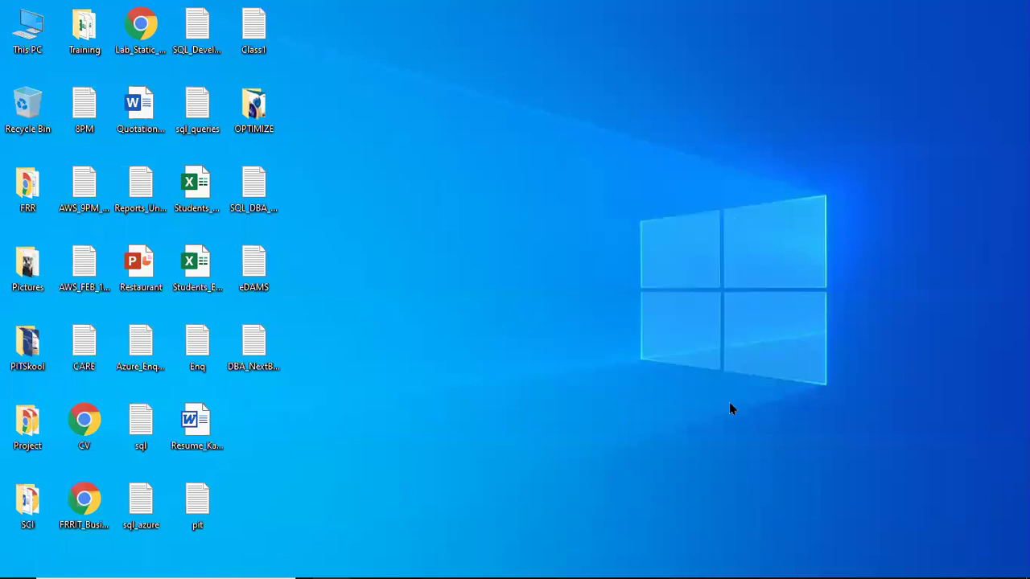
Step: Lock the taskbar and refresh the desktop
key("super")
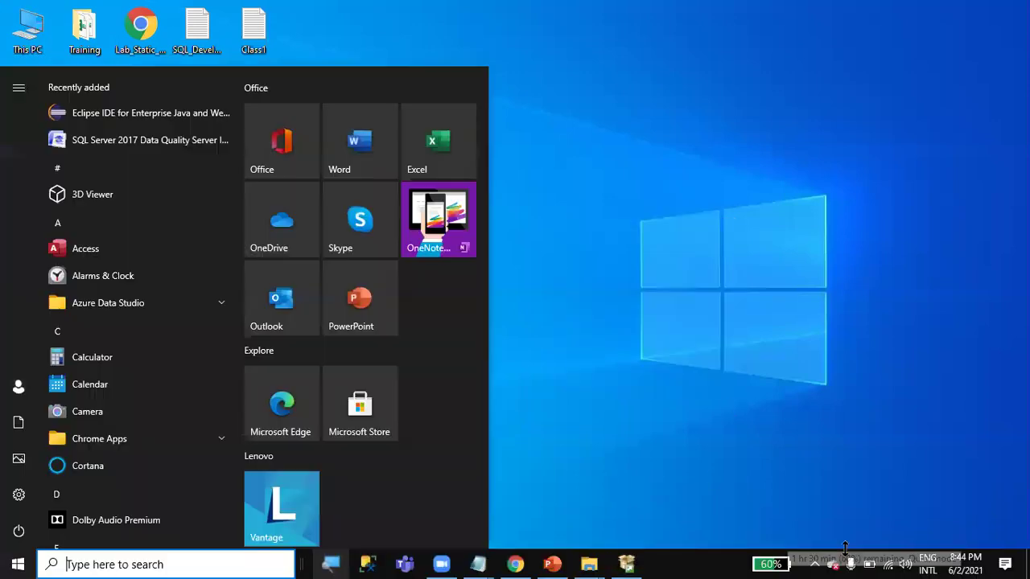
right_click(844, 551)
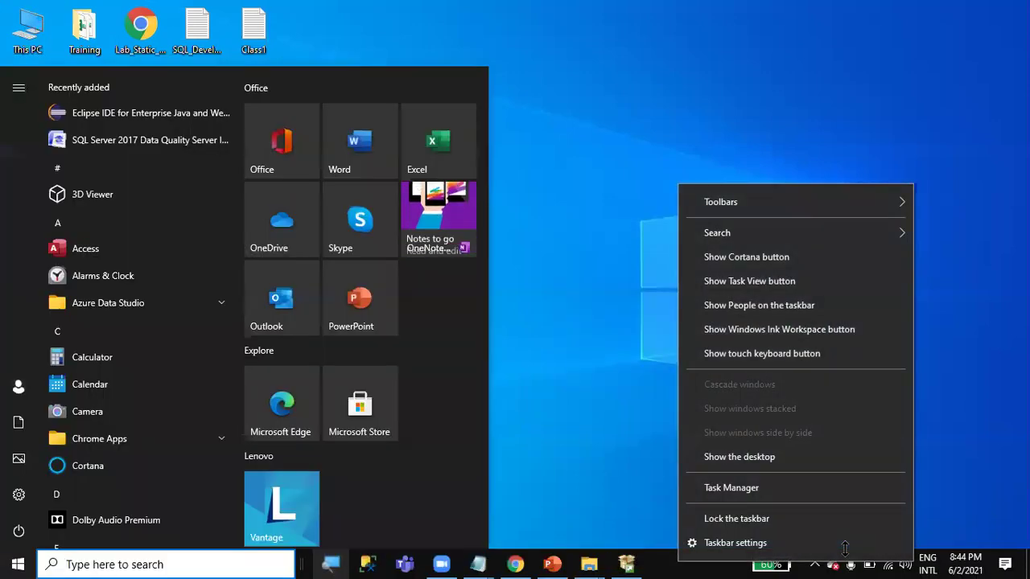
left_click(749, 518)
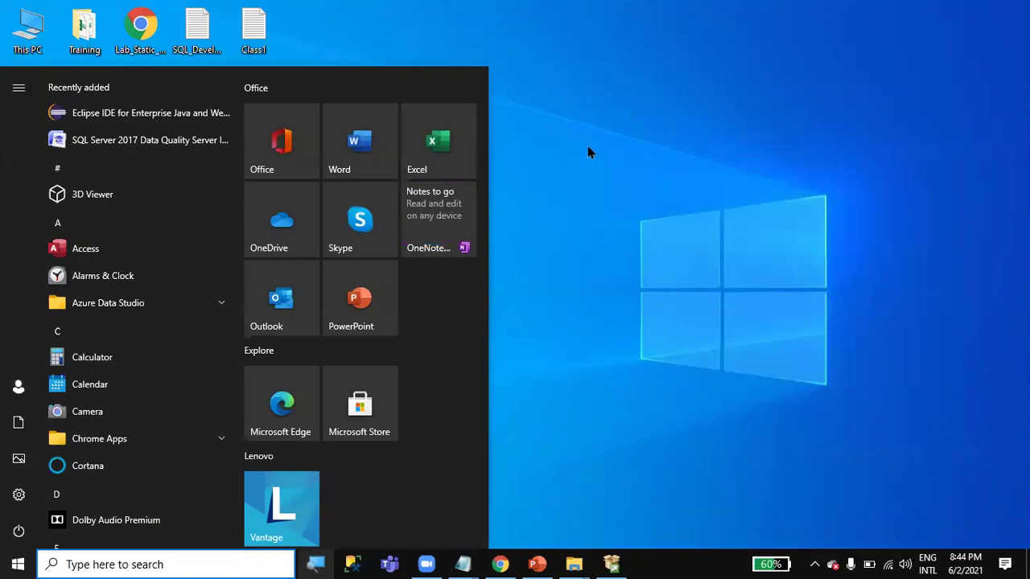
left_click(559, 116)
right_click(560, 123)
left_click(573, 162)
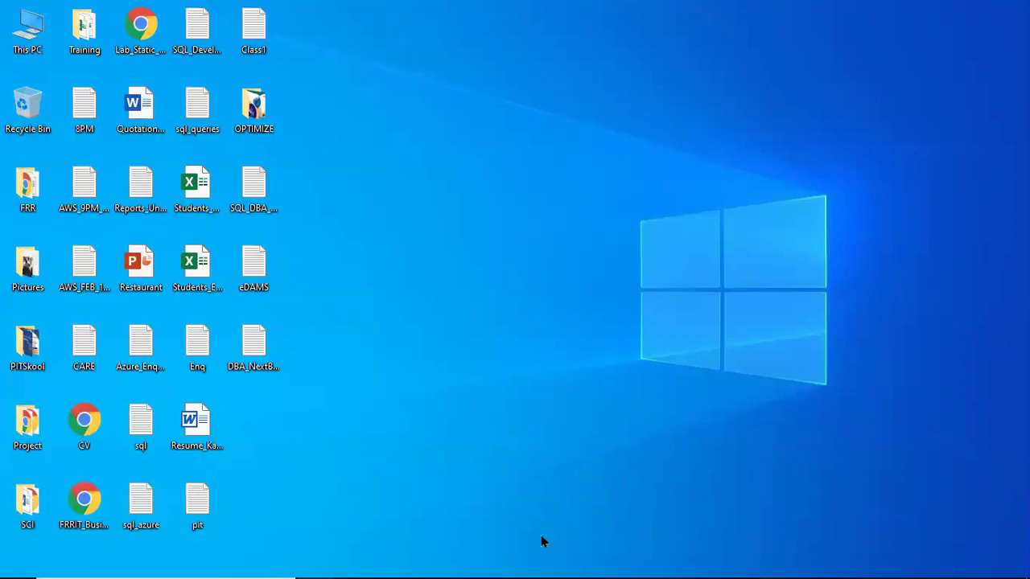
right_click(533, 175)
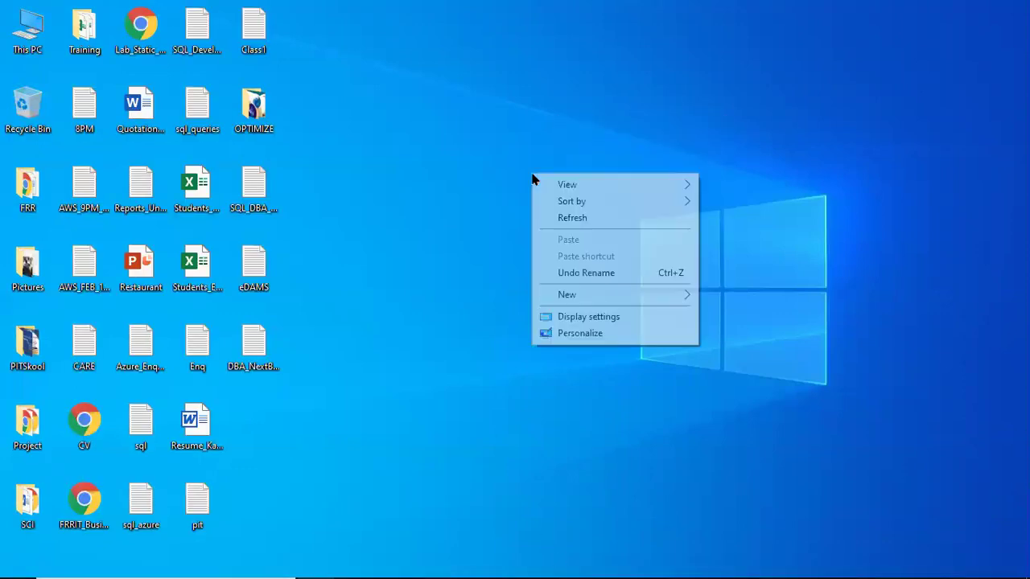
left_click(599, 220)
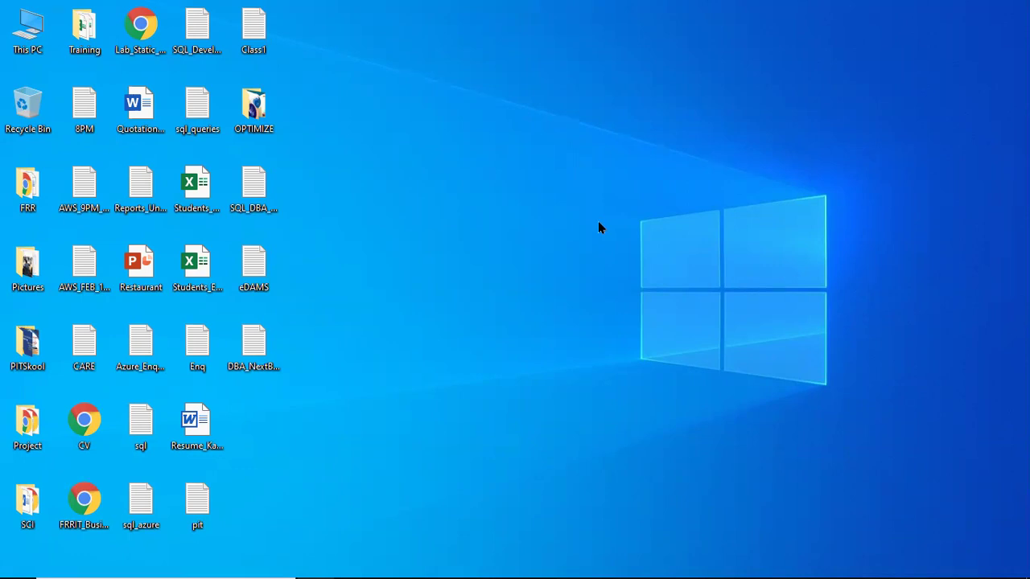
Step: Refresh the desktop again and open Task Manager
right_click(597, 221)
left_click(632, 265)
key("super")
right_click(692, 564)
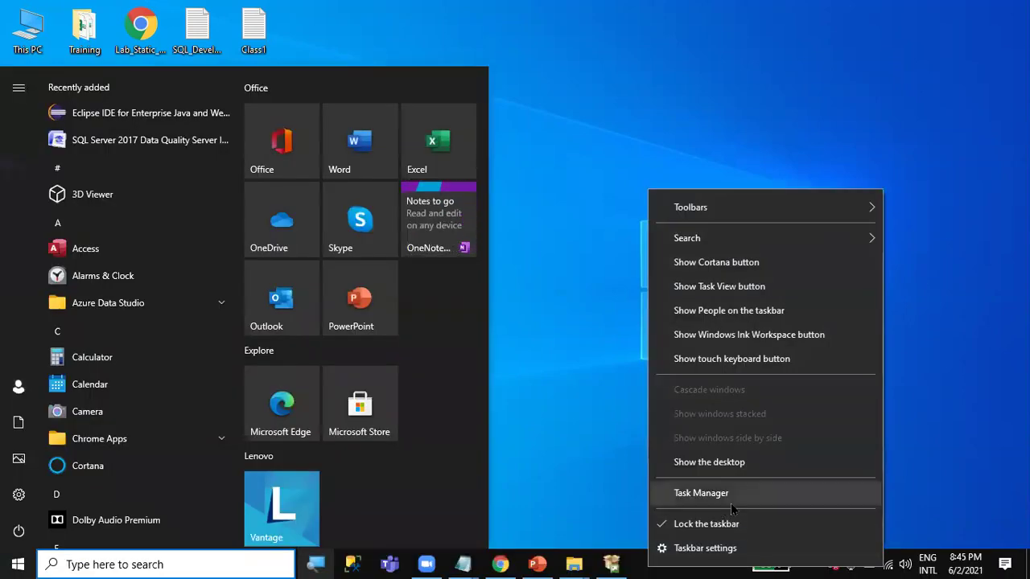
left_click(728, 497)
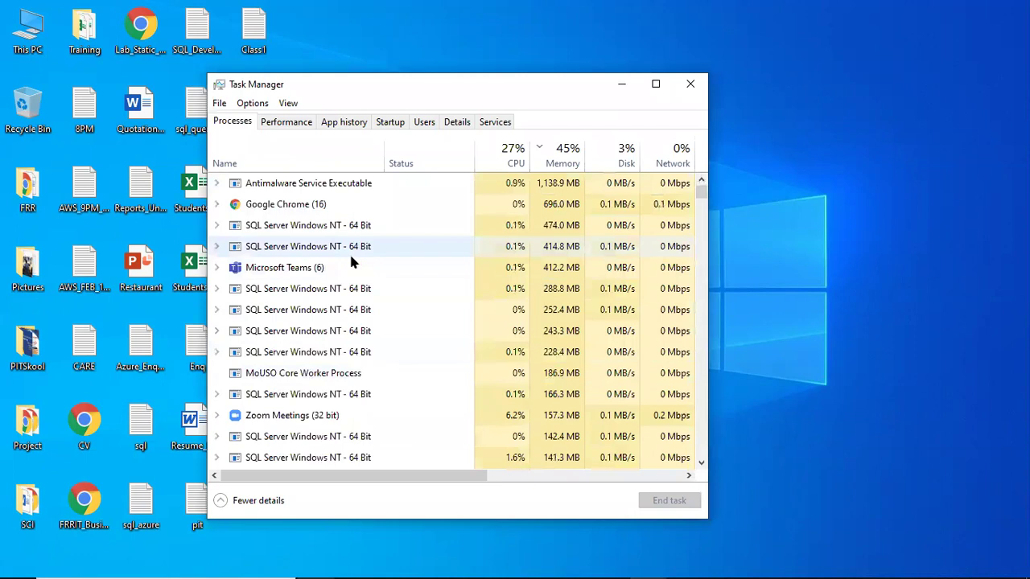
Step: Find the ScenarioEngine process among the running processes and end its task
key("Down")
key("Down")
key("Down")
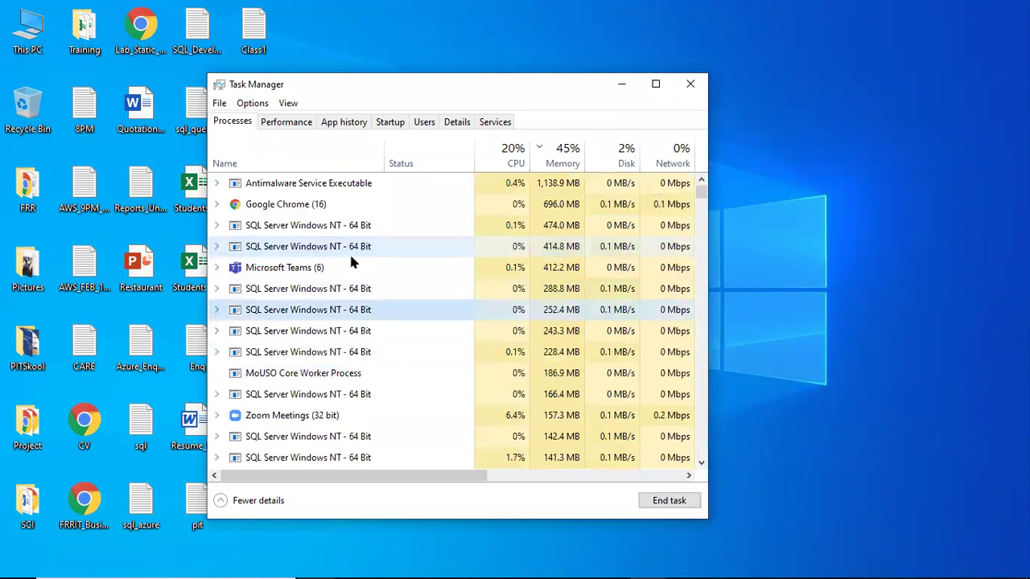
key("Down")
key("Down")
key("Down")
key("Down")
key("Down")
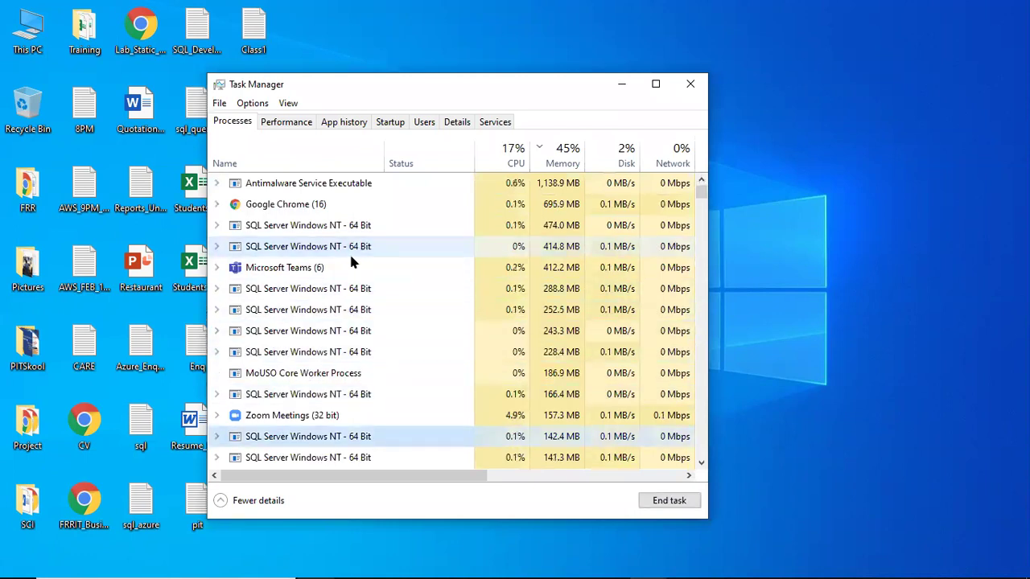
key("Down")
key("Down")
key("Down")
key("Down")
key("Down")
key("Down")
key("Down")
key("Down")
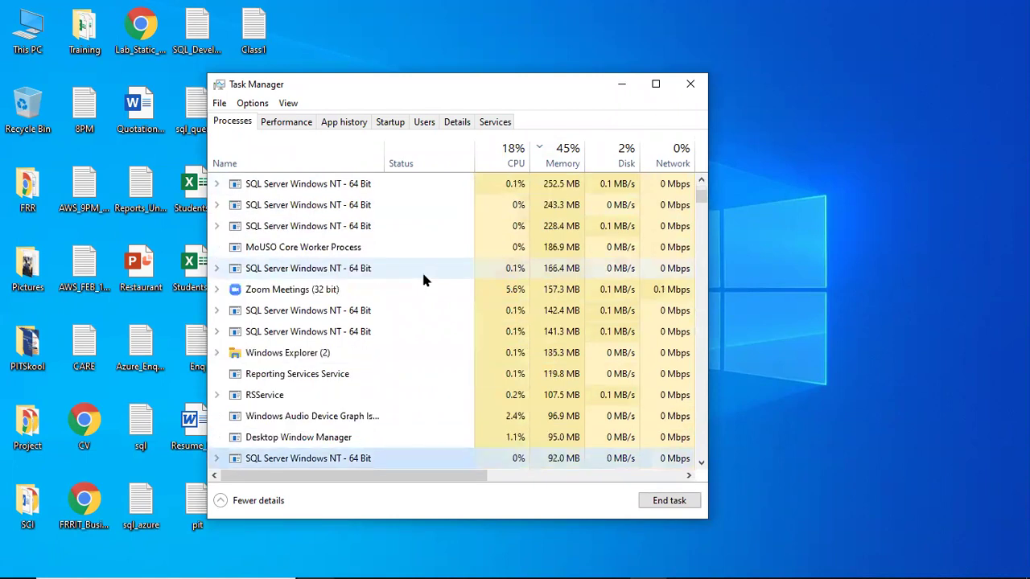
key("Down")
key("Down")
key("Down")
key("Down")
key("Down")
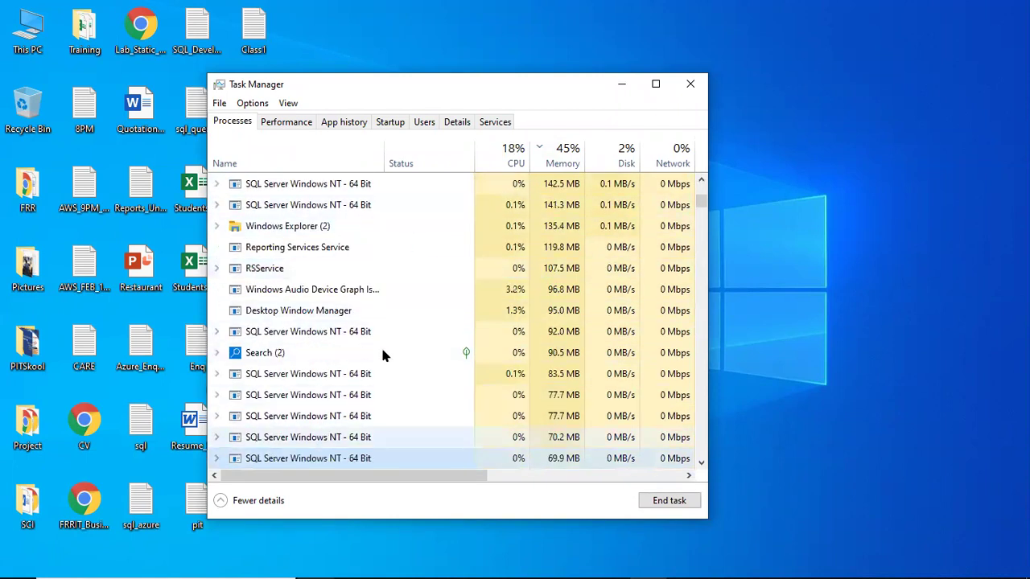
scroll(391, 346, "down", 1)
scroll(393, 350, "down", 1)
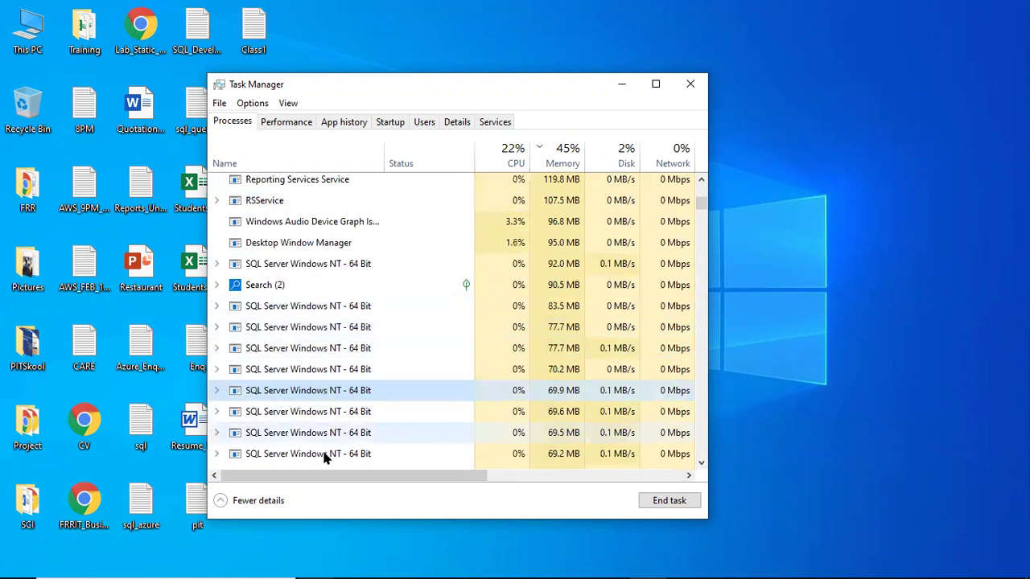
scroll(361, 394, "down", 2)
scroll(362, 395, "down", 2)
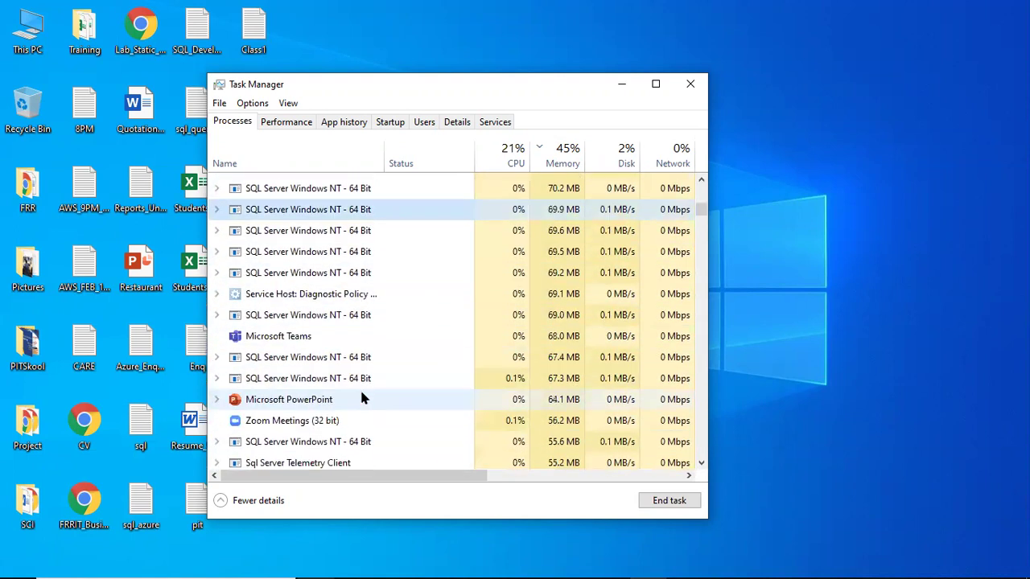
scroll(362, 396, "down", 1)
scroll(361, 395, "down", 4)
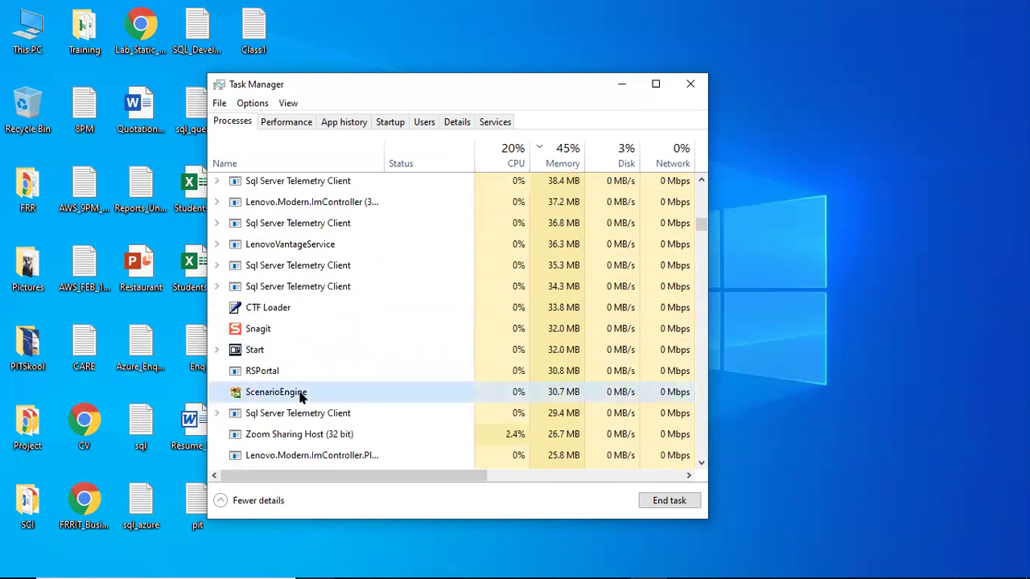
right_click(302, 394)
left_click(327, 402)
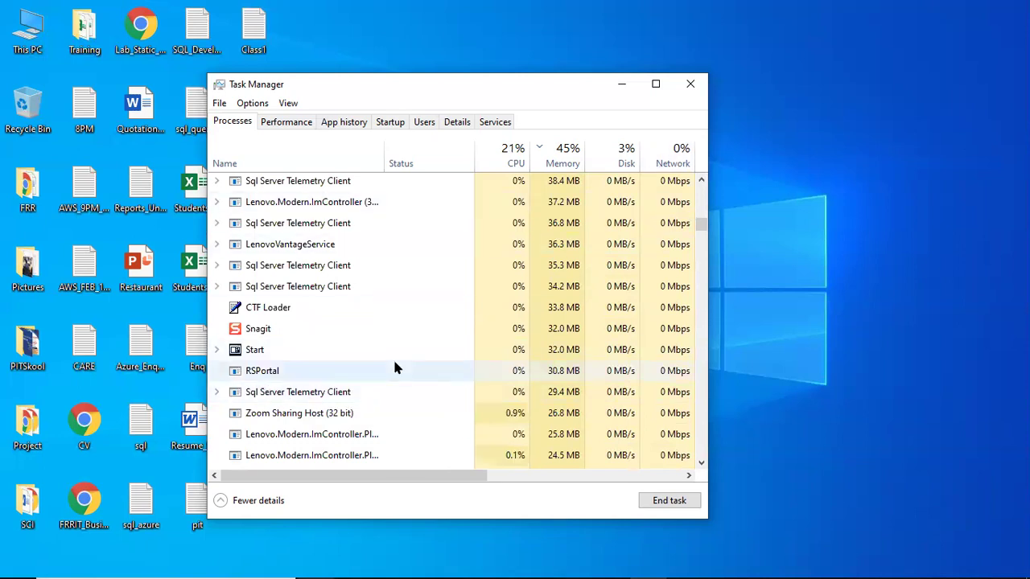
Step: End the LandingPage task belonging to the SQL Server Installation Center
scroll(394, 368, "down", 3)
scroll(395, 368, "down", 4)
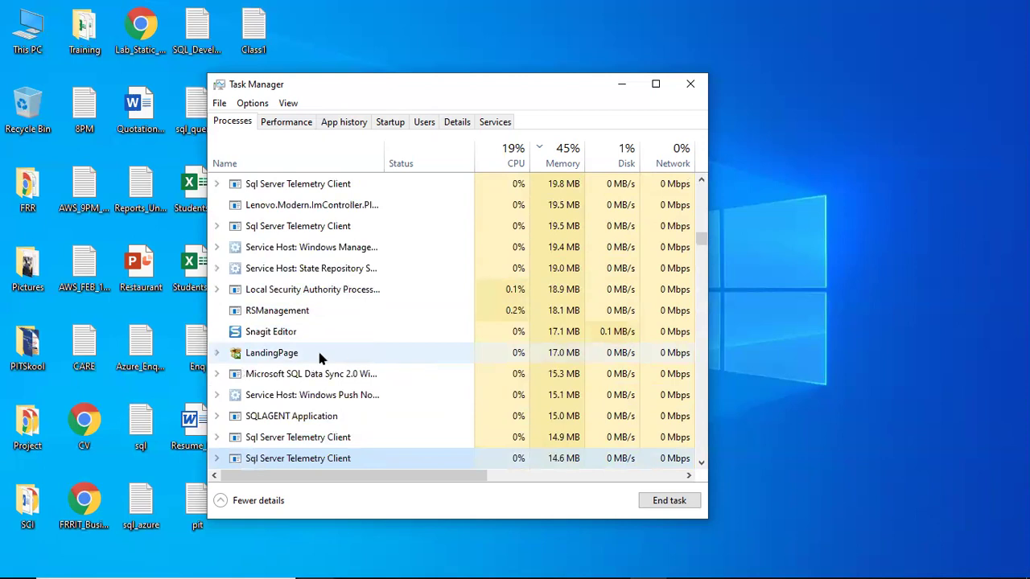
right_click(312, 355)
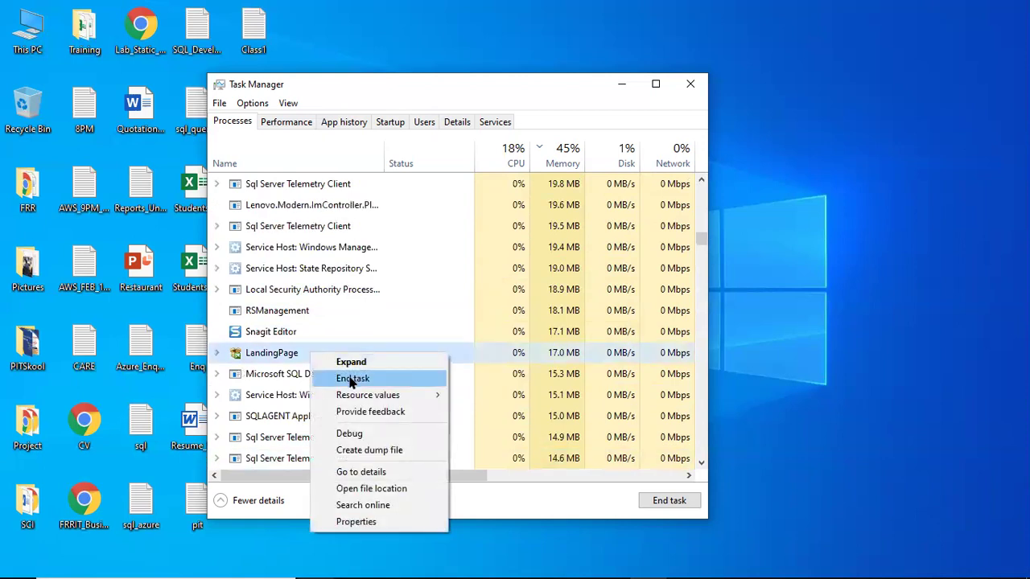
left_click(351, 380)
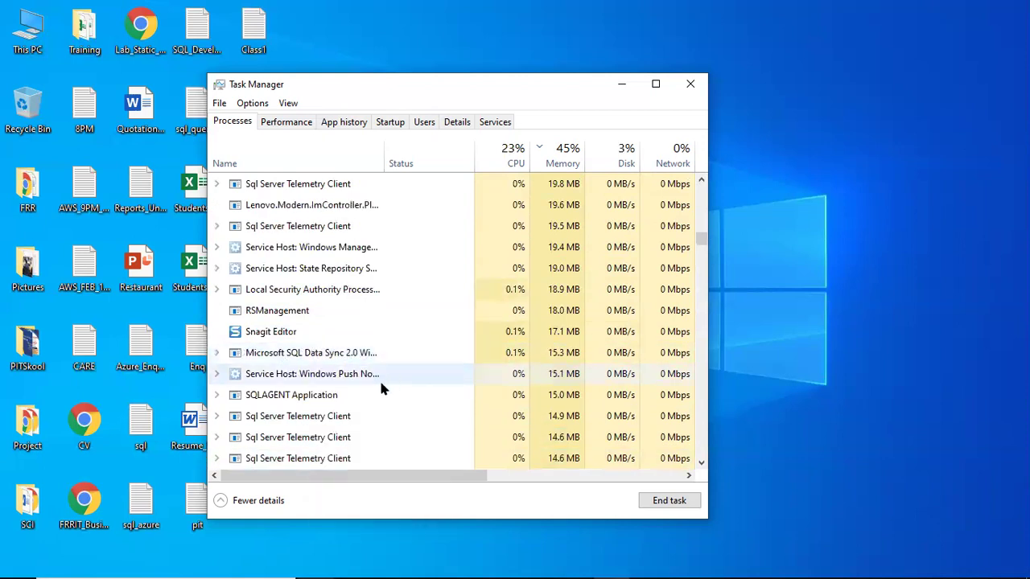
Step: Check the remaining running processes for leftover setup tasks and close Task Manager
scroll(381, 389, "down", 10)
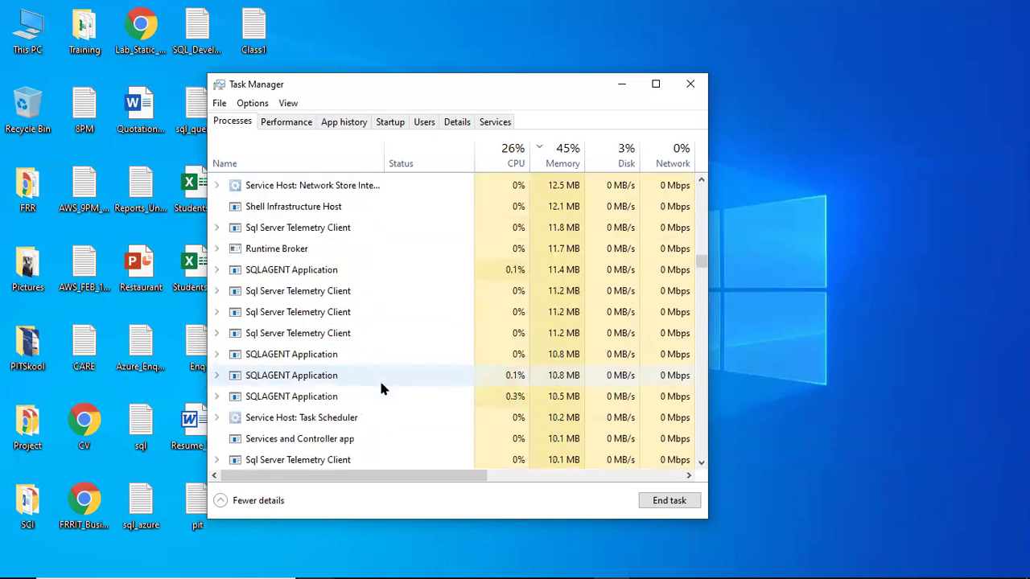
scroll(381, 389, "up", 3)
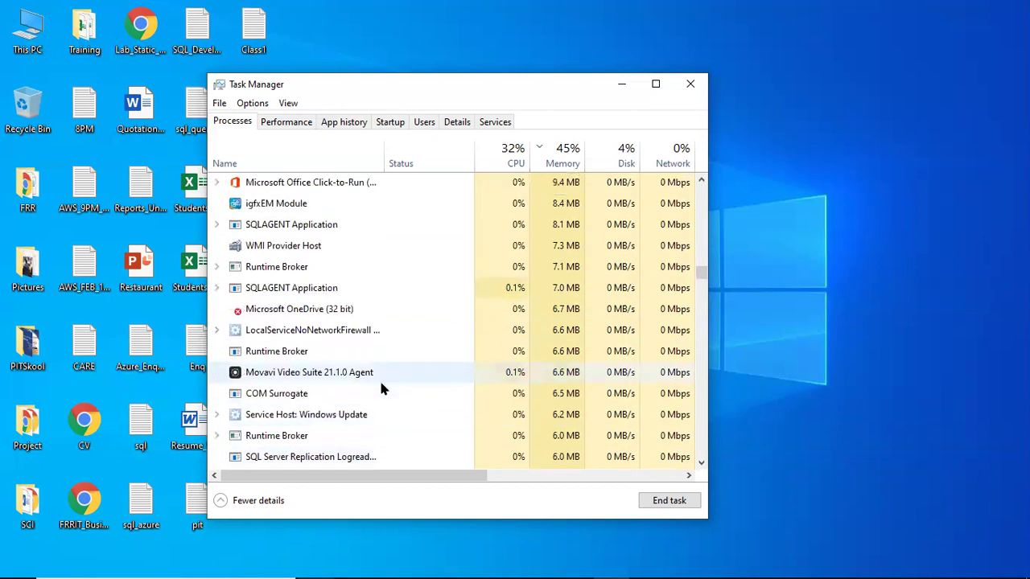
scroll(382, 388, "up", 1)
scroll(382, 389, "down", 6)
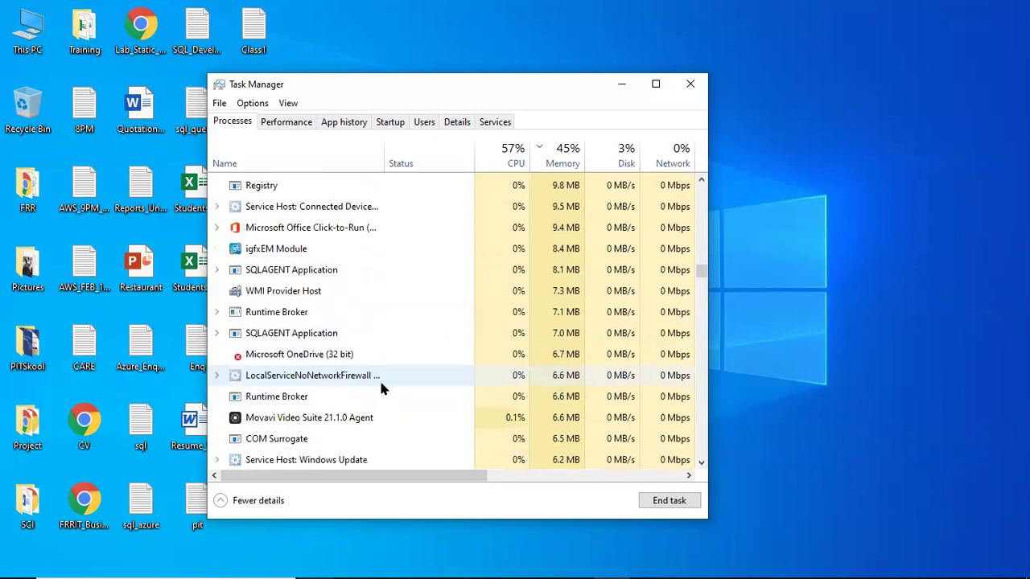
scroll(382, 388, "down", 15)
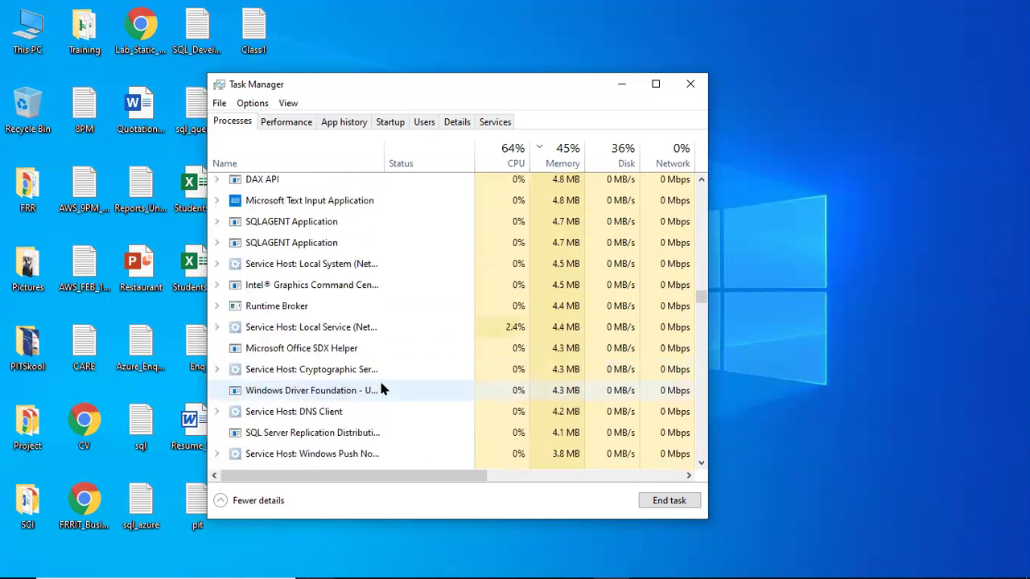
scroll(381, 388, "down", 5)
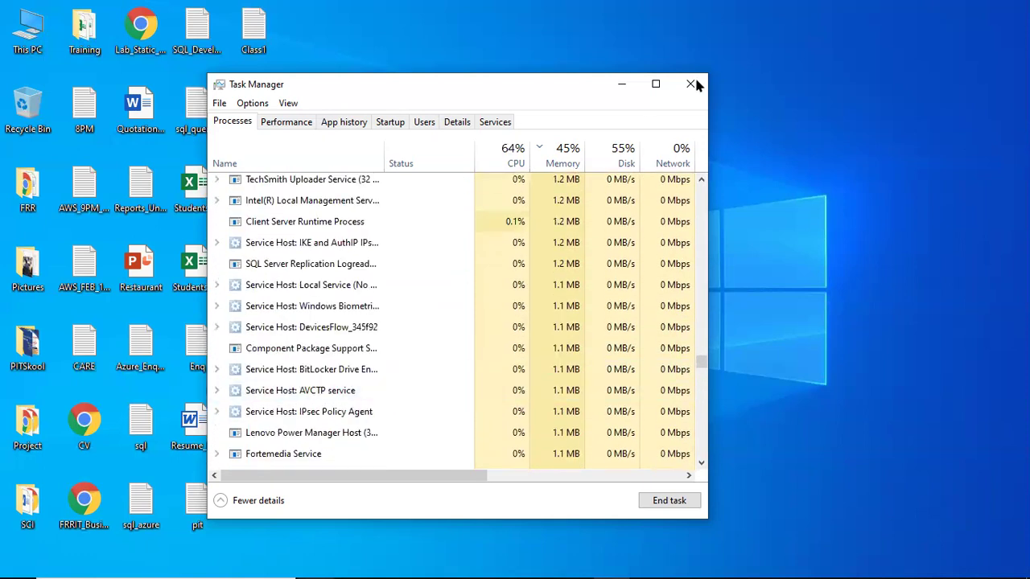
left_click(690, 84)
Step: Refresh the desktop, launch the setup application from the SqlSetup_x64_ENU DVD drive, and minimize its folder window
right_click(754, 248)
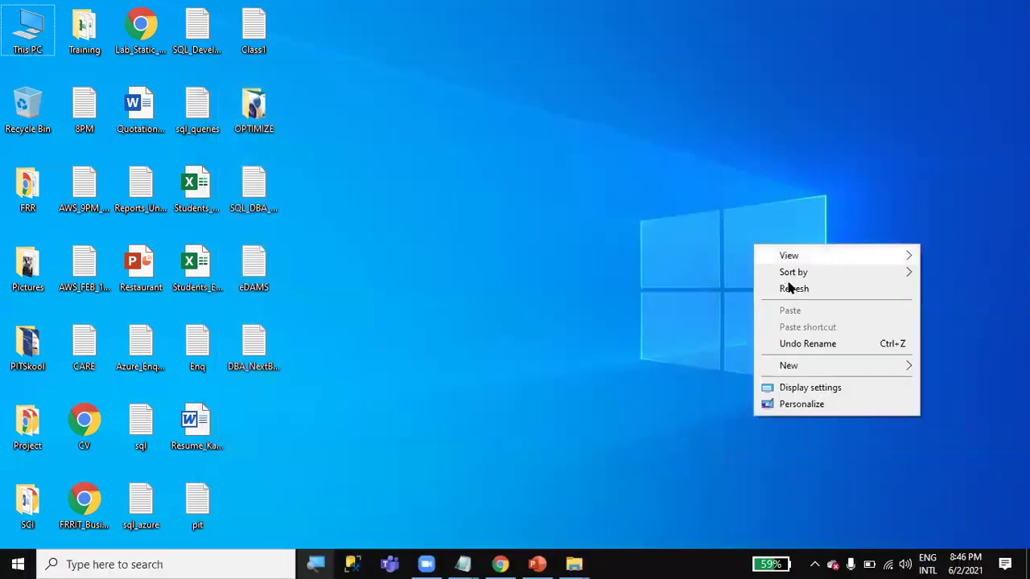
left_click(793, 288)
key("alt+Tab")
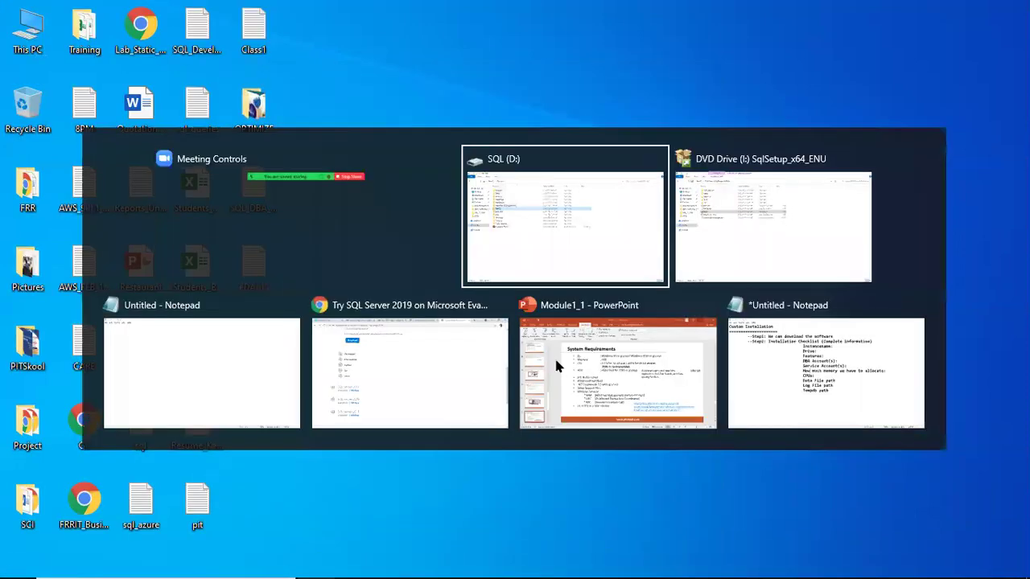
key("alt+Tab")
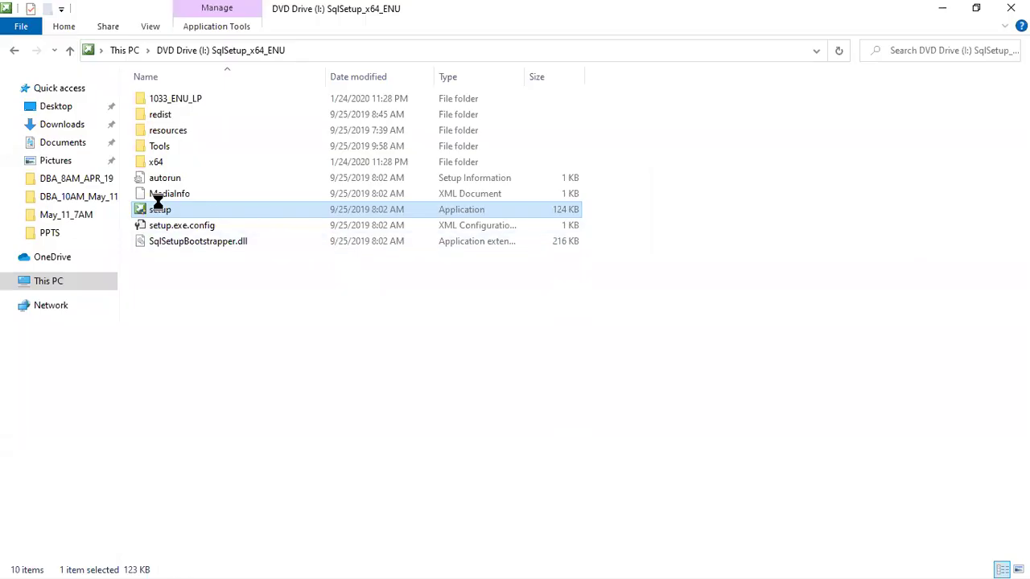
right_click(158, 202)
left_click(173, 212)
left_click(946, 9)
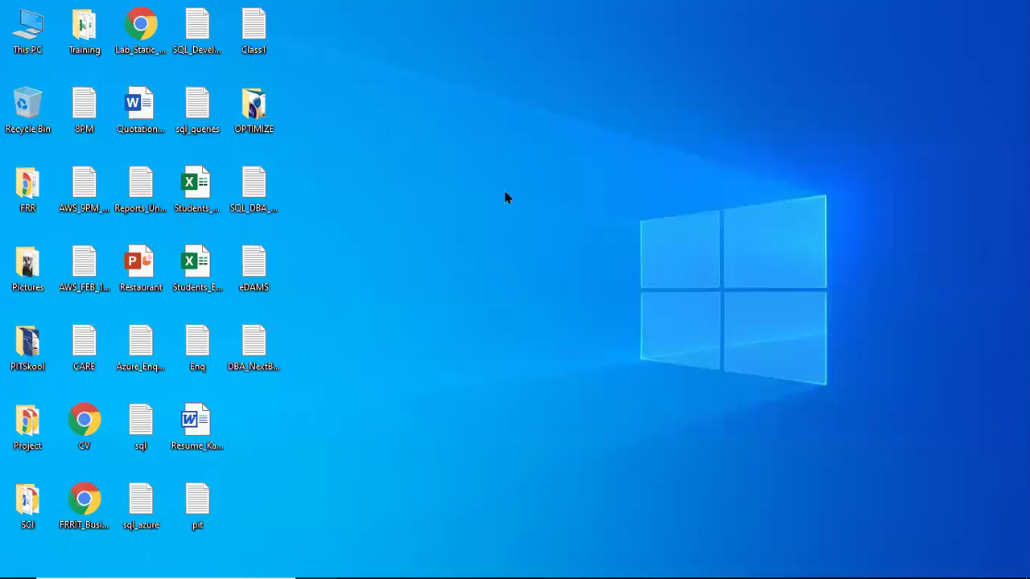
Step: Refresh the desktop and bring the SQL Server Installation Center window to the front
right_click(546, 275)
left_click(593, 328)
key("alt+Tab")
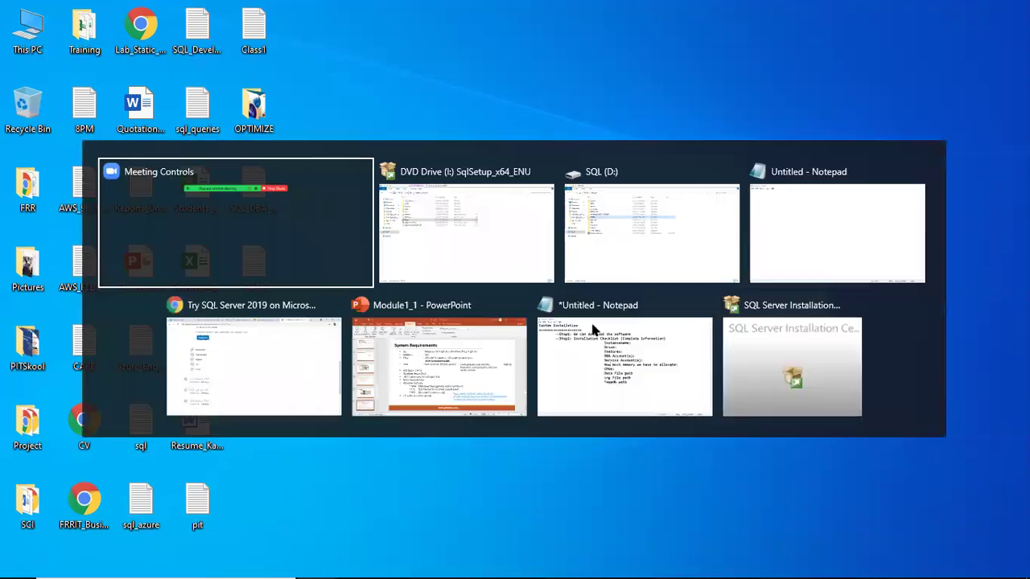
key("alt+Tab")
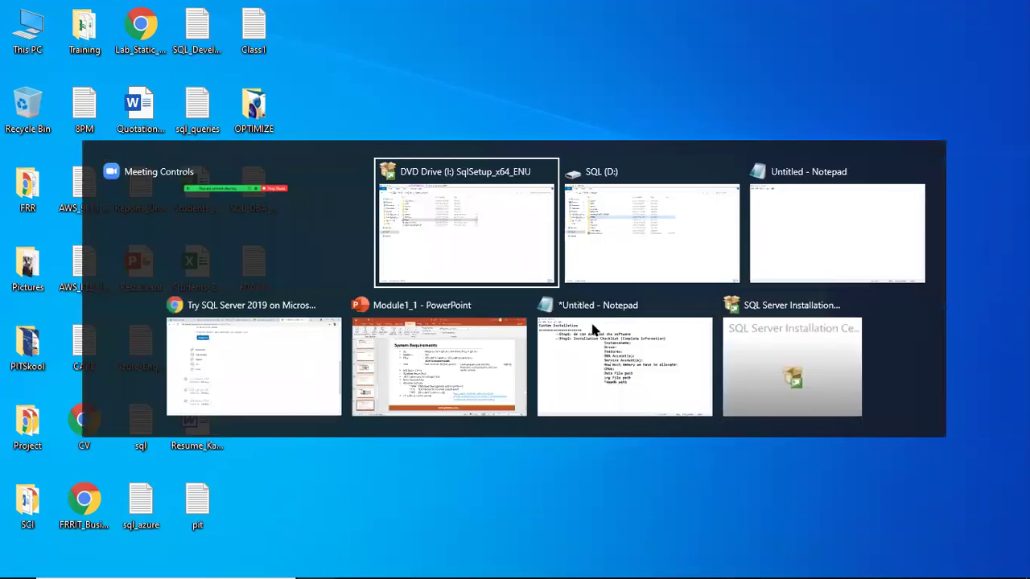
key("alt+Tab")
key("alt+Tab")
key("alt+Tab")
key("alt+Tab")
key("alt+Tab")
key("alt+Tab")
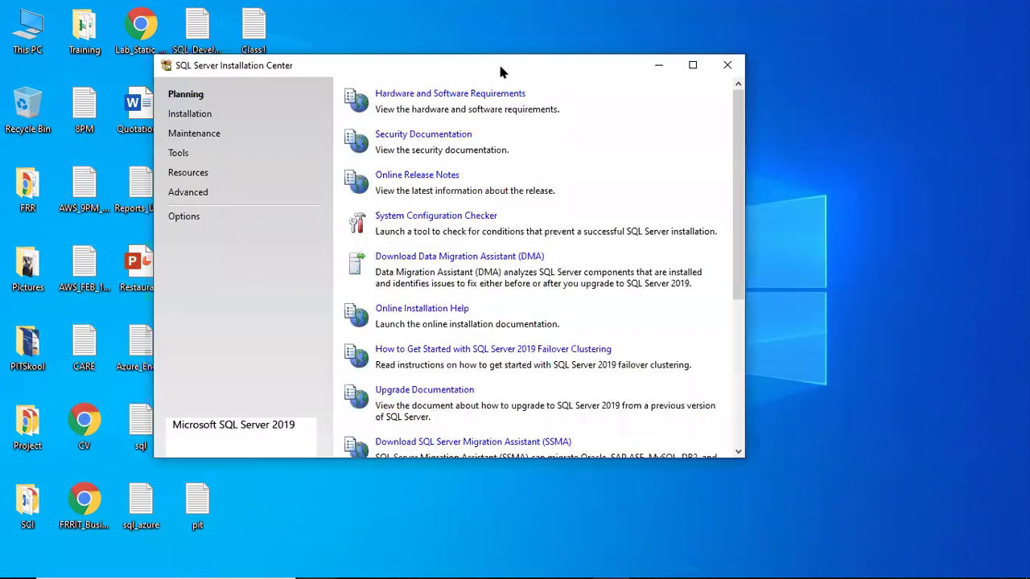
Step: Start a new SQL Server stand-alone installation from the Installation Center
left_click_drag(499, 65, 585, 79)
left_click(276, 130)
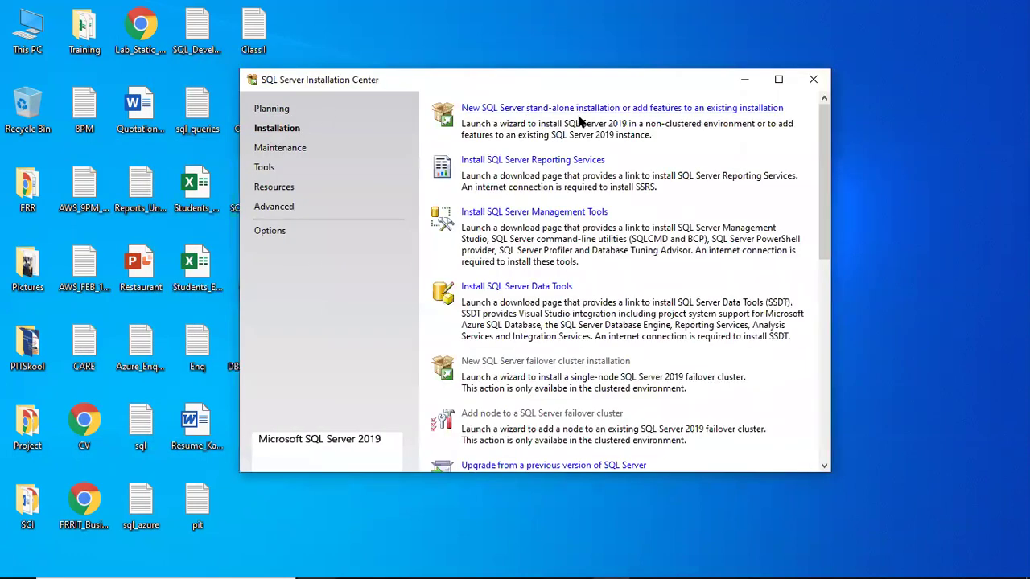
left_click(609, 111)
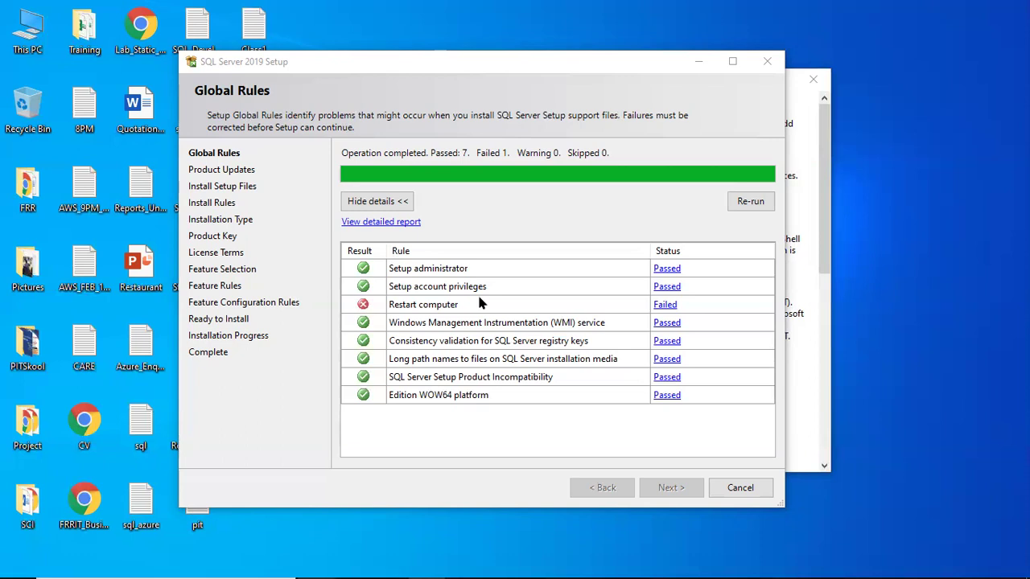
Step: Open the Registry Editor by running regedit
key("super+r")
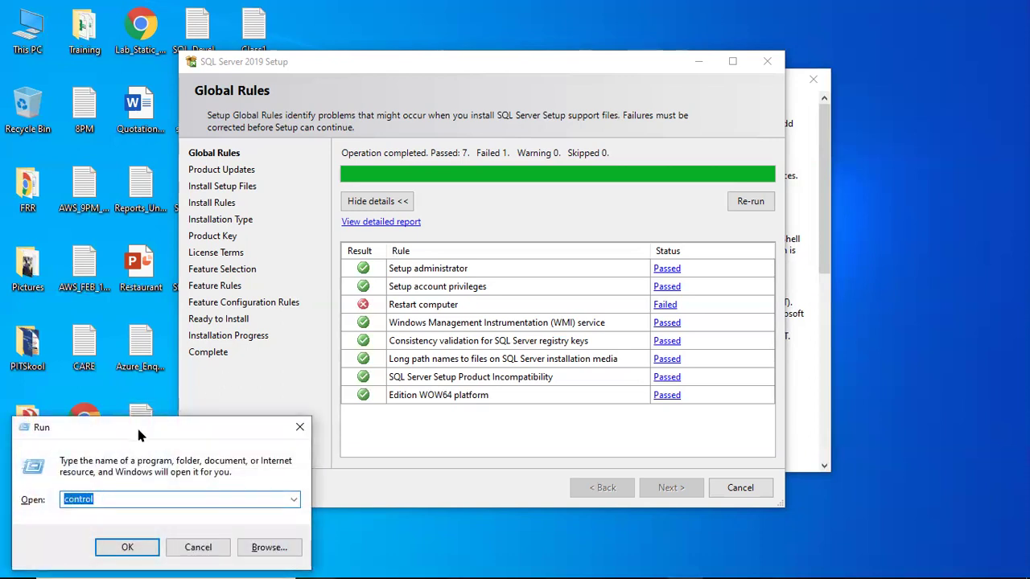
left_click_drag(141, 427, 171, 231)
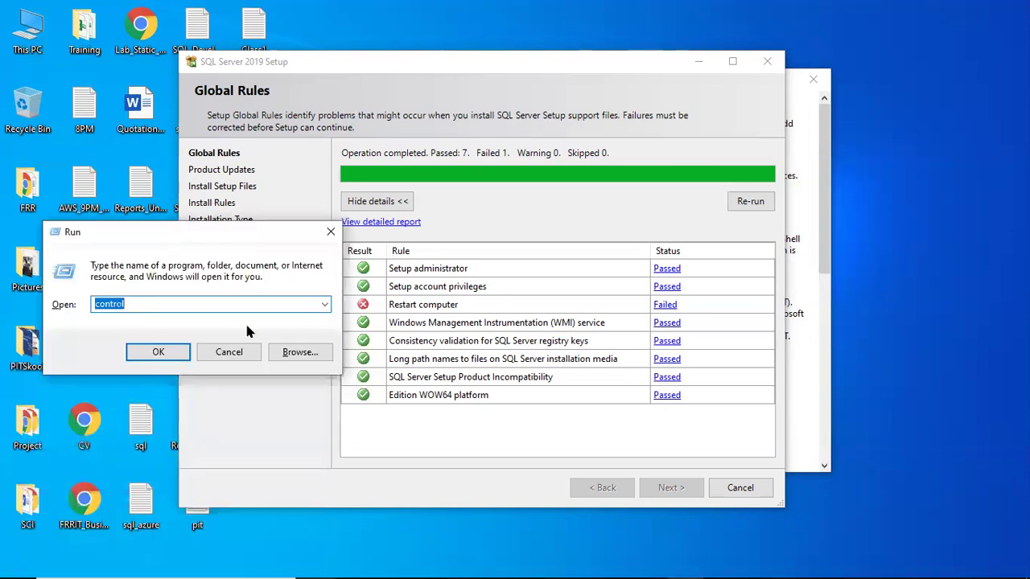
type("rege")
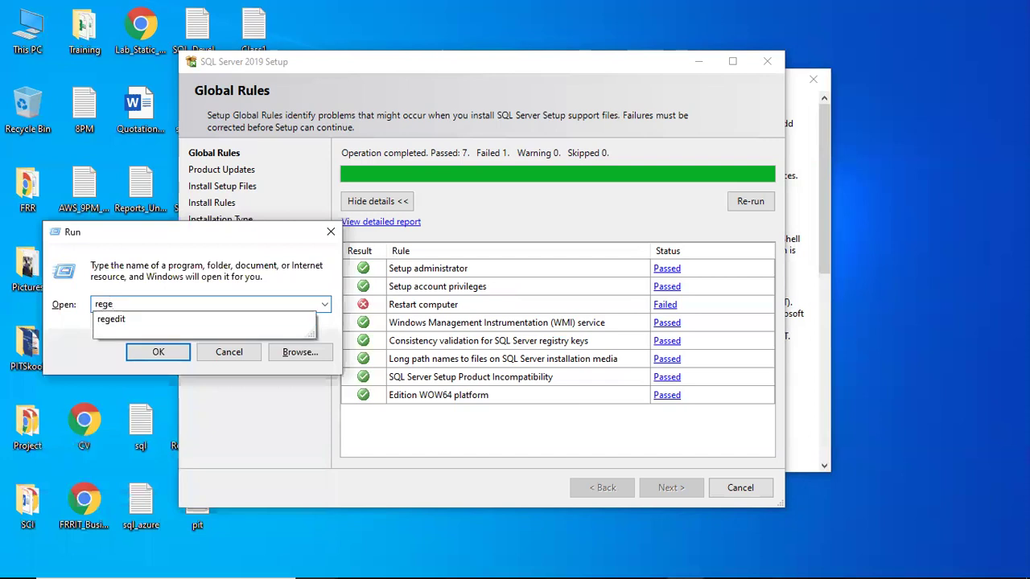
key("Down")
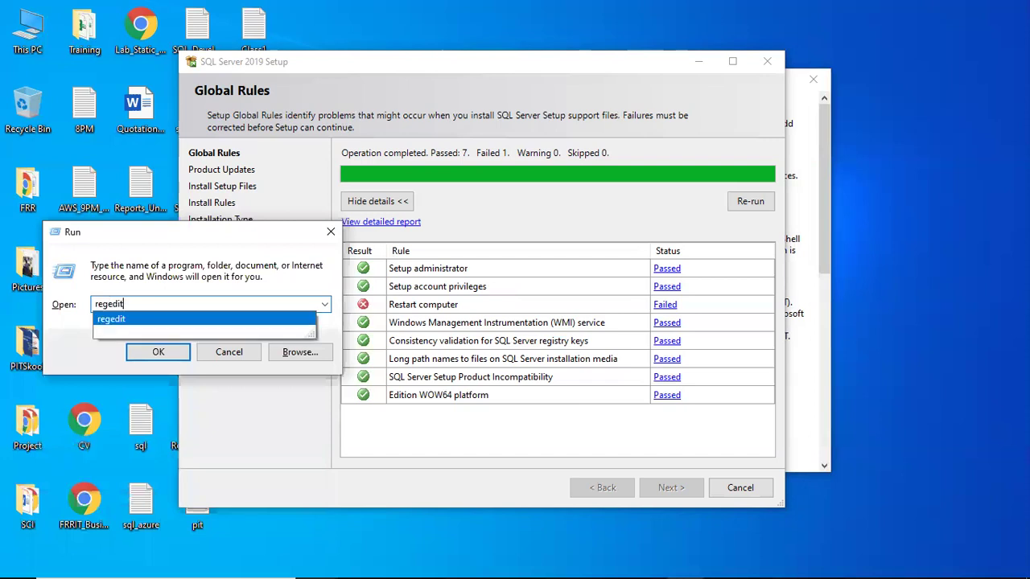
left_click(119, 322)
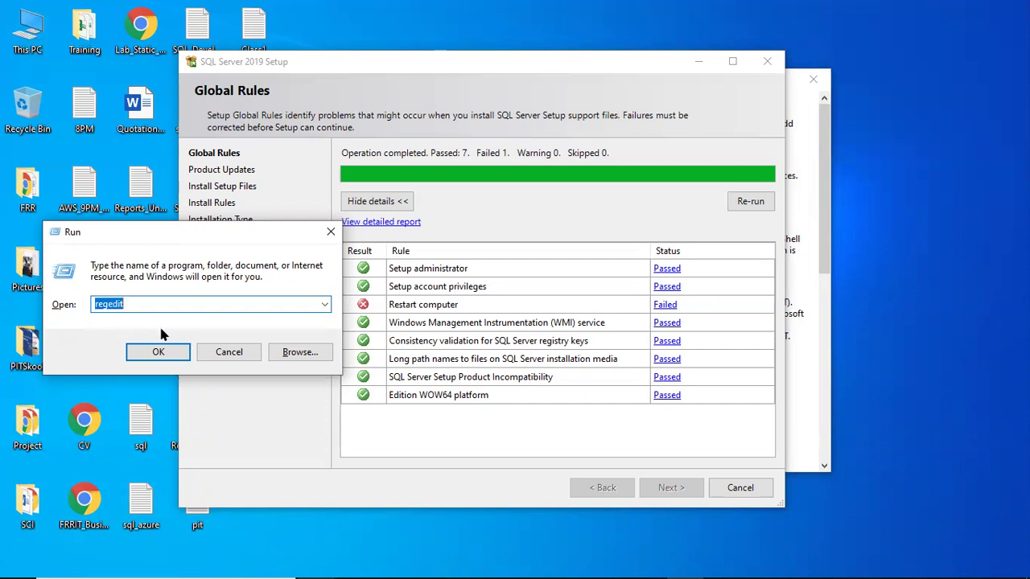
left_click(158, 353)
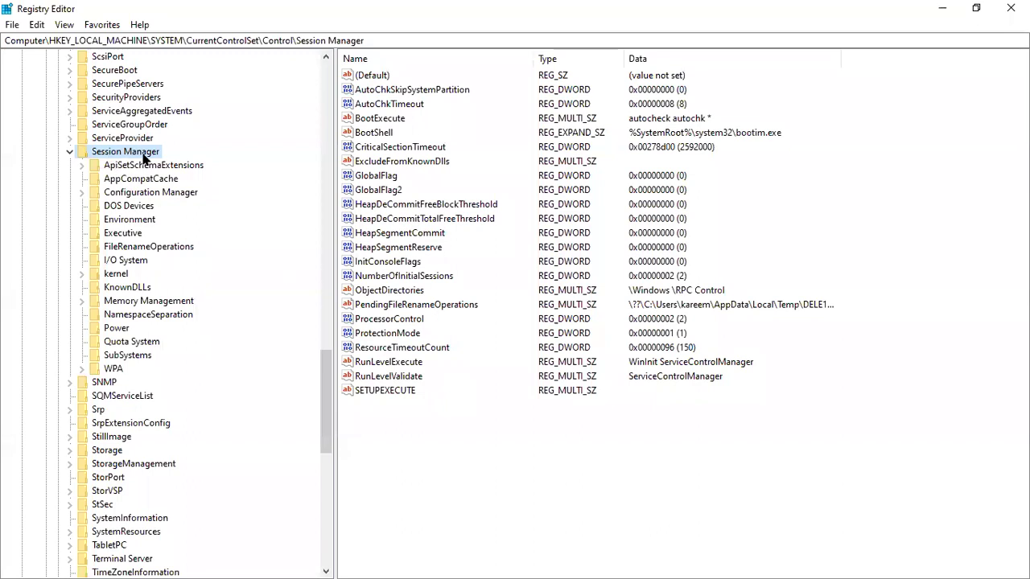
Step: Delete the PendingFileRenameOperations value from the Session Manager registry key and re-run the Global Rules check in SQL Server 2019 Setup
left_click(440, 305)
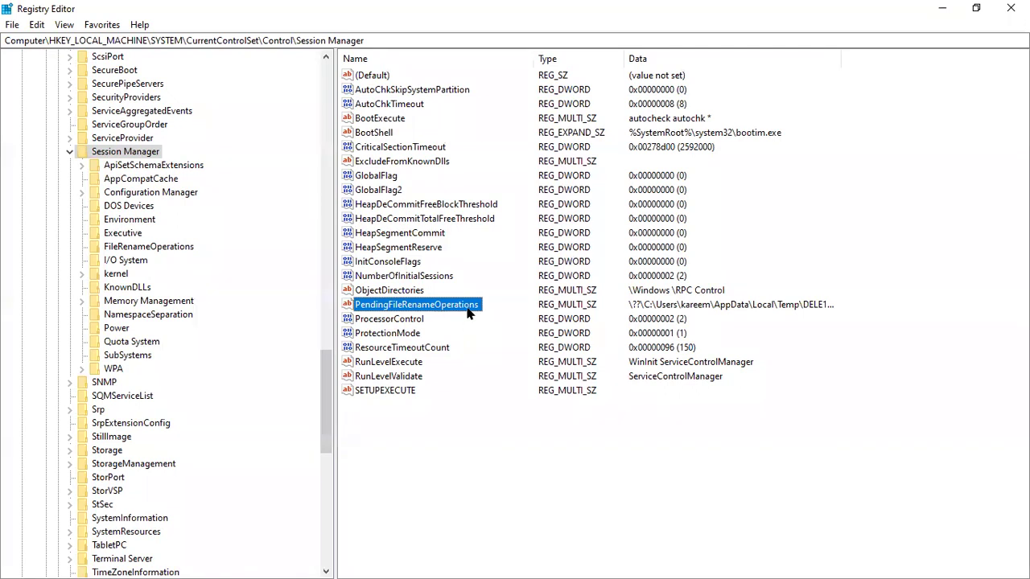
right_click(469, 313)
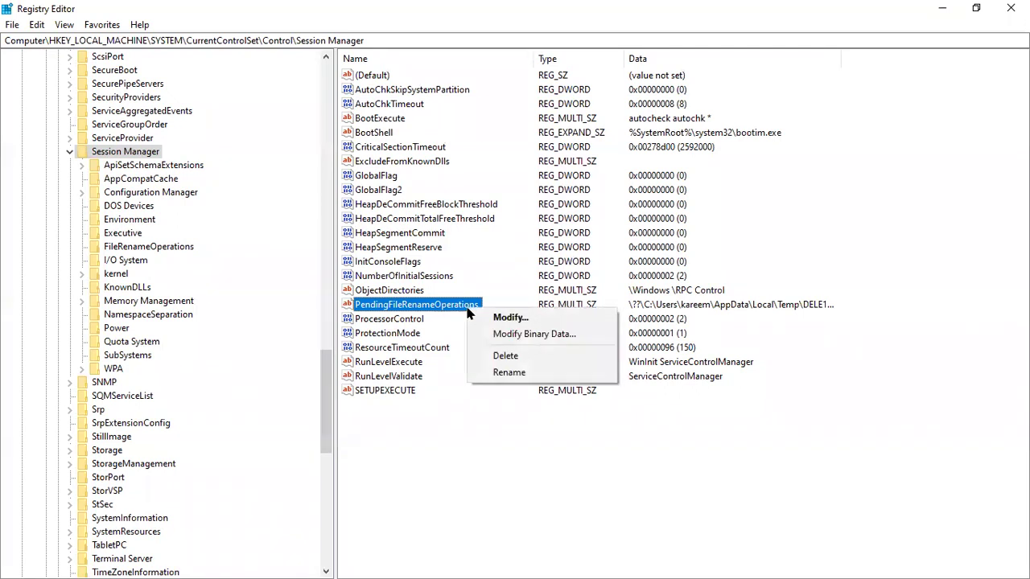
left_click(532, 357)
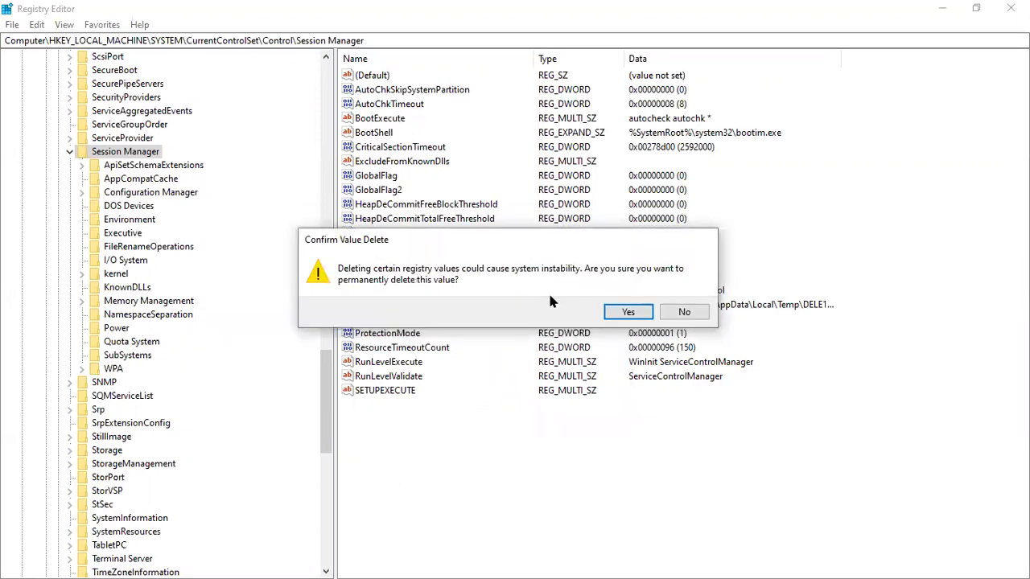
left_click(626, 311)
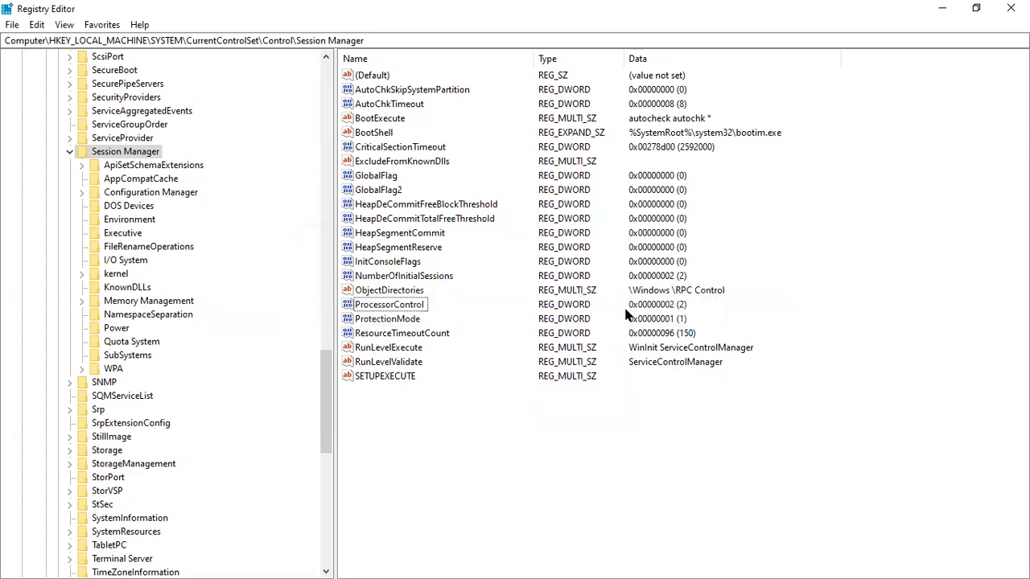
left_click(940, 9)
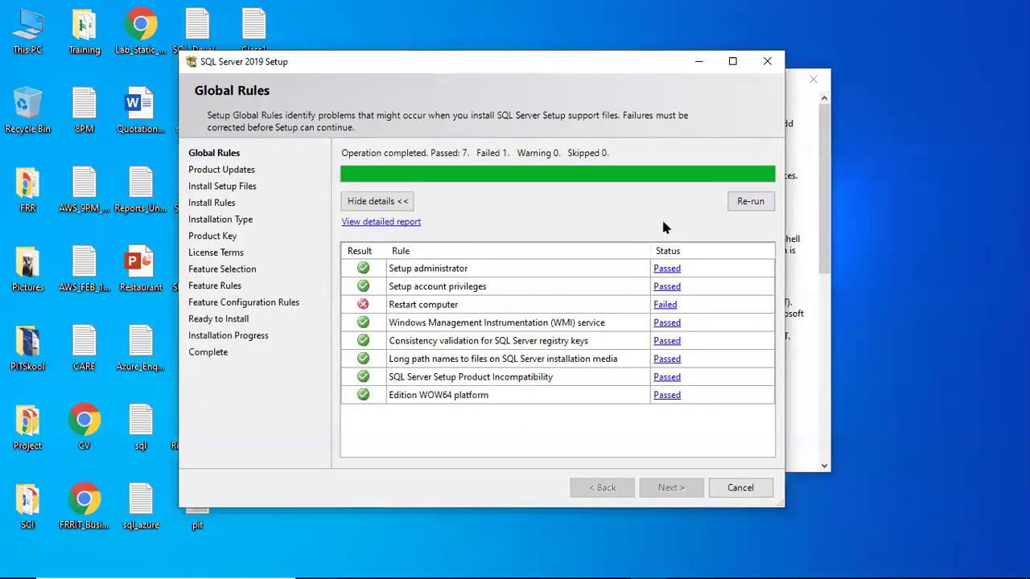
left_click(749, 202)
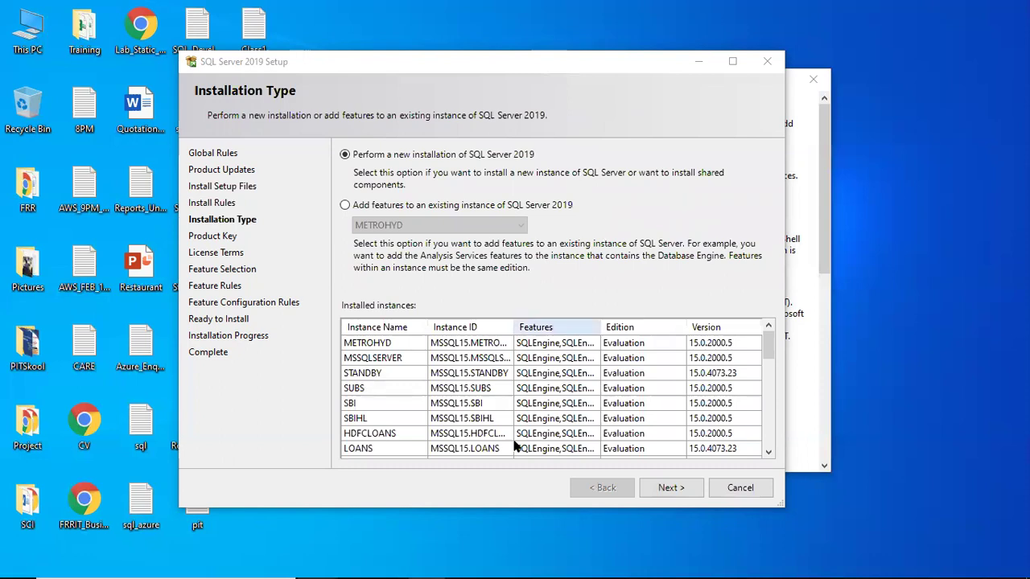
Step: Widen the Instance ID and Instance Name columns in the installed instances list and continue with a new installation of SQL Server 2019
left_click(510, 63)
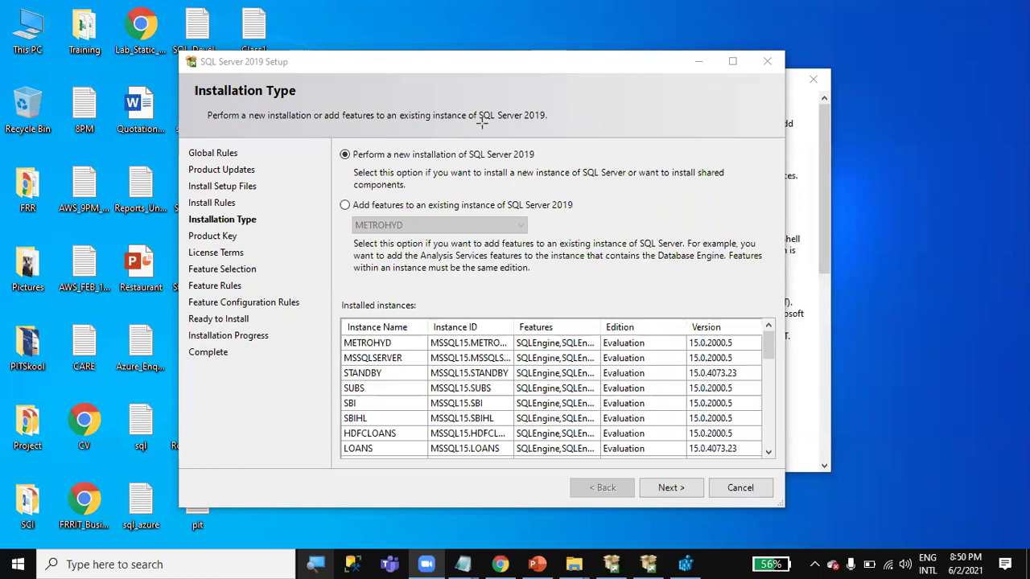
mouse_move(334, 142)
left_mouse_down()
mouse_move(456, 166)
mouse_move(536, 167)
left_mouse_up()
mouse_move(332, 194)
left_mouse_down()
mouse_move(406, 216)
mouse_move(577, 216)
left_mouse_up()
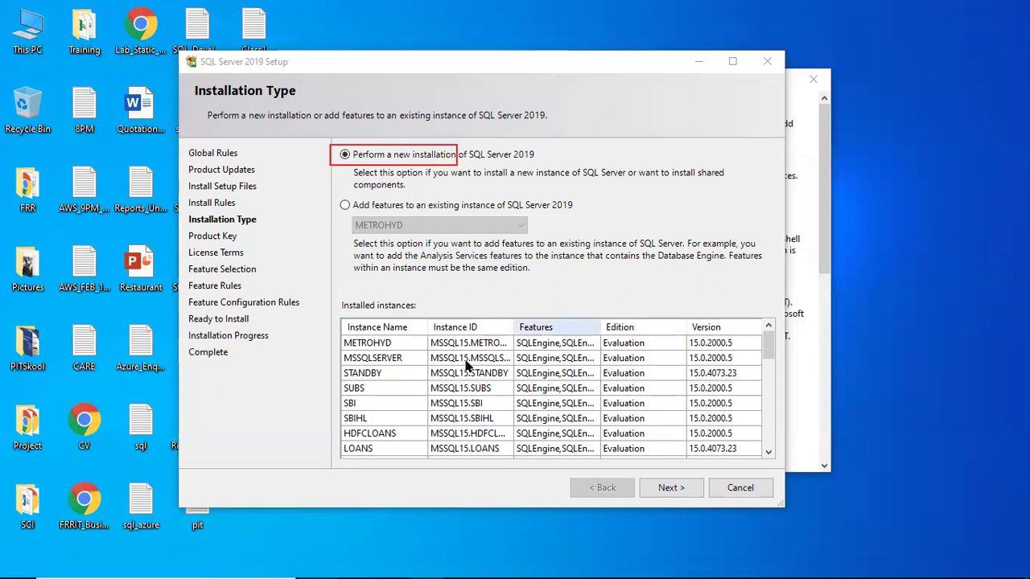
mouse_move(764, 344)
left_mouse_down()
mouse_move(771, 442)
mouse_move(778, 341)
left_mouse_up()
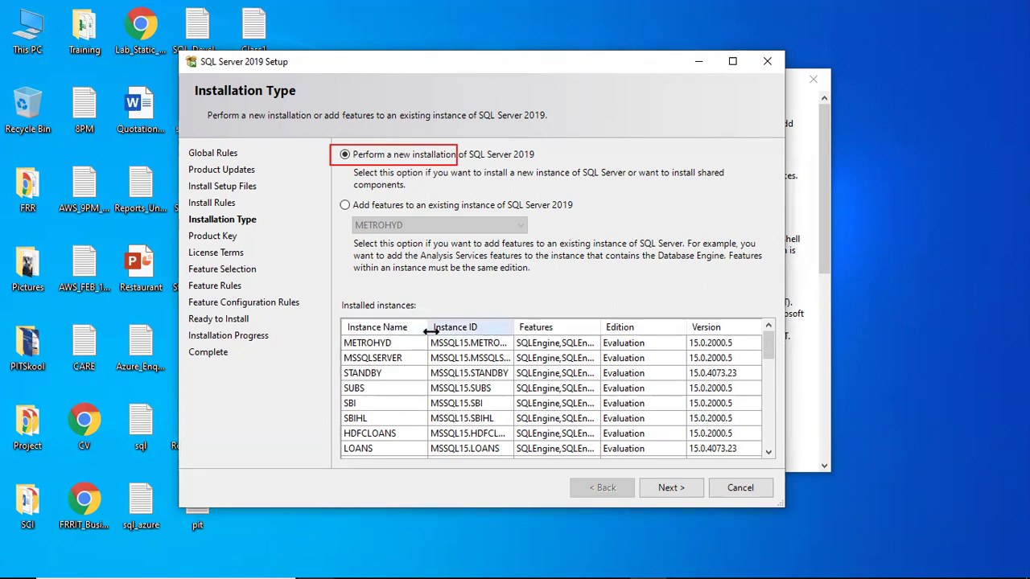
left_click_drag(516, 328, 574, 329)
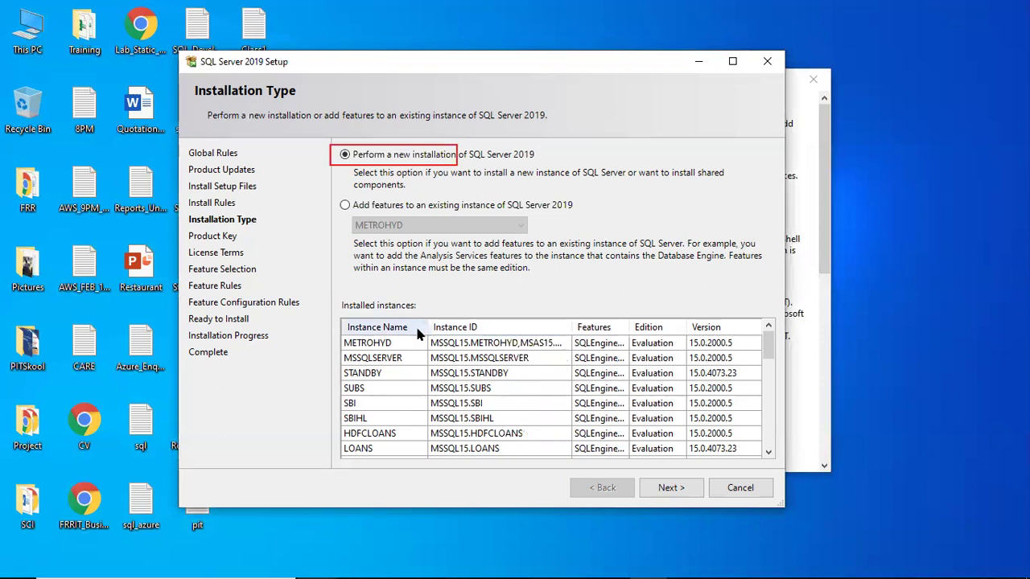
left_click_drag(427, 326, 438, 326)
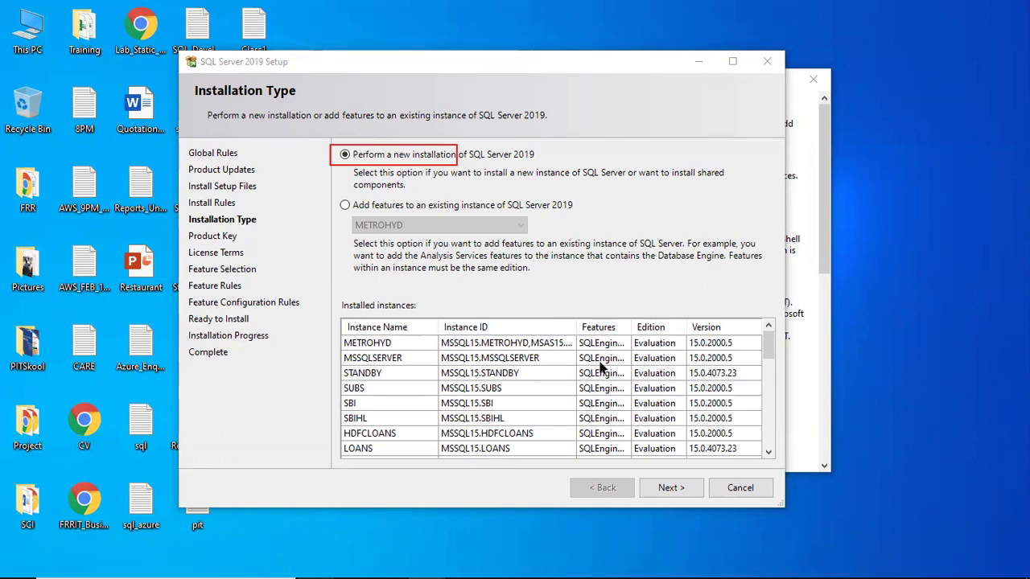
left_click(666, 489)
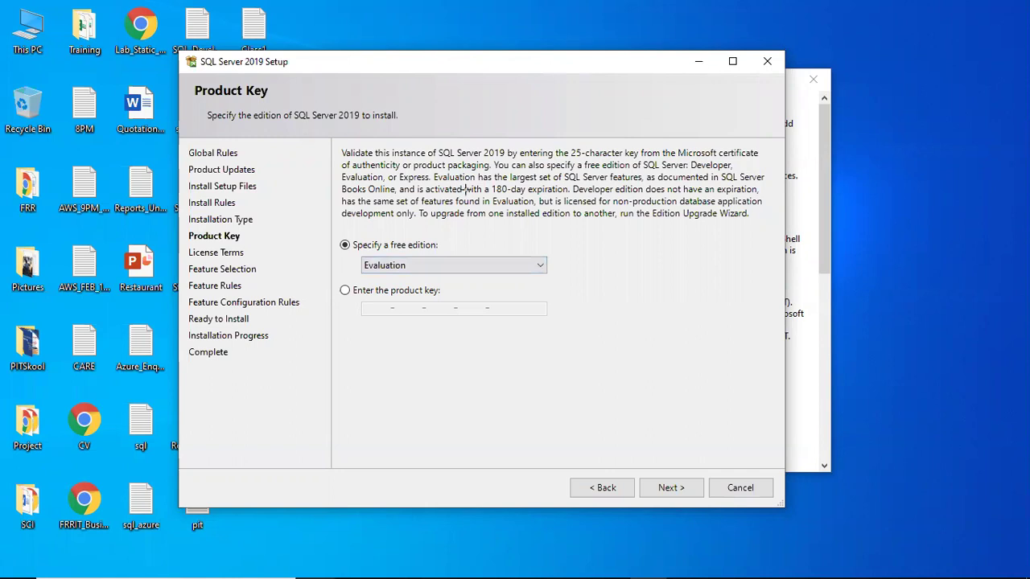
Step: Review the evaluation terms and try Express as the free edition of SQL Server 2019
left_click_drag(466, 183, 569, 197)
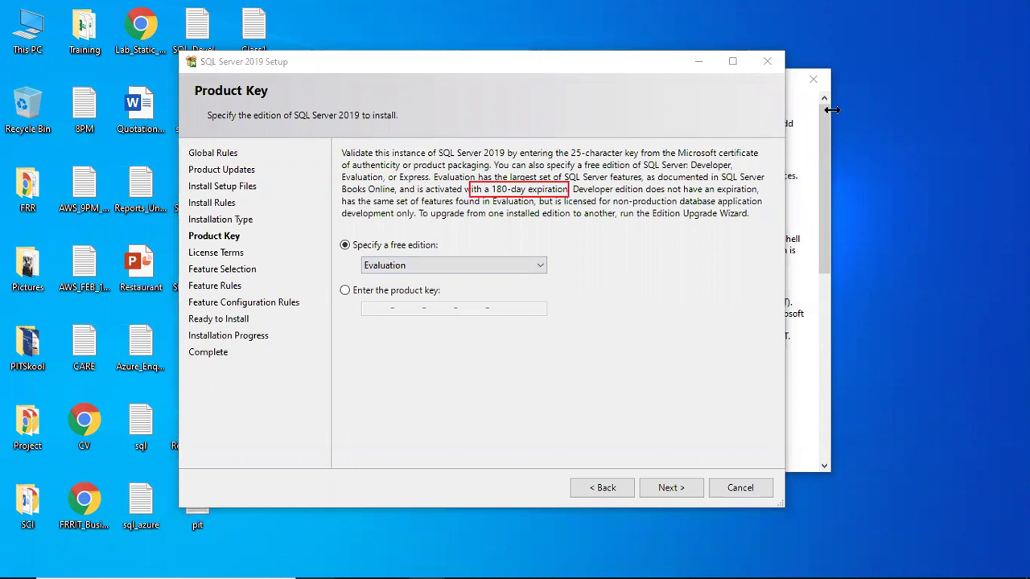
left_click(448, 266)
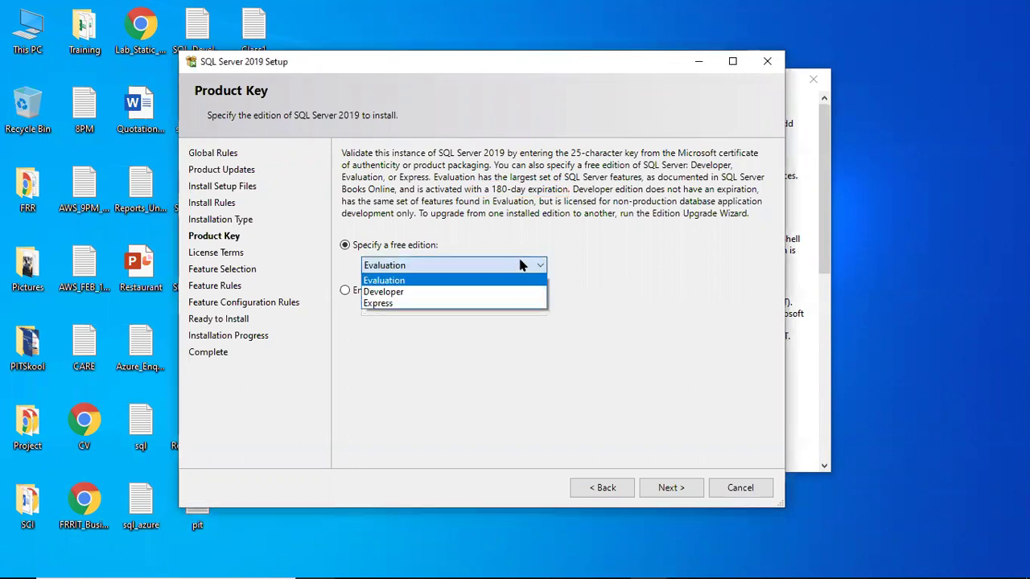
left_click(422, 303)
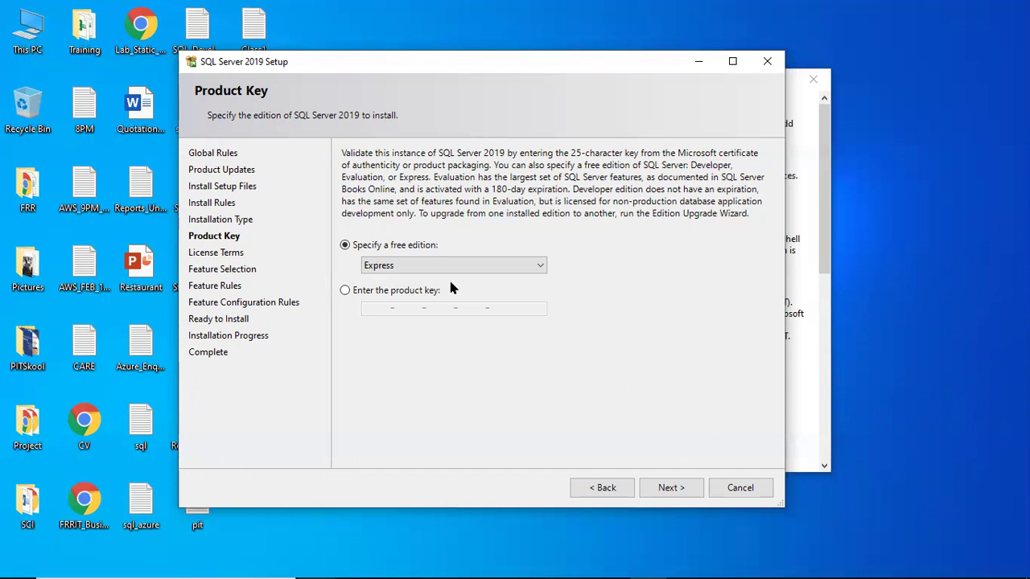
left_click(506, 265)
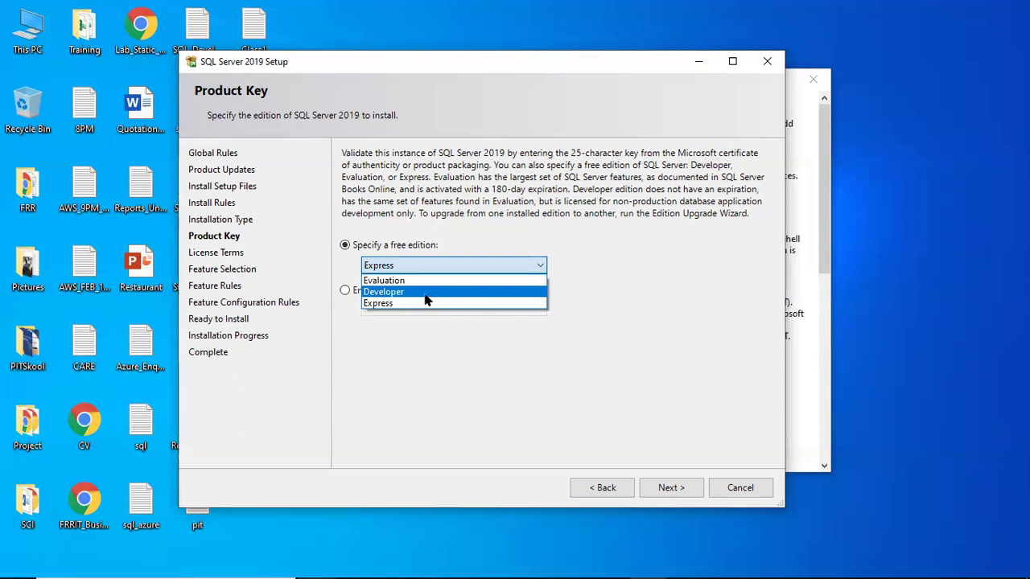
left_click(427, 300)
Step: Choose Evaluation as the free edition, check the product key option without using it, and continue to the license terms
left_click(476, 263)
left_click(449, 281)
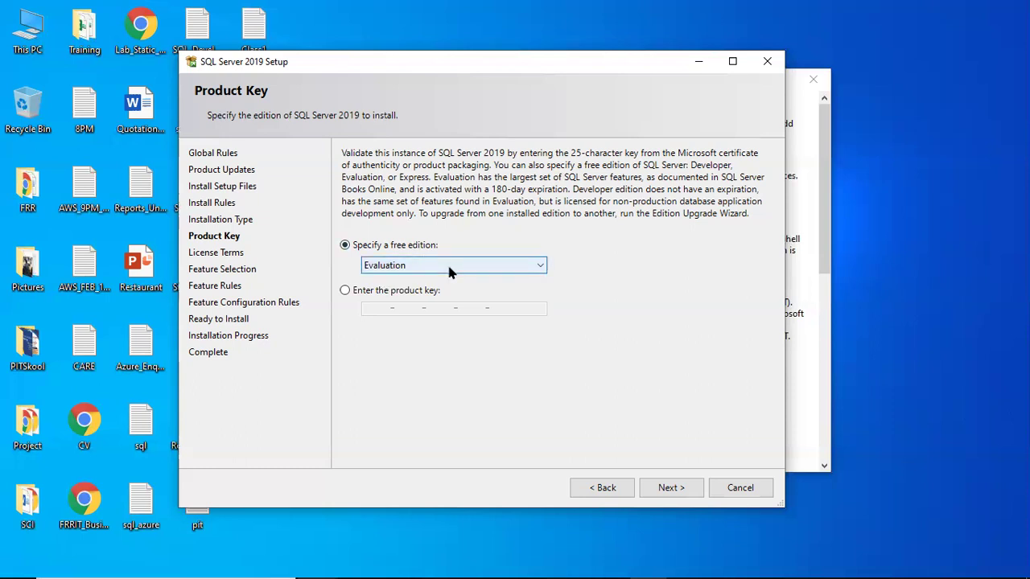
left_click(371, 294)
left_click(368, 308)
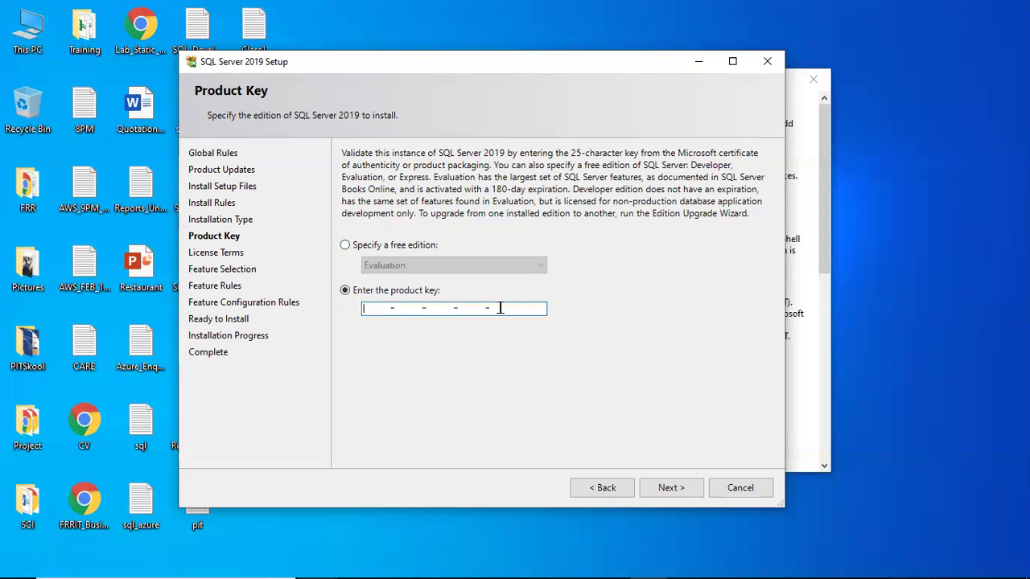
left_click(385, 250)
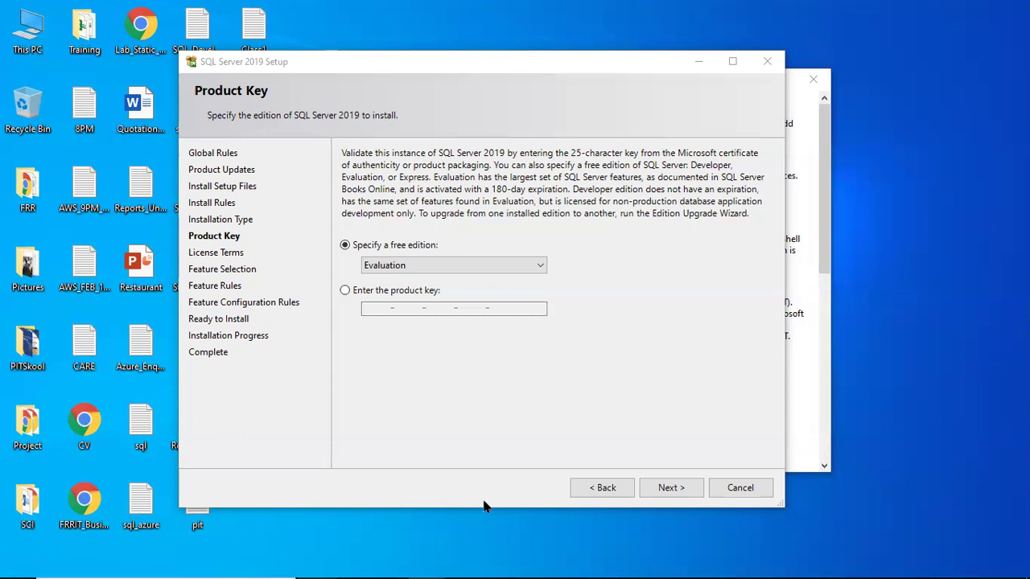
left_click(671, 488)
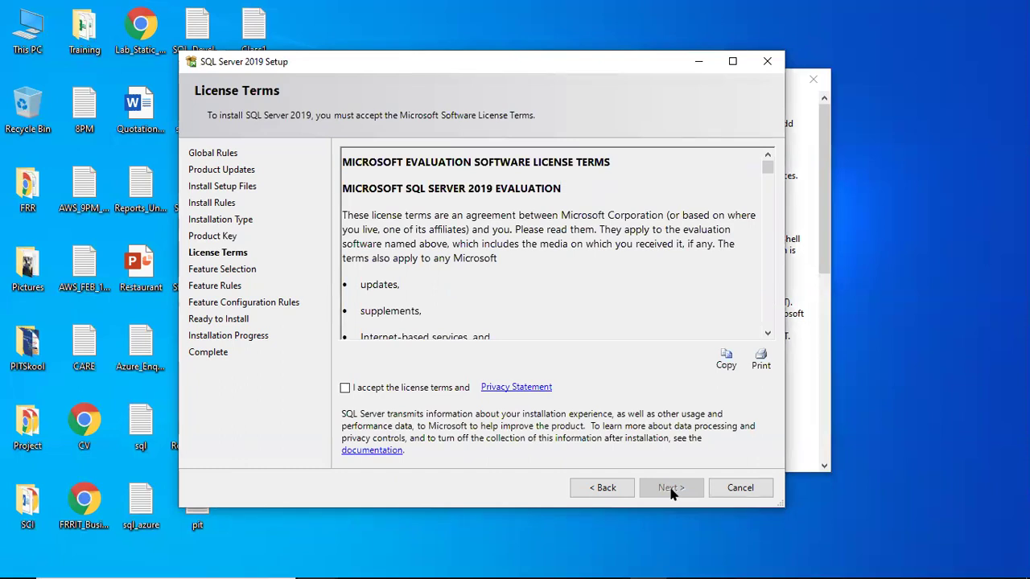
Step: Accept the license terms, continue to Feature Selection, and refresh the desktop while setup loads
left_click(392, 388)
left_click(675, 489)
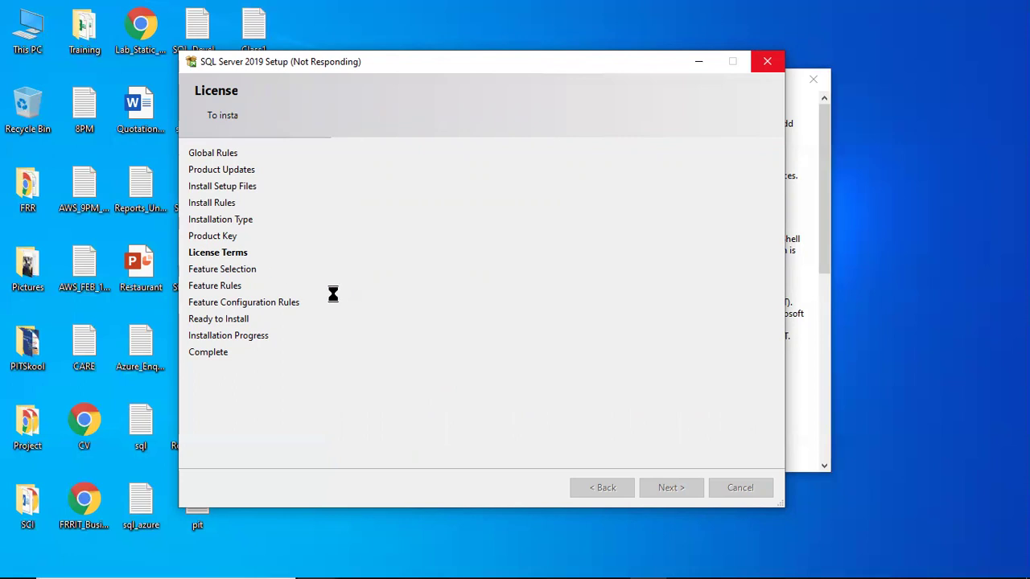
right_click(870, 316)
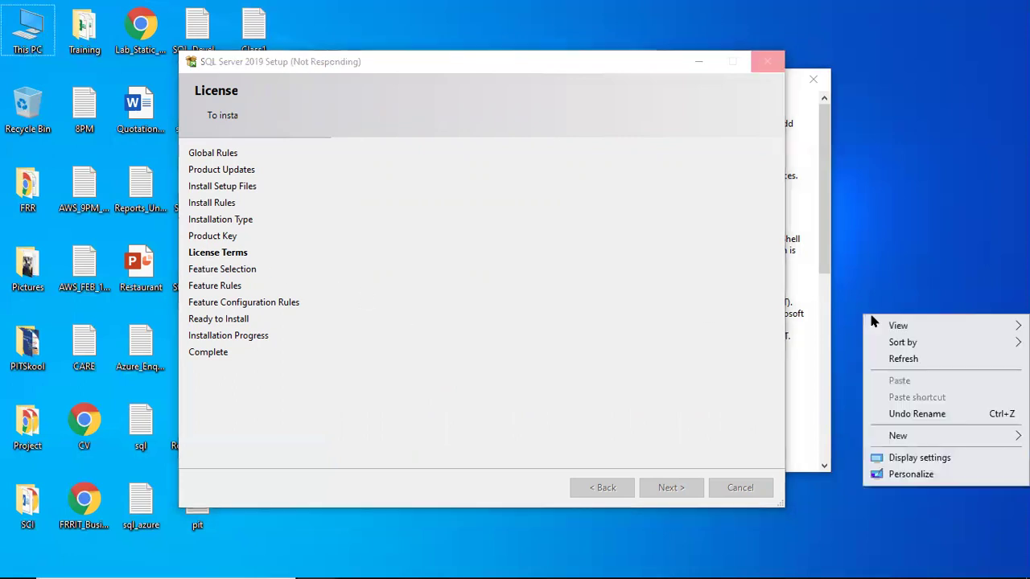
left_click(906, 362)
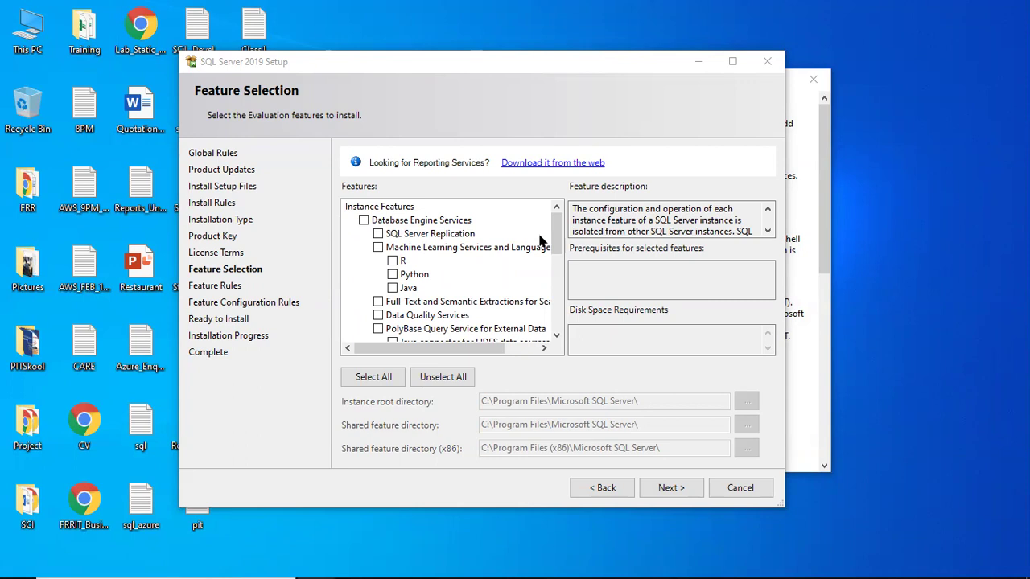
Step: Select Database Engine Services, SQL Server Replication, Full-Text and Semantic Extractions for Search, and Data Quality Services as instance features
left_click(363, 220)
left_click(400, 222)
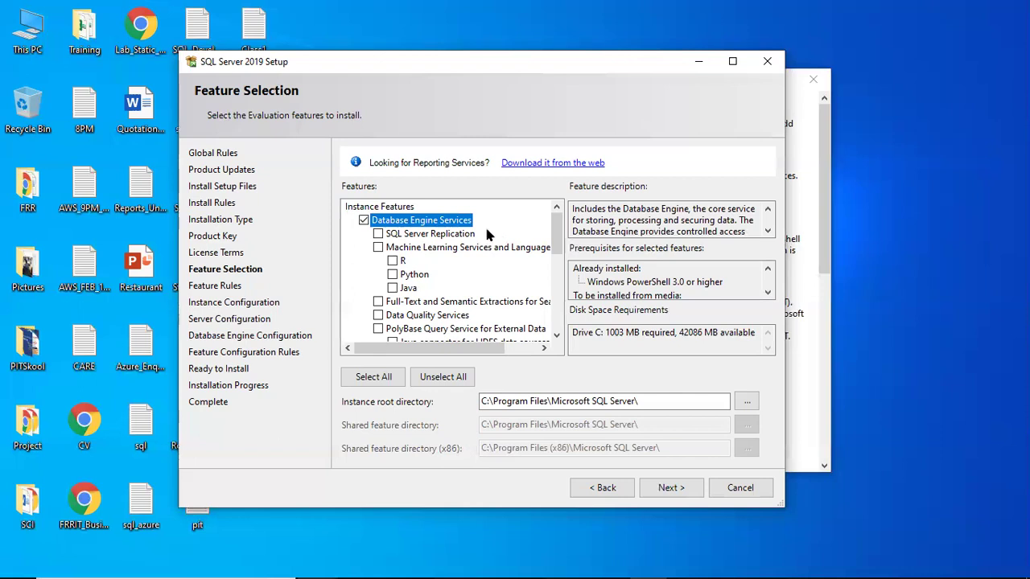
left_click(378, 234)
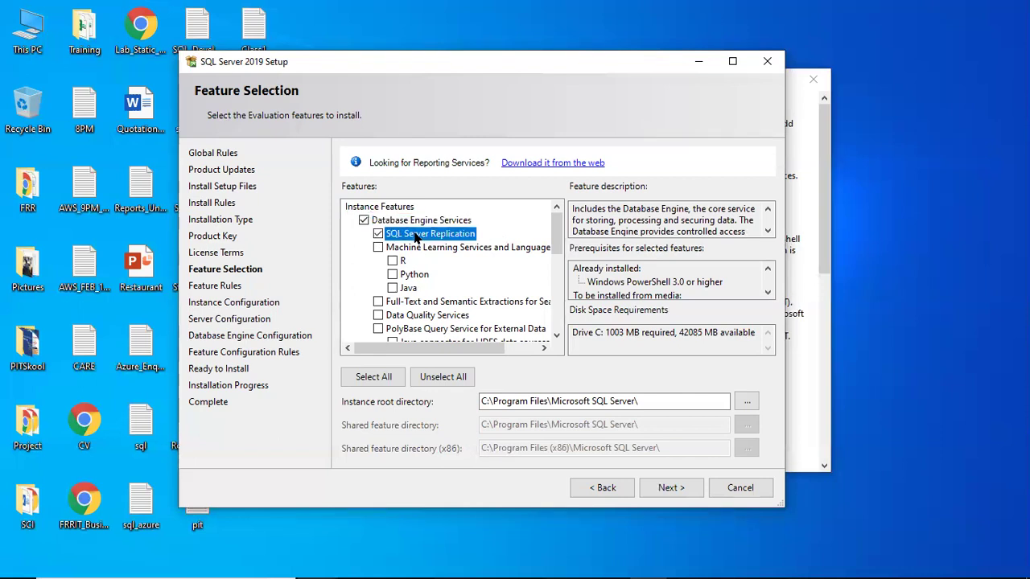
left_click(378, 302)
left_click(377, 315)
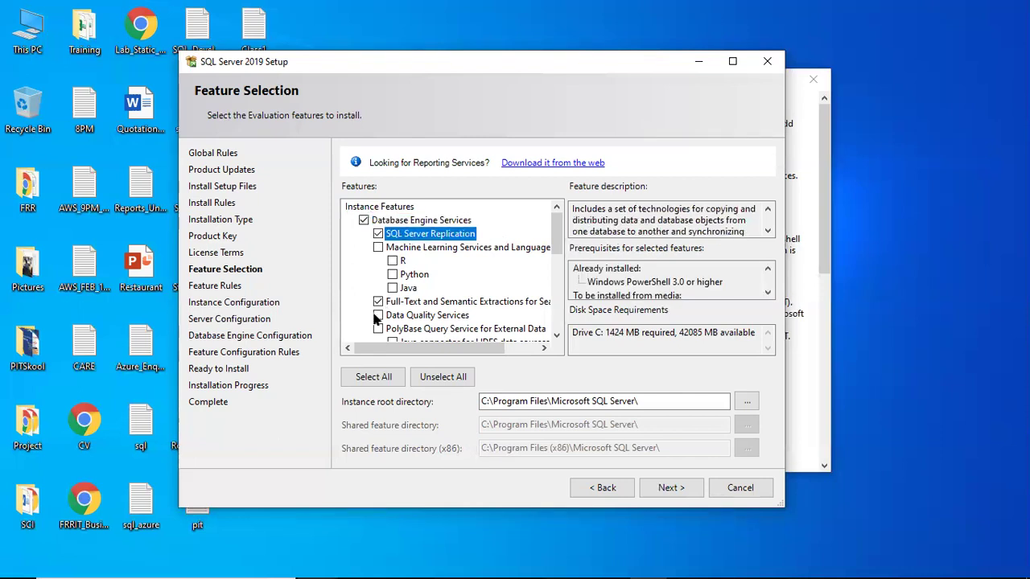
left_click(416, 305)
left_click(421, 315)
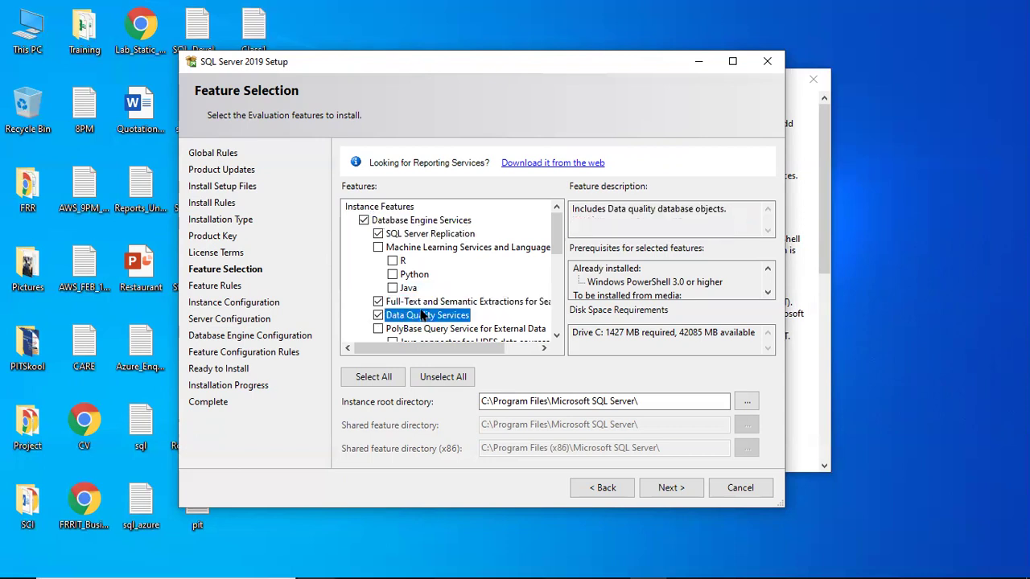
Step: Review the descriptions of the selected Database Engine, Replication, Full-Text and Data Quality features
left_click(423, 222)
left_click(427, 234)
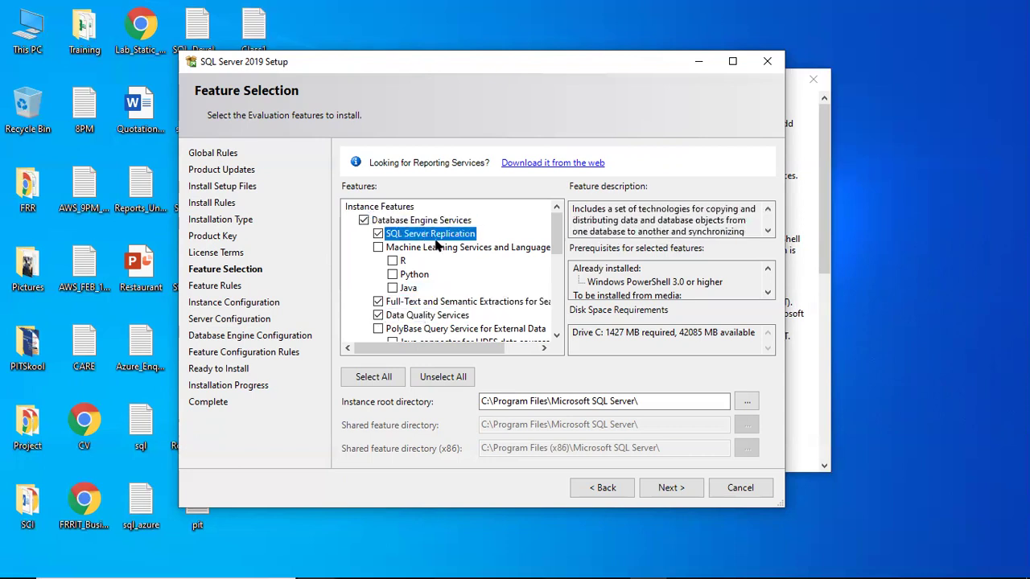
left_click(420, 304)
left_click(426, 317)
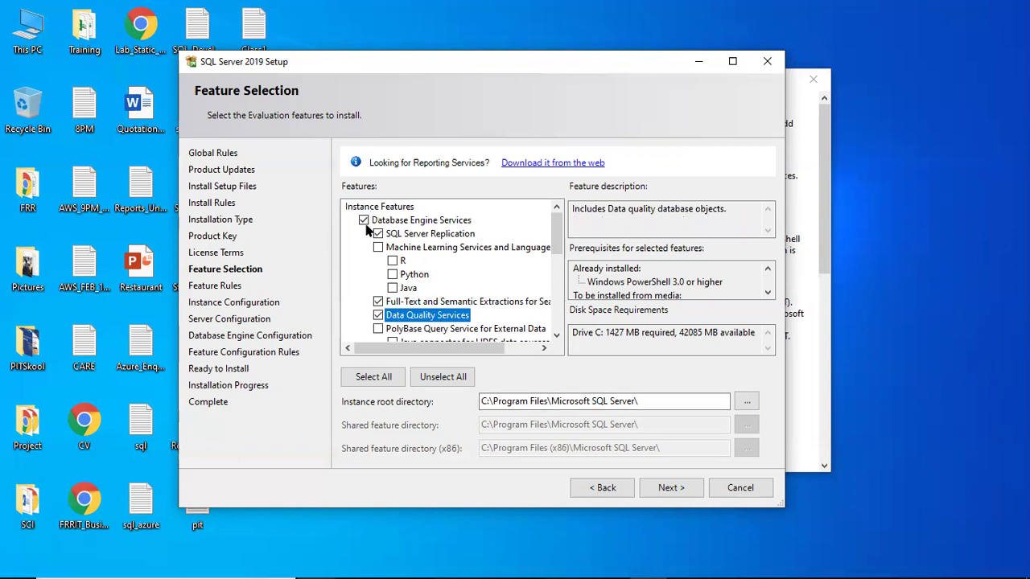
left_click(444, 223)
left_click(445, 236)
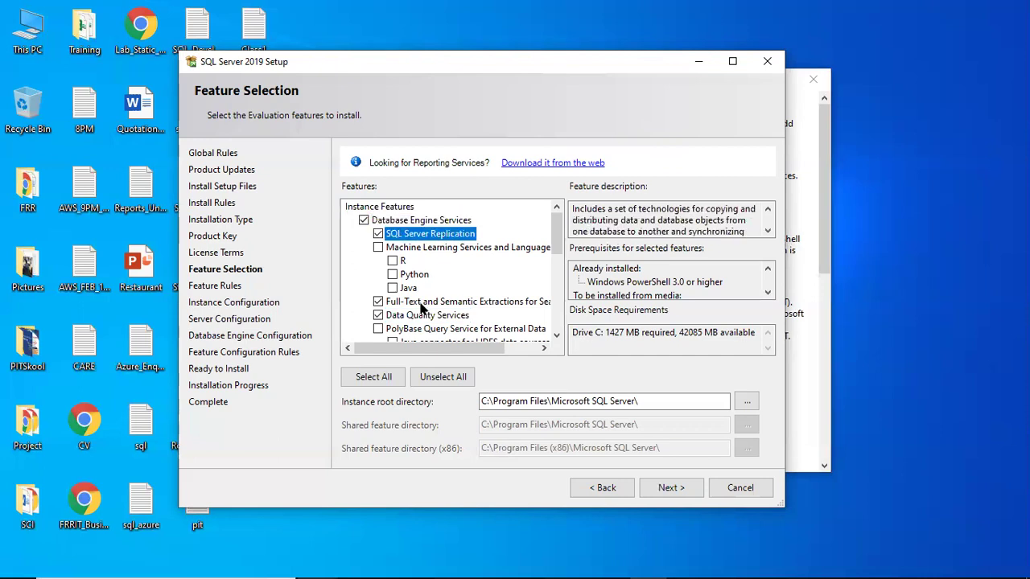
left_click(424, 306)
left_click(425, 317)
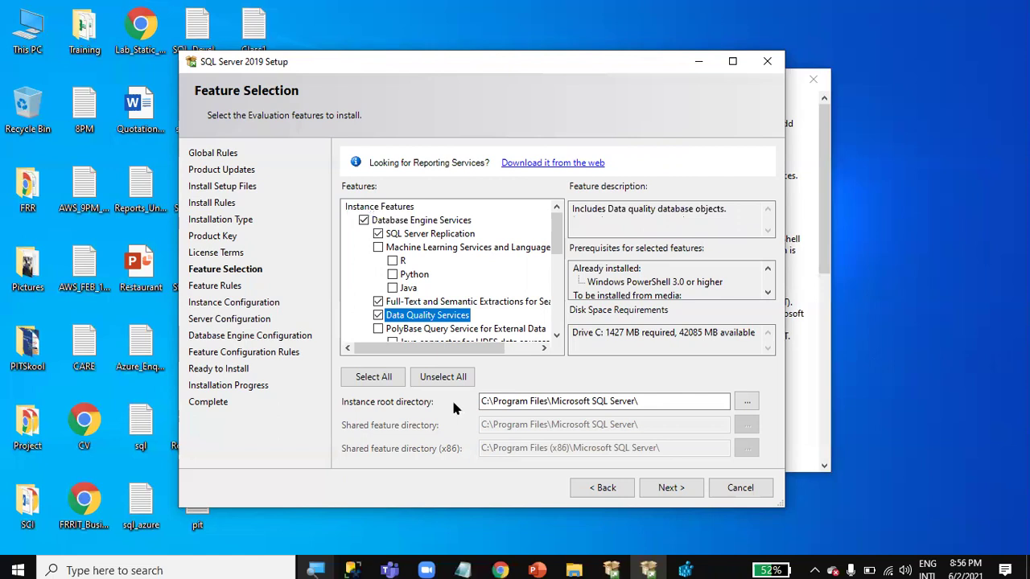
Step: Set the instance root directory to the MSSQL folder on drive D: and continue to Instance Configuration
left_click_drag(480, 401, 664, 404)
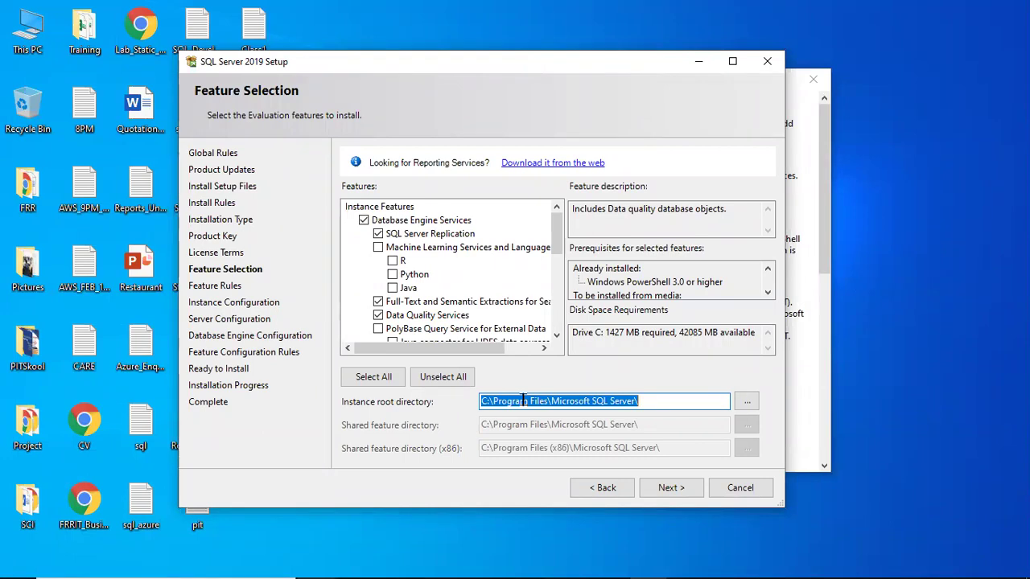
left_click(747, 401)
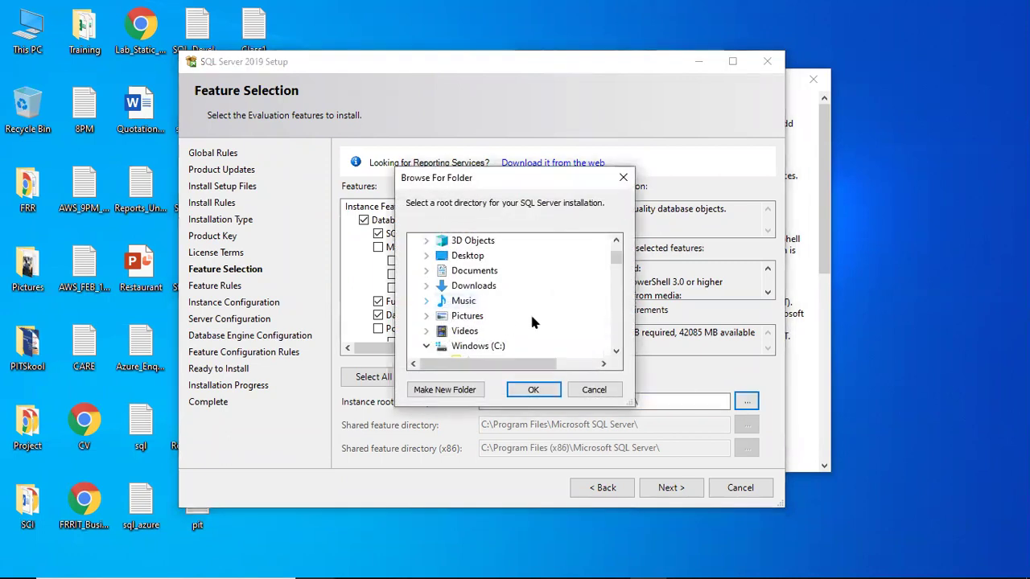
scroll(615, 351, "down", 1)
scroll(615, 350, "down", 1)
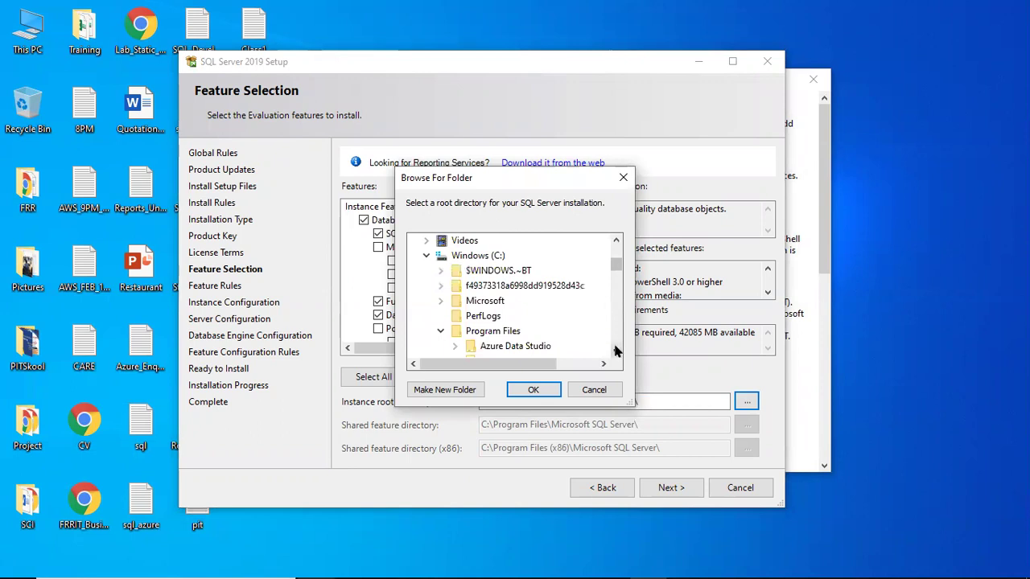
left_click(427, 255)
left_click(465, 270)
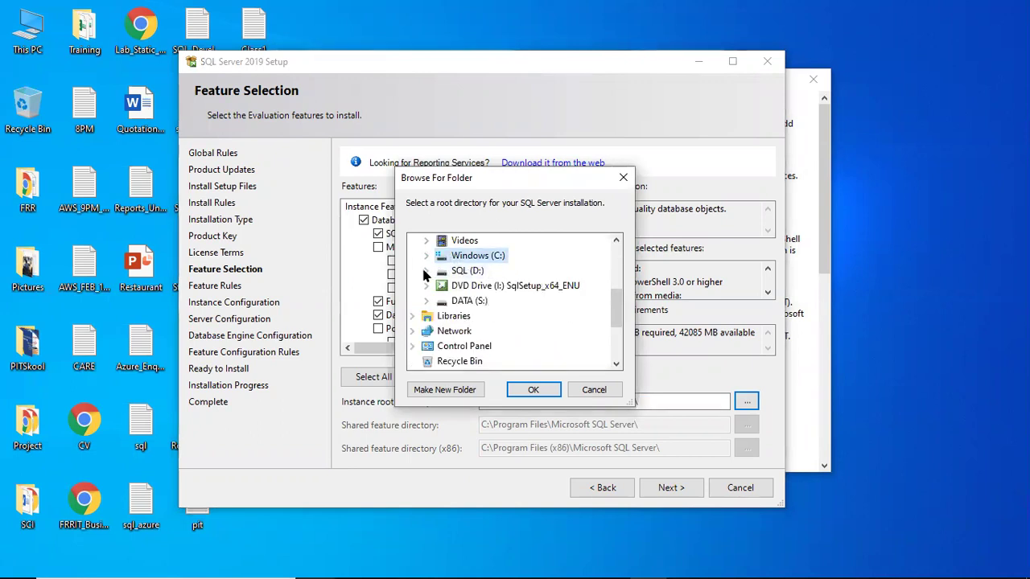
left_click(426, 270)
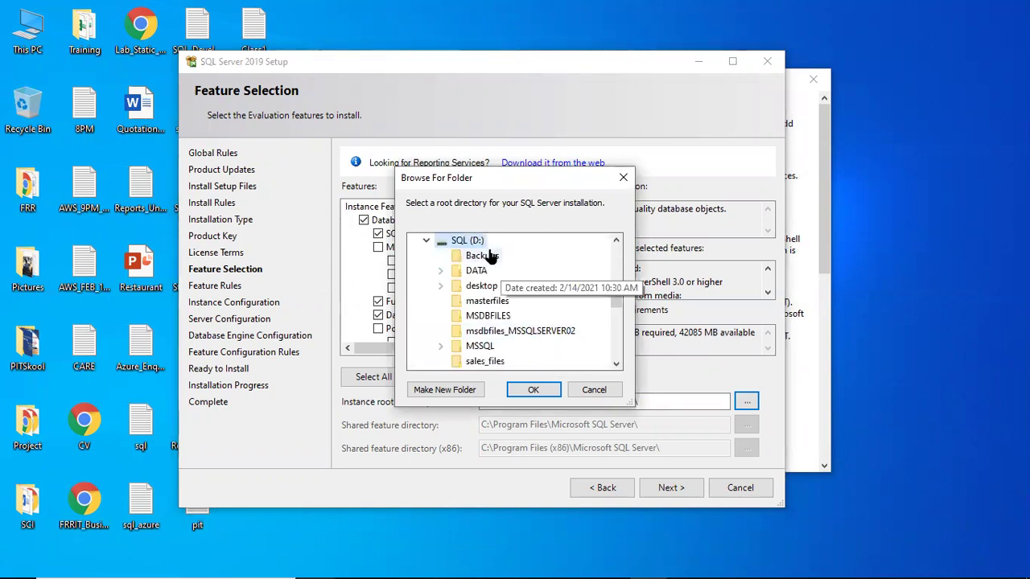
double_click(480, 347)
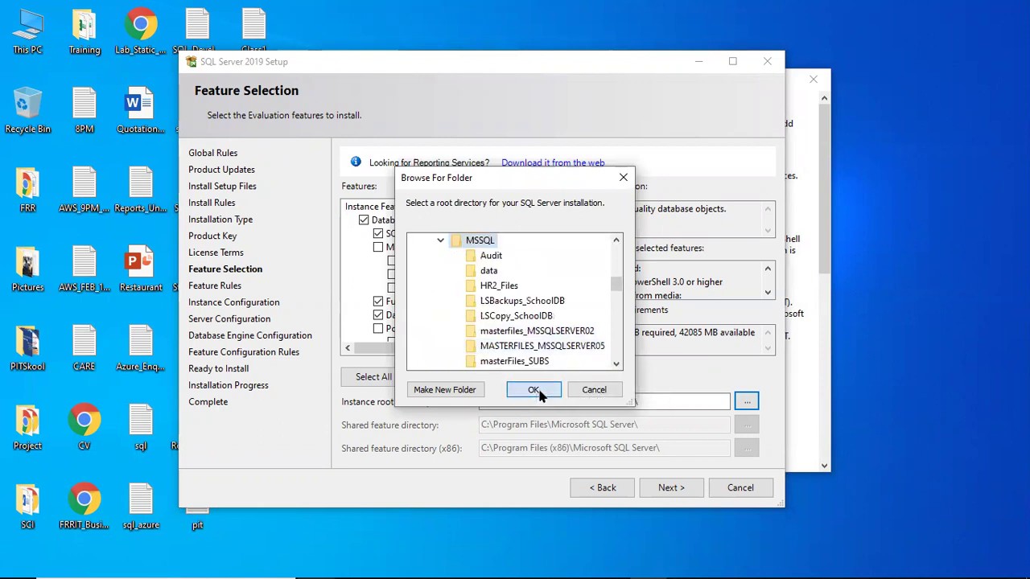
left_click(533, 389)
double_click(507, 401)
left_click(544, 405)
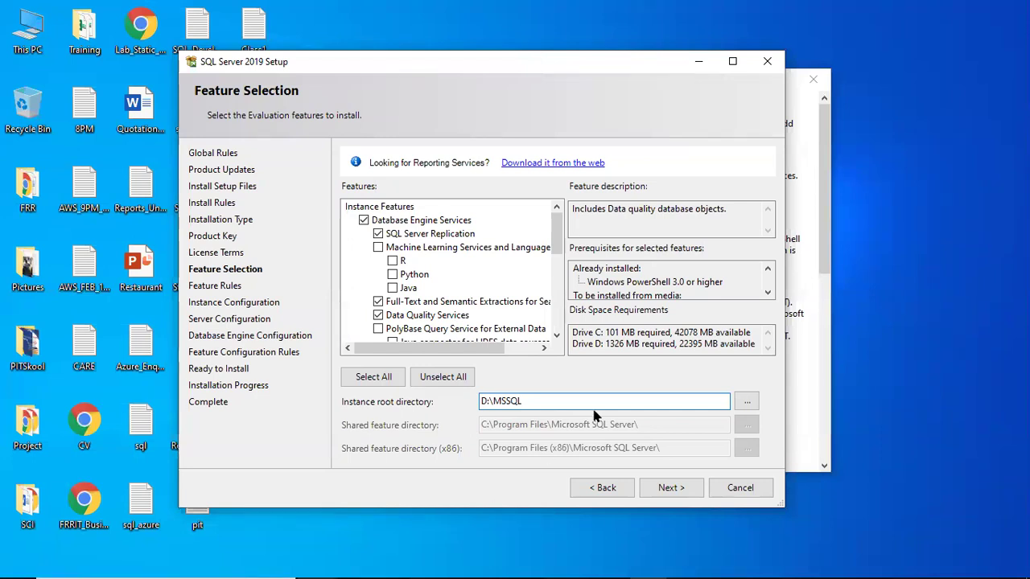
left_click(666, 488)
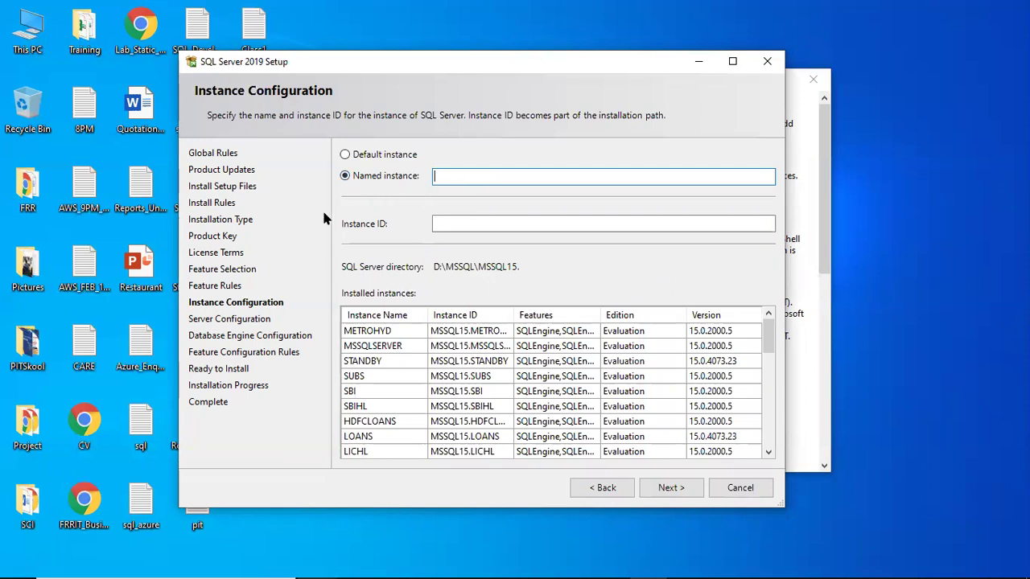
Step: Name the new named instance HSBCLOANS and check the matching Instance ID
type("HSBCLOANS")
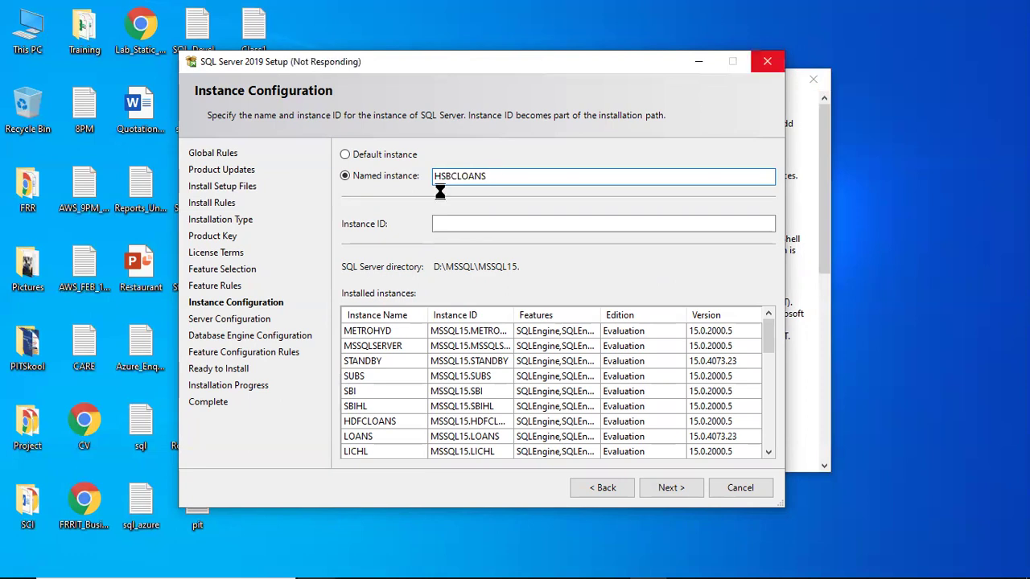
left_click(501, 173)
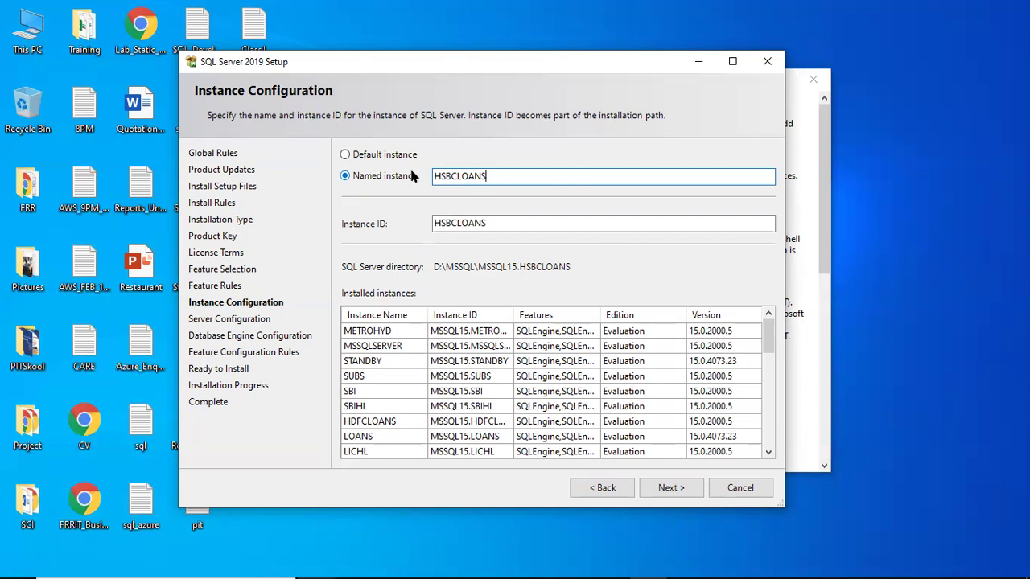
double_click(470, 175)
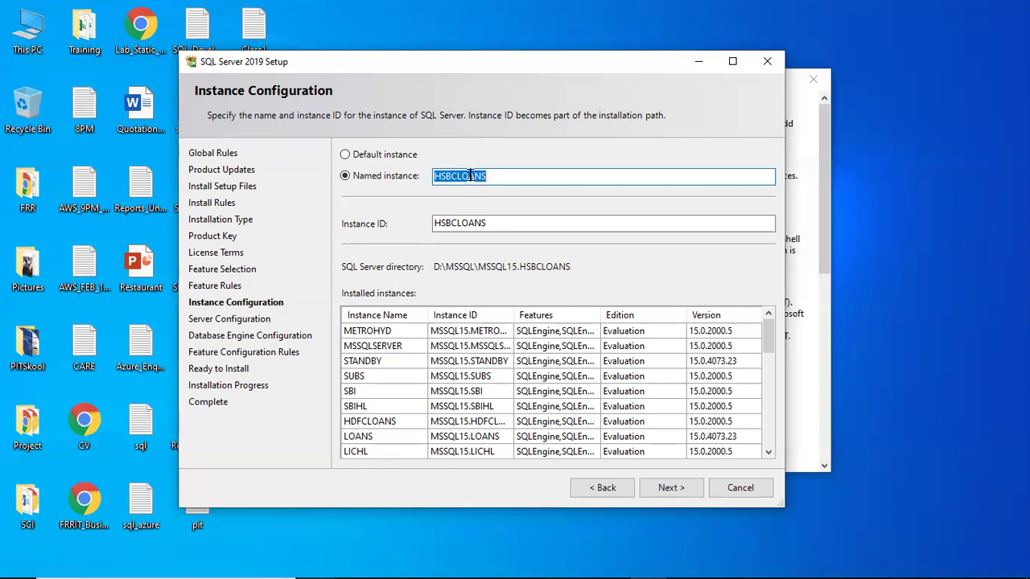
left_click(471, 175)
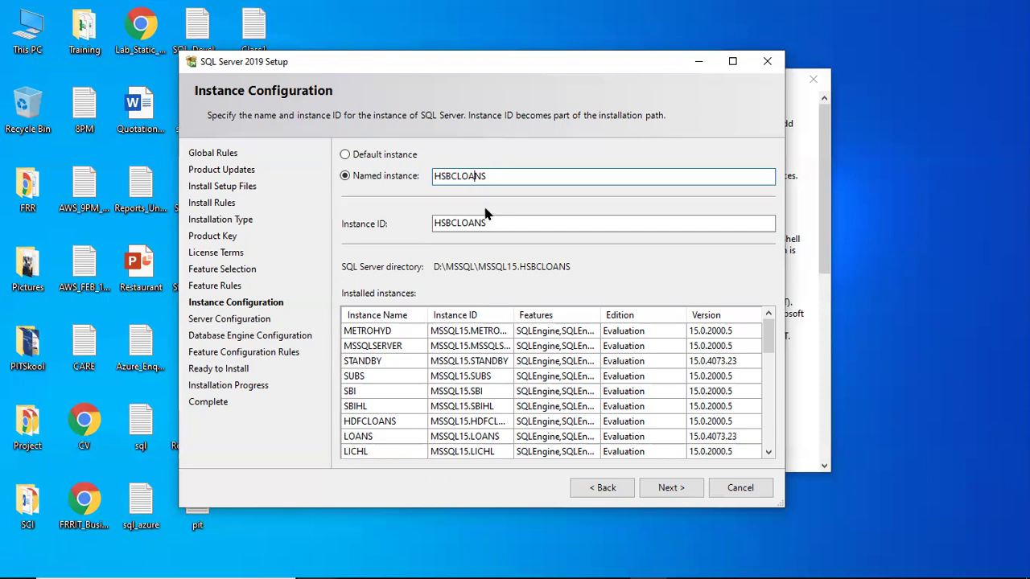
left_click(483, 222)
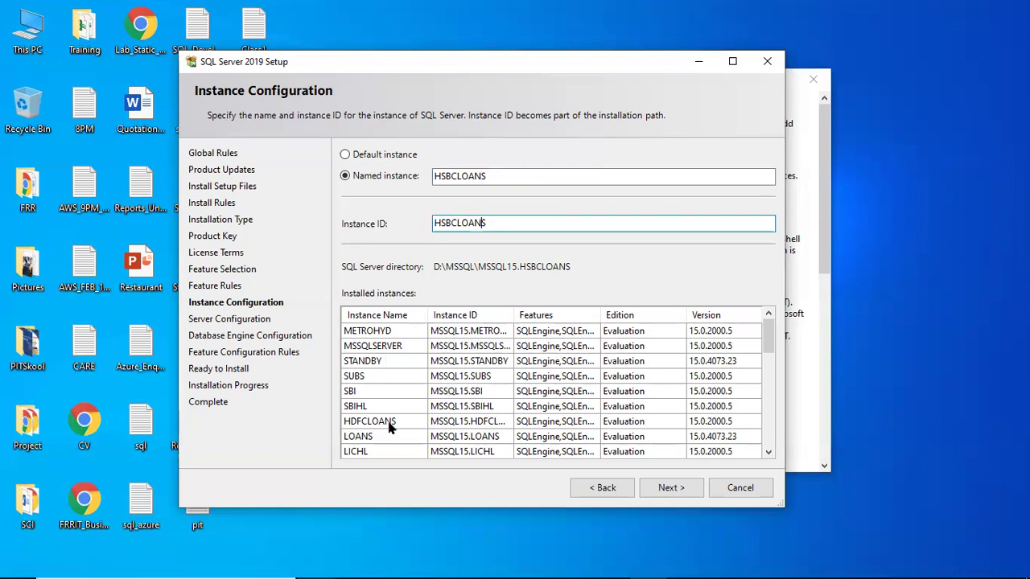
Step: Look through the installed instances list and continue to Server Configuration, refreshing the desktop during the wait
scroll(388, 427, "down", 4)
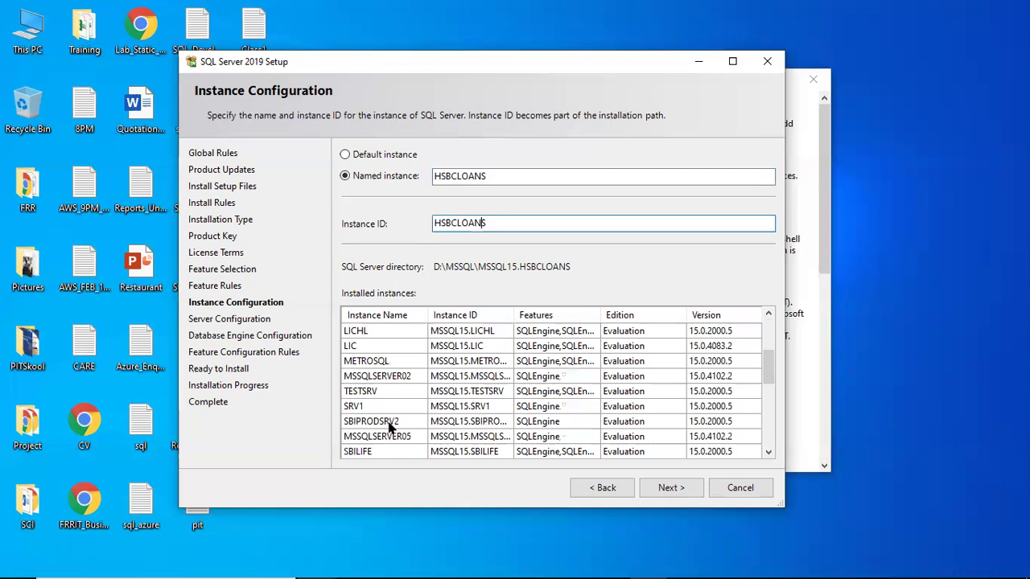
scroll(388, 426, "down", 3)
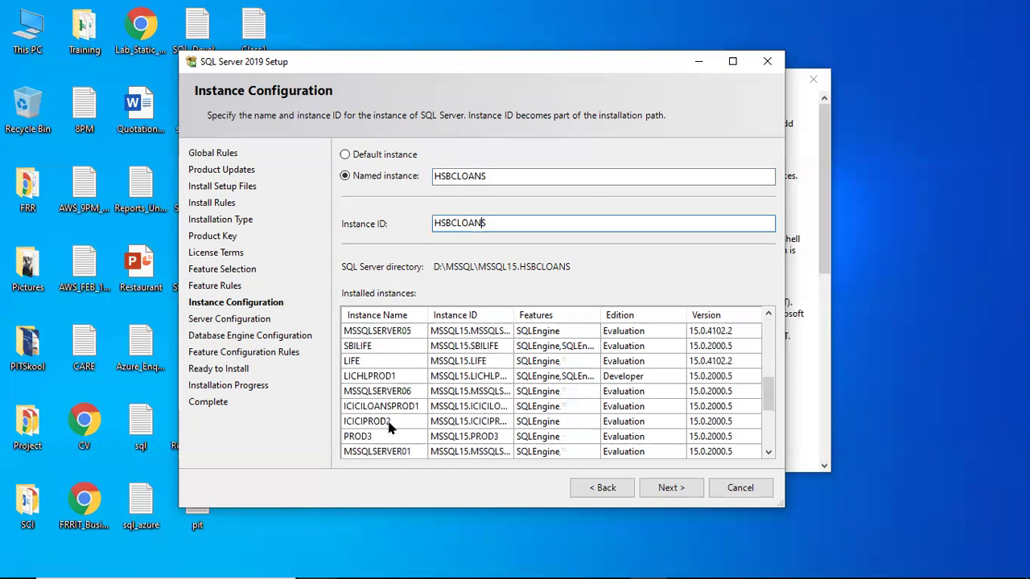
scroll(389, 426, "down", 3)
scroll(388, 426, "down", 1)
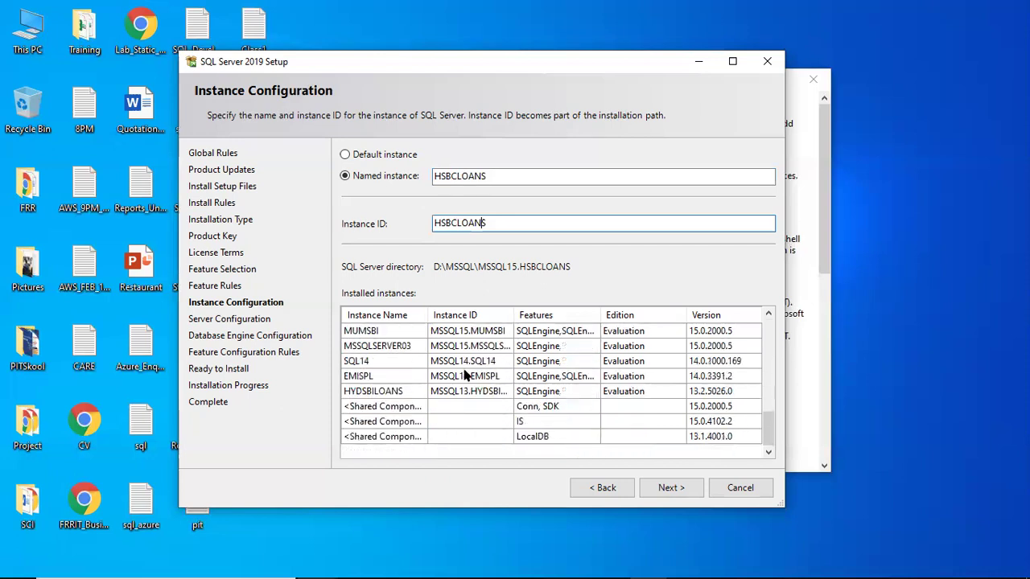
left_click(661, 487)
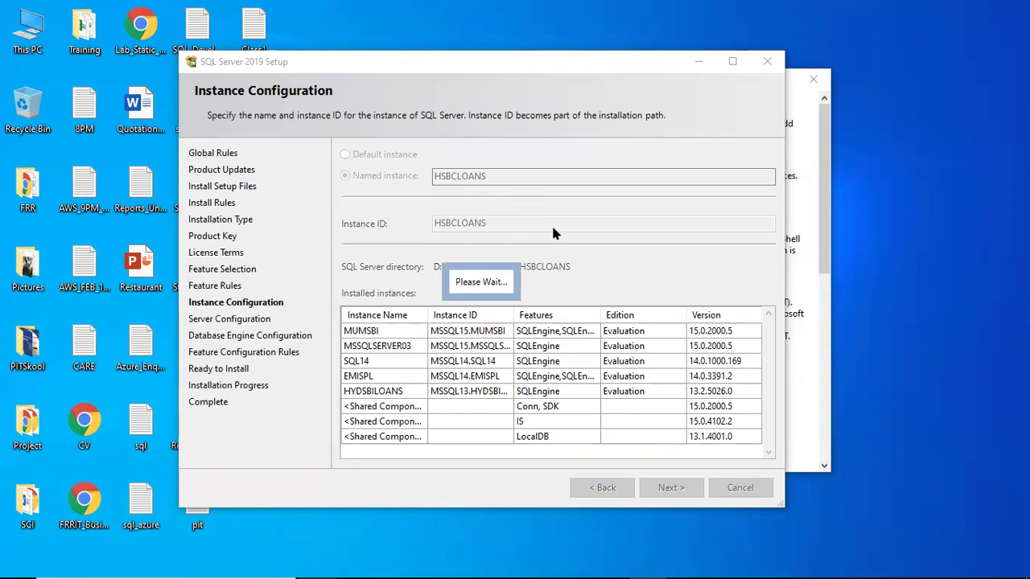
right_click(864, 232)
left_click(905, 277)
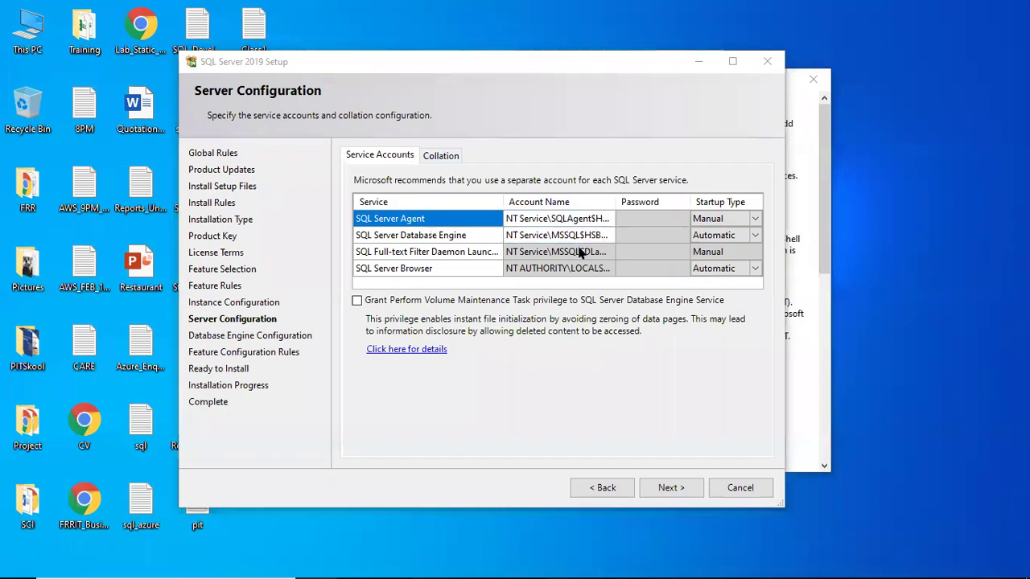
Step: Widen the Account Name column and check the account choices for SQL Server Agent and the Database Engine without changing them
left_click_drag(613, 198, 669, 201)
left_click(644, 219)
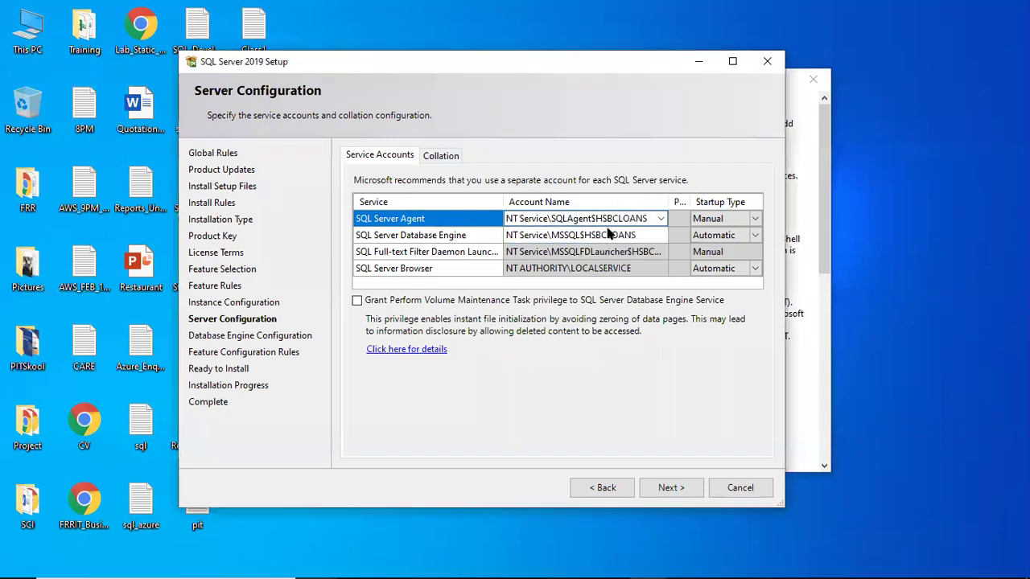
left_click(660, 222)
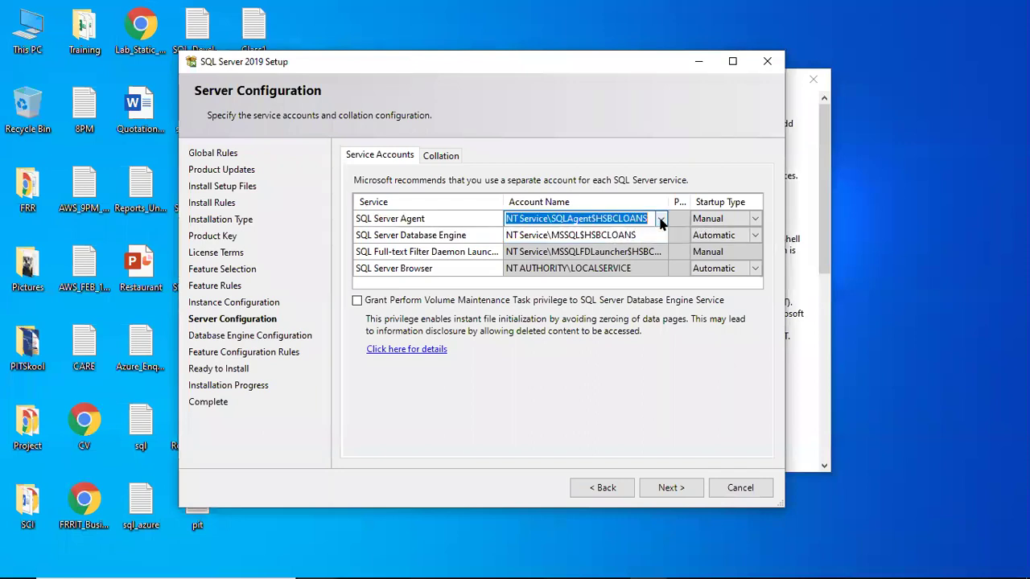
left_click(660, 220)
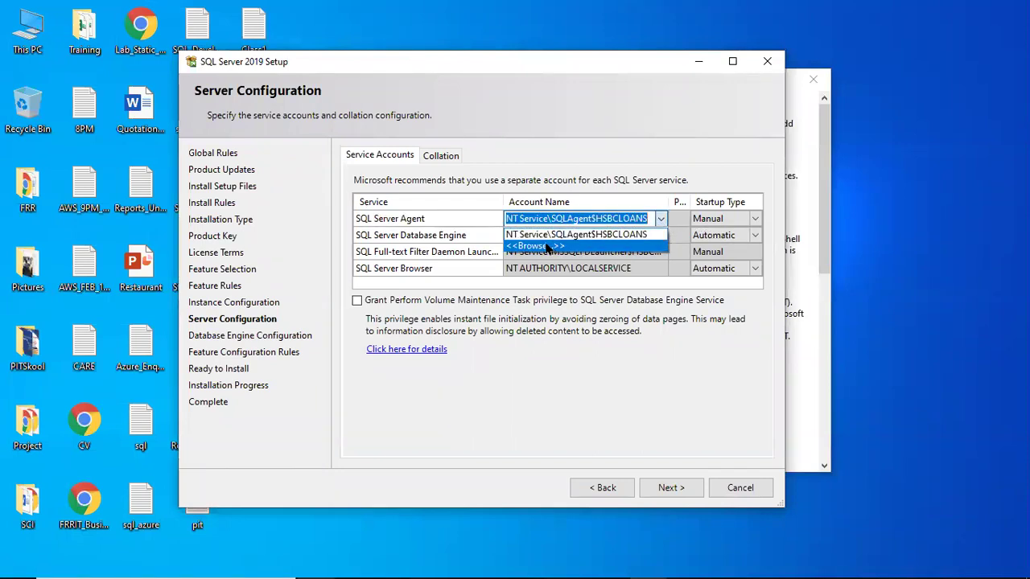
left_click(540, 366)
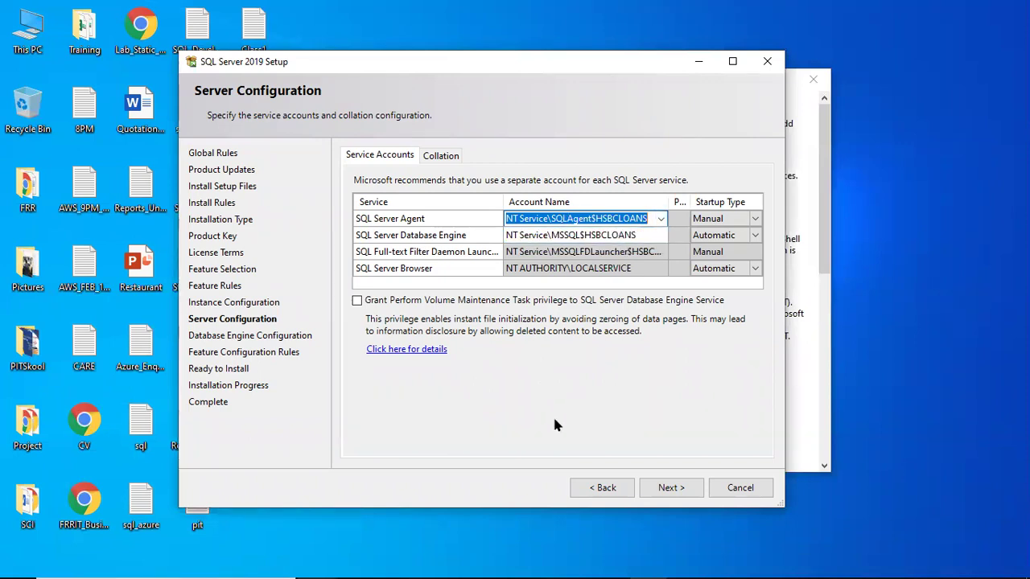
left_click(609, 240)
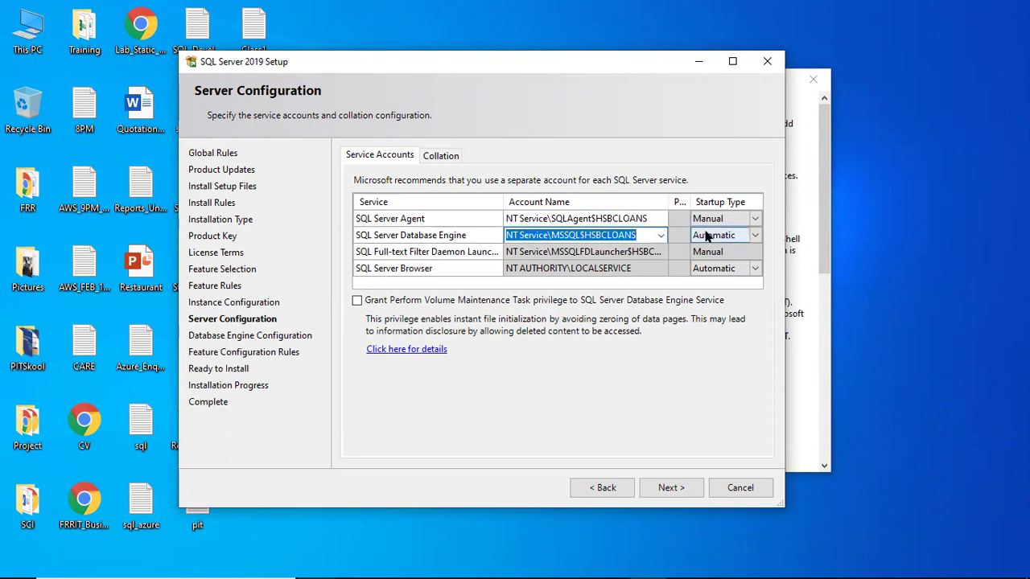
Step: Set SQL Server Agent's startup type to Automatic, grant the Database Engine the Perform Volume Maintenance Task privilege, and continue to Database Engine Configuration
left_click(759, 217)
left_click(760, 218)
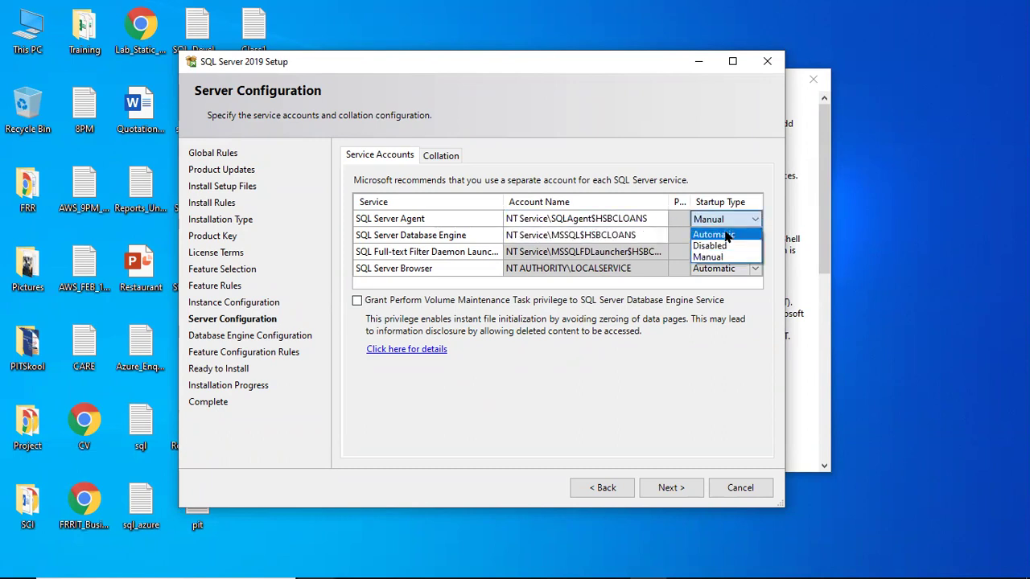
left_click(732, 233)
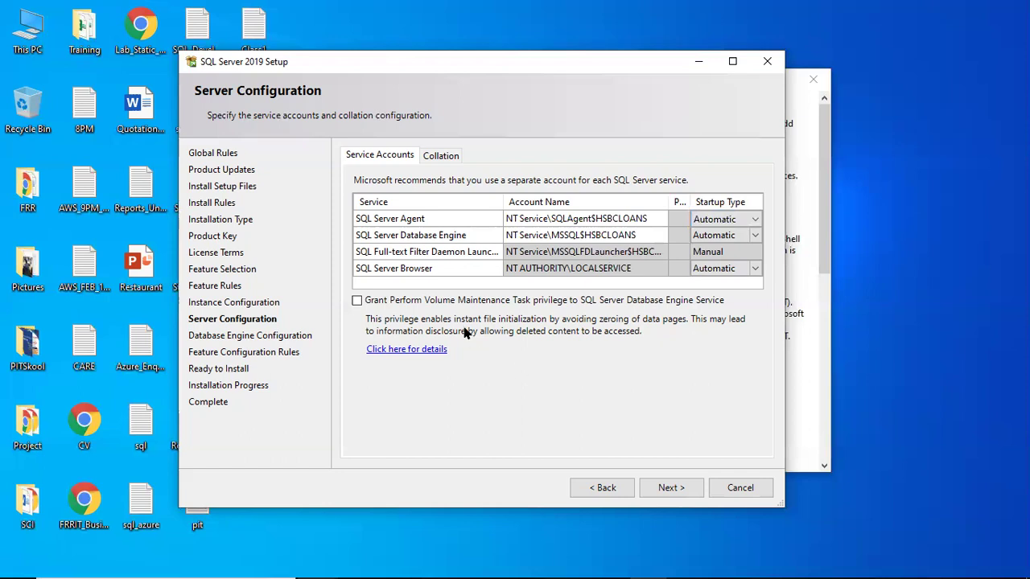
left_click(357, 300)
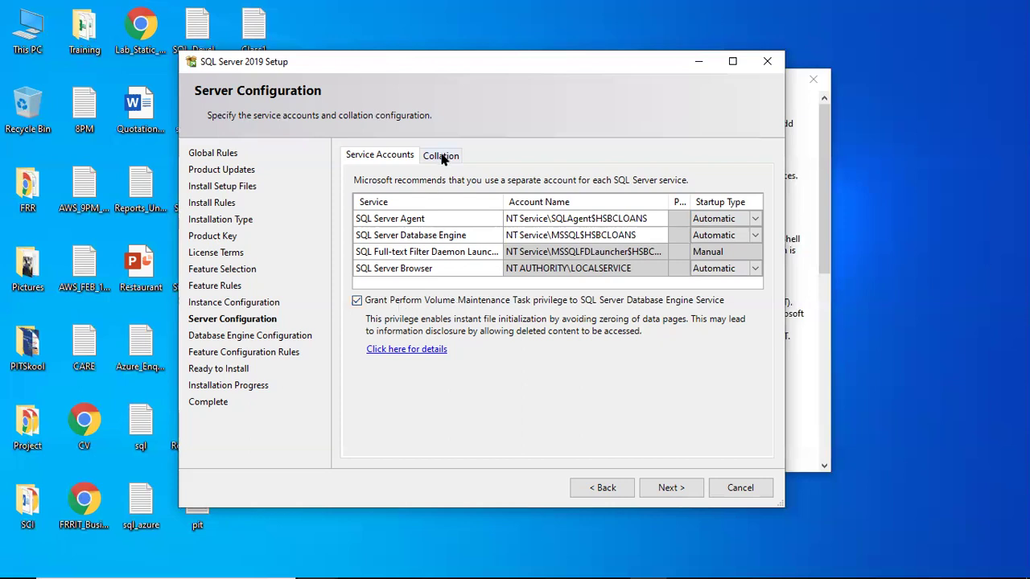
left_click(664, 487)
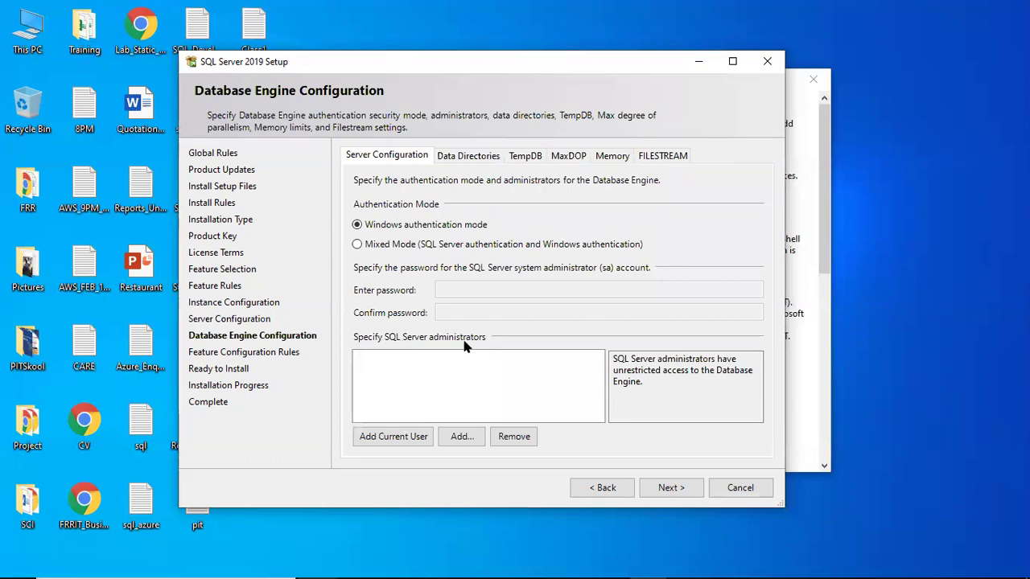
Step: Add the current user as a SQL Server administrator and compare the authentication modes, leaving Windows authentication mode selected
left_click(395, 438)
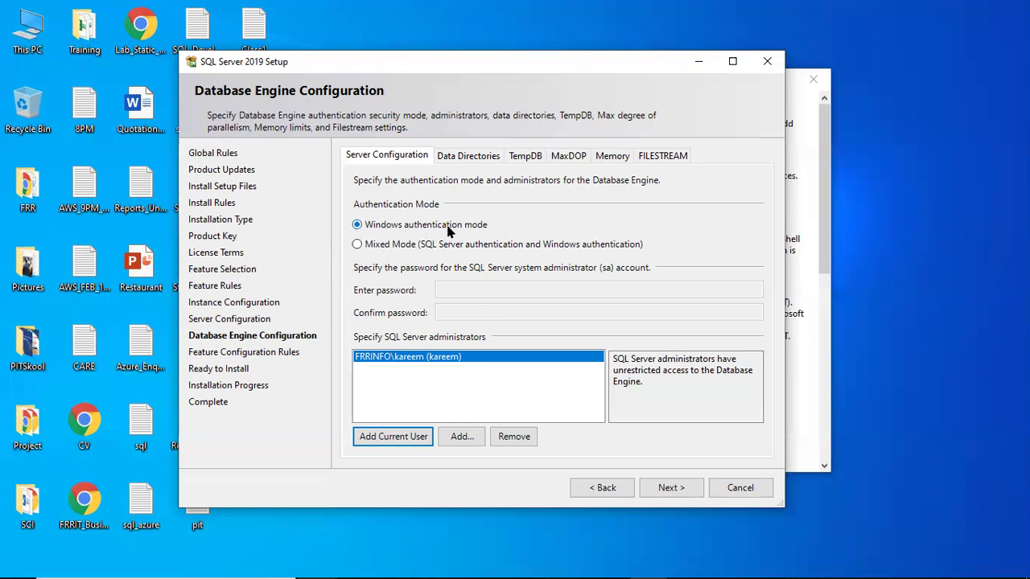
left_click(391, 245)
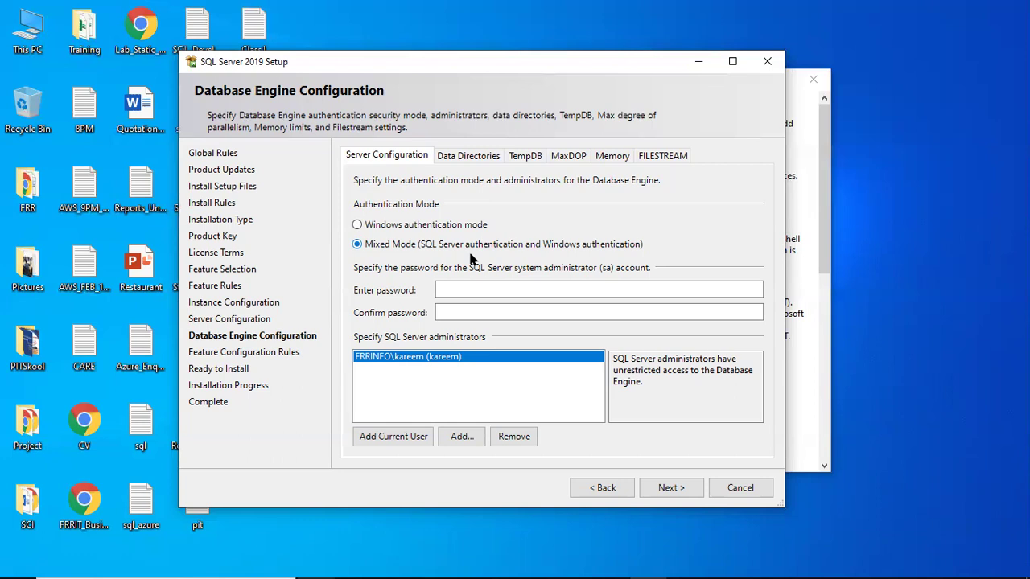
left_click(420, 226)
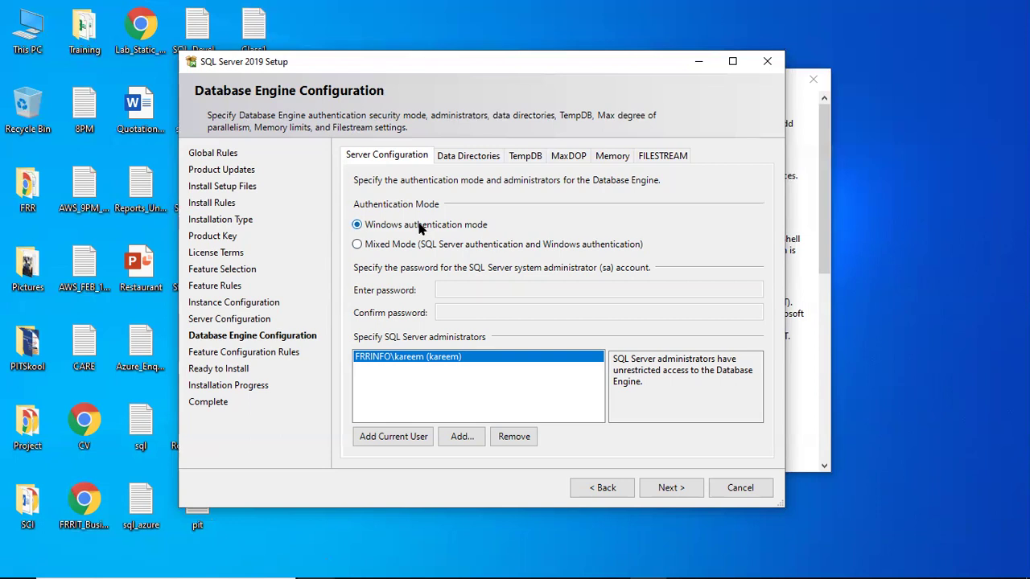
left_click(429, 247)
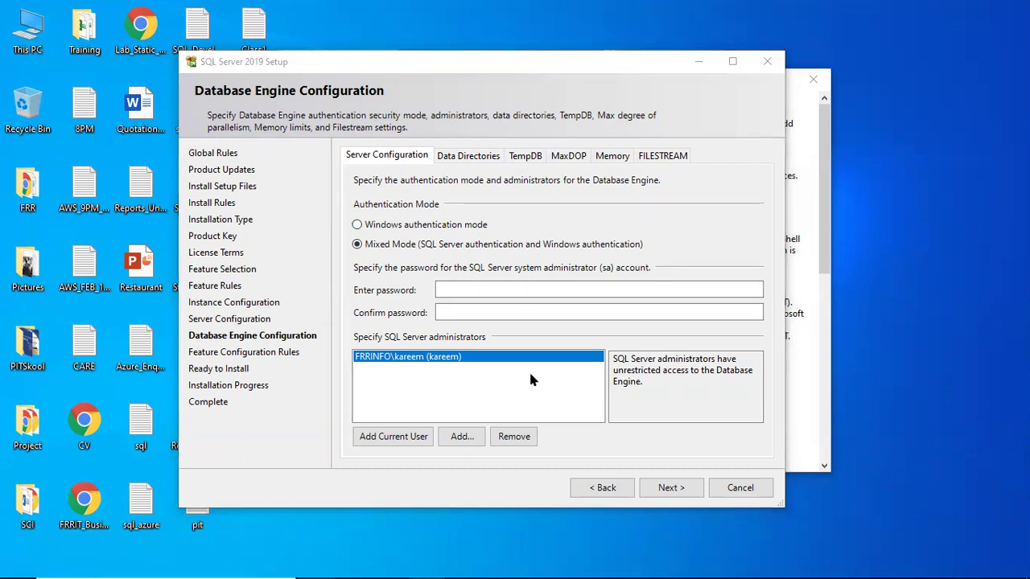
left_click(383, 229)
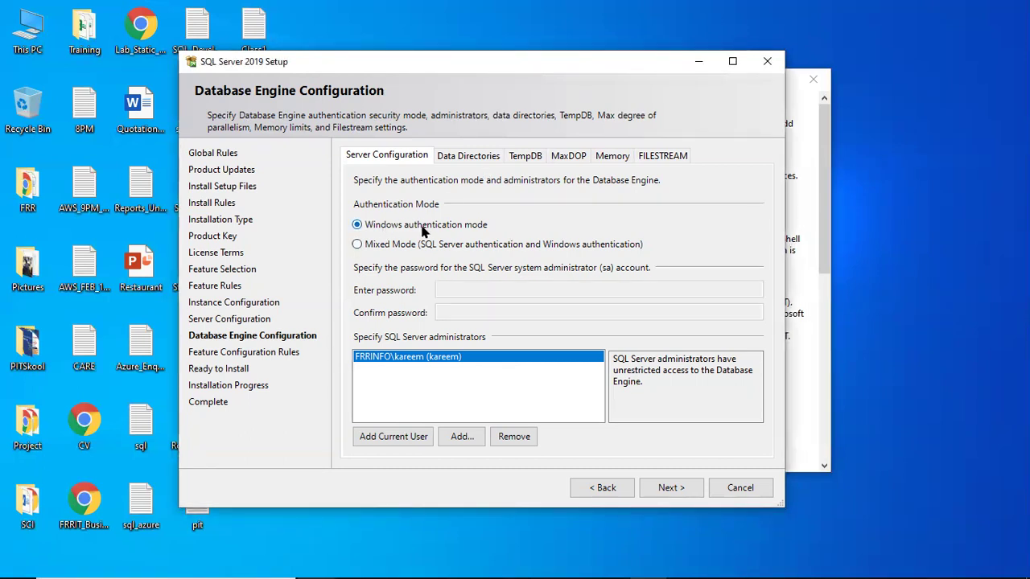
Step: Look through the data directories and TempDB settings, and check the CPU's logical processor count in Task Manager
left_click(482, 158)
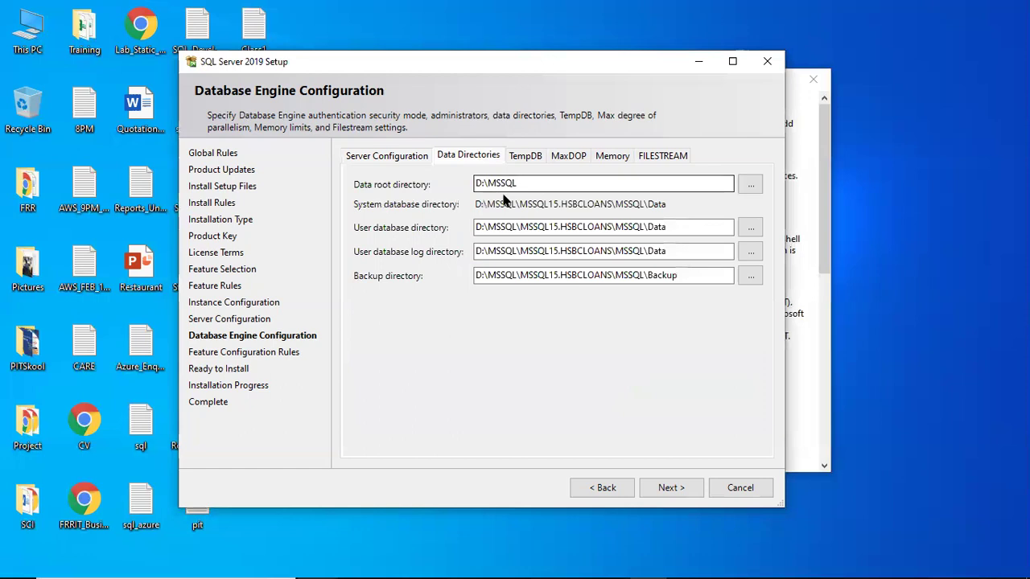
left_click(523, 157)
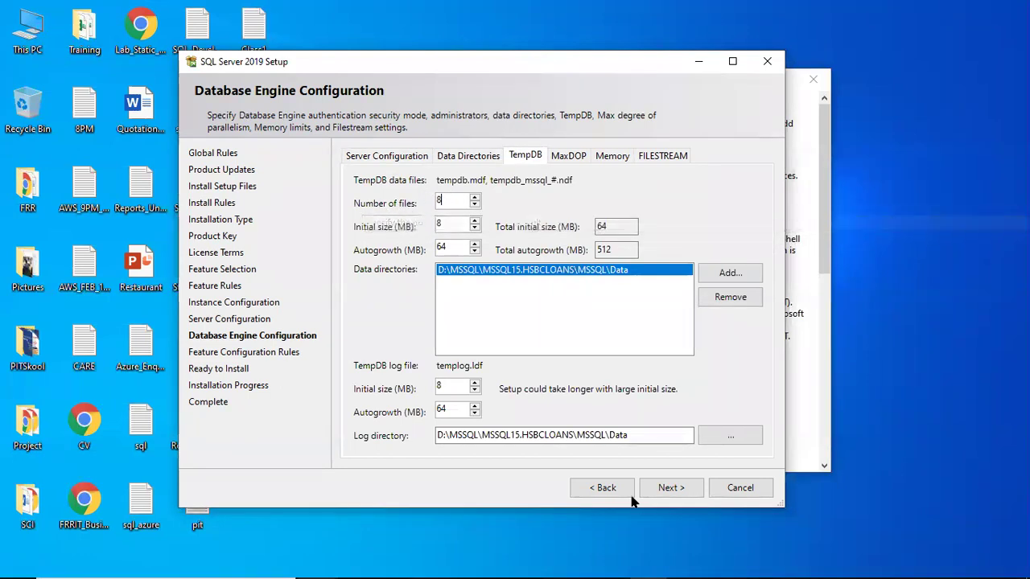
key("super")
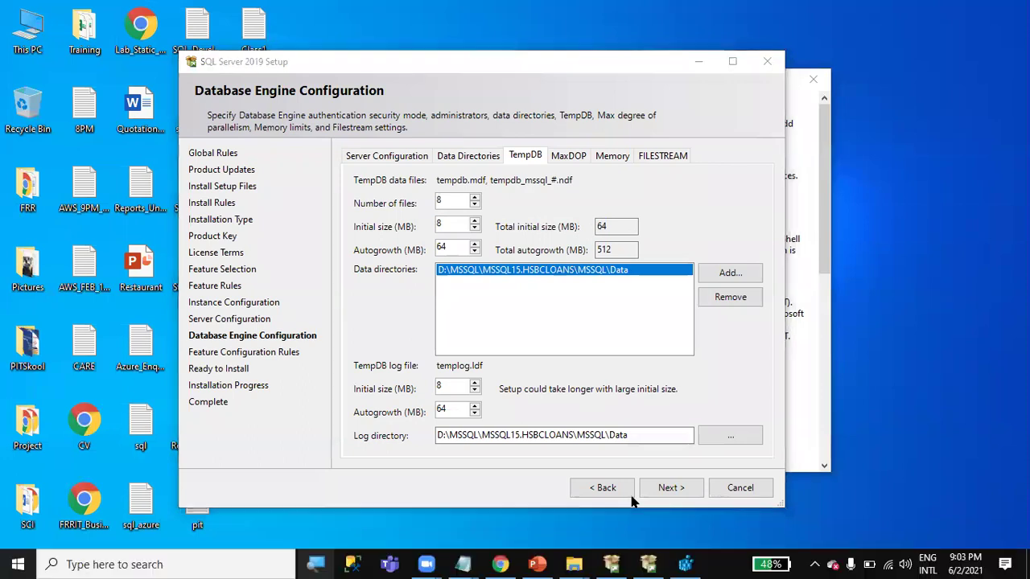
right_click(761, 562)
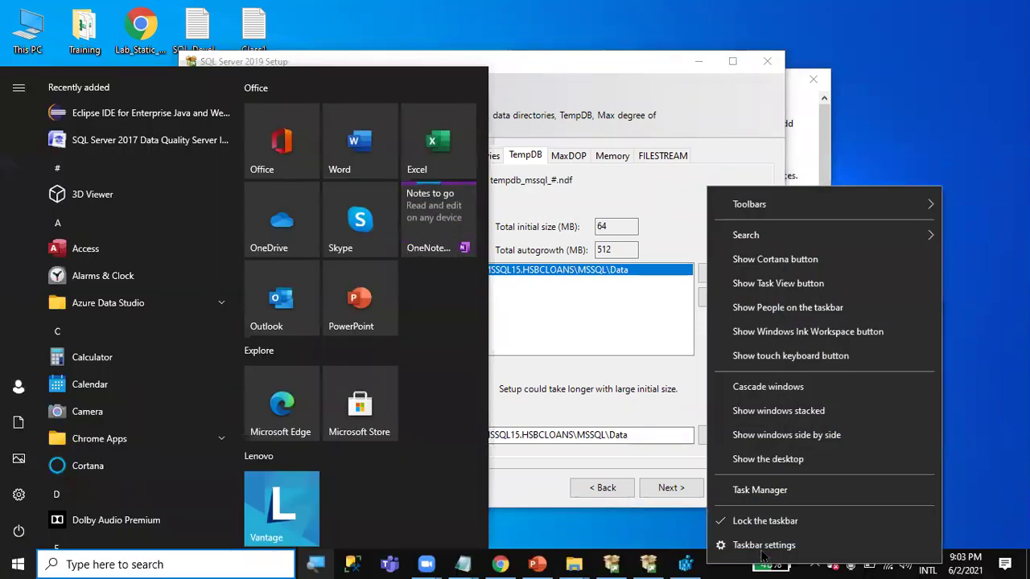
left_click(784, 489)
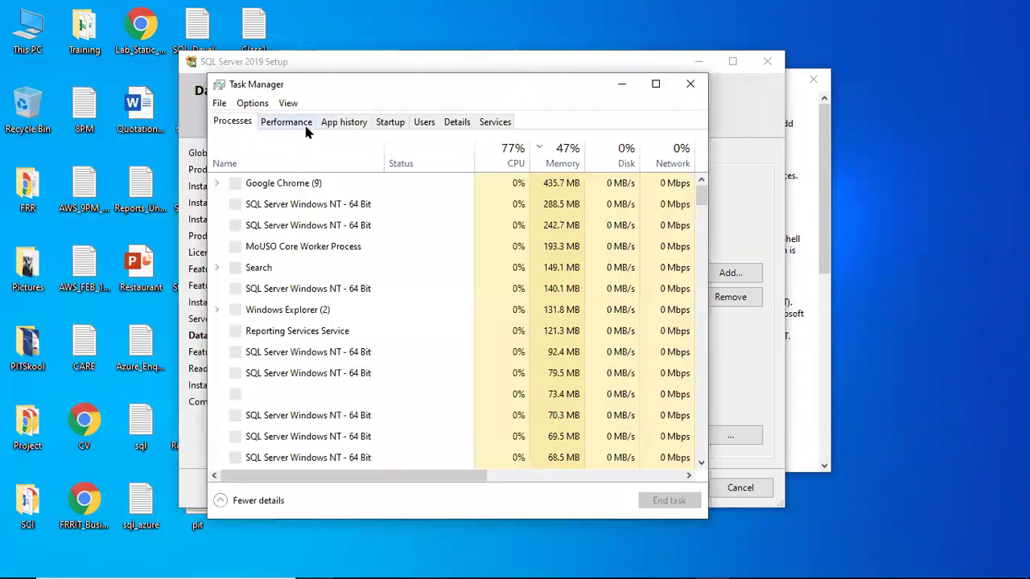
left_click(304, 126)
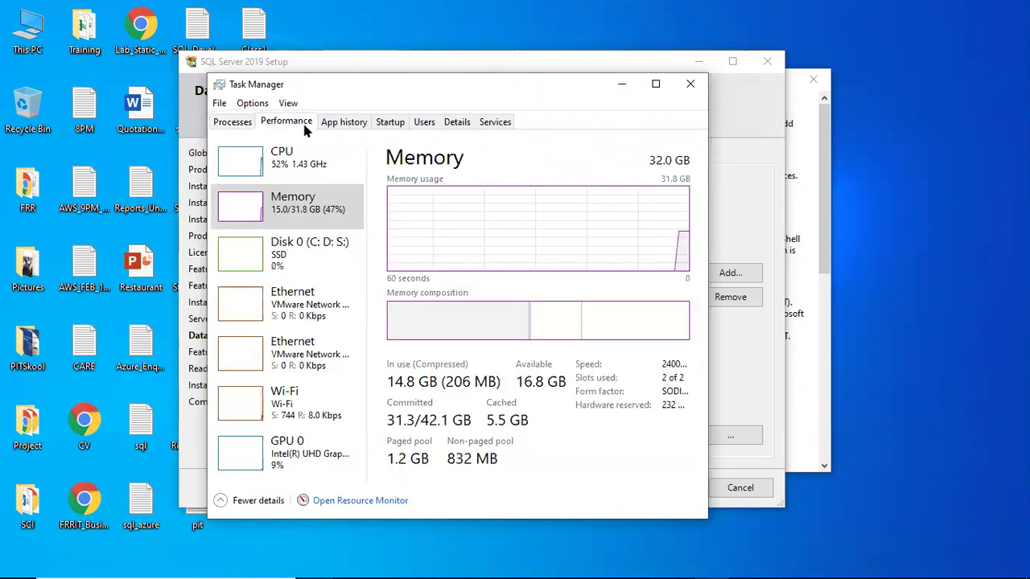
left_click(290, 159)
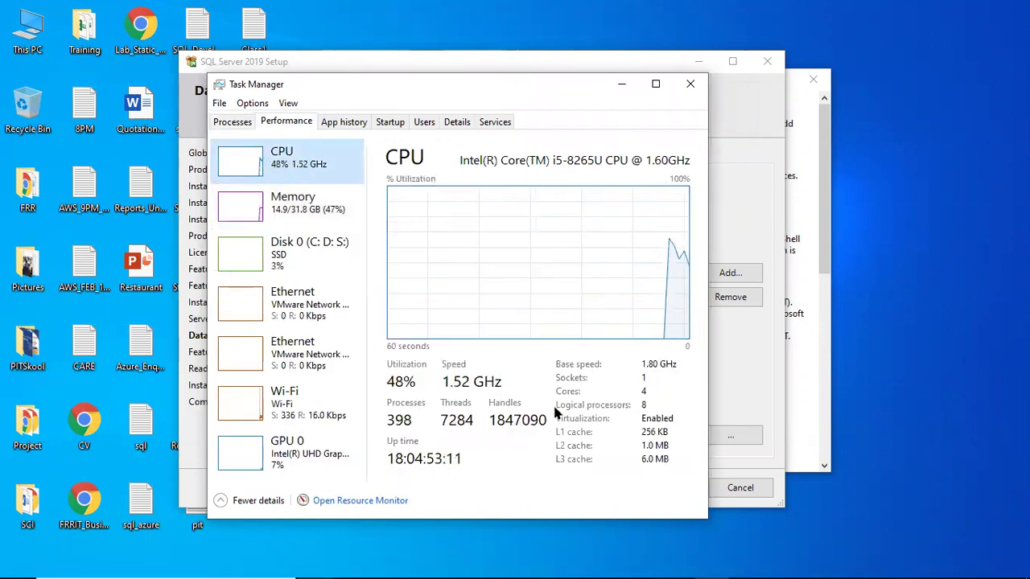
left_click(705, 83)
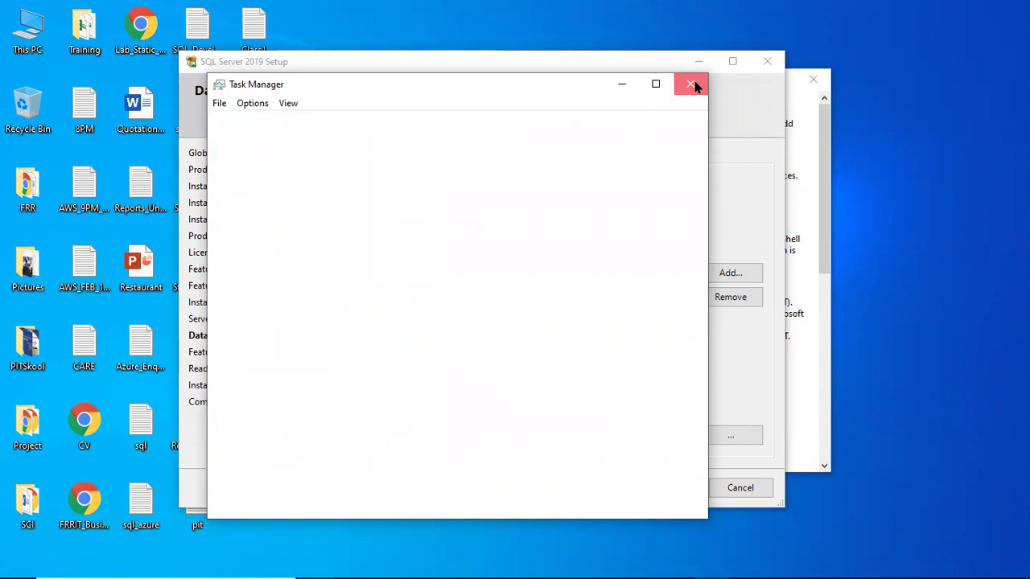
Step: Examine TempDB's number of files, initial sizes and autogrowth, and check the maximum degree of parallelism setting
left_click(445, 202)
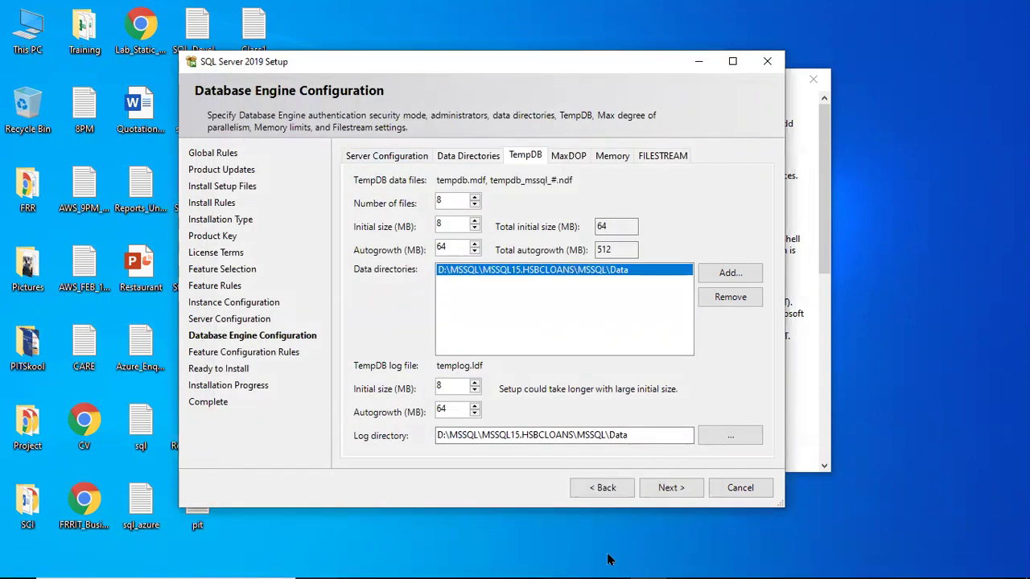
left_click(451, 248)
left_click(450, 226)
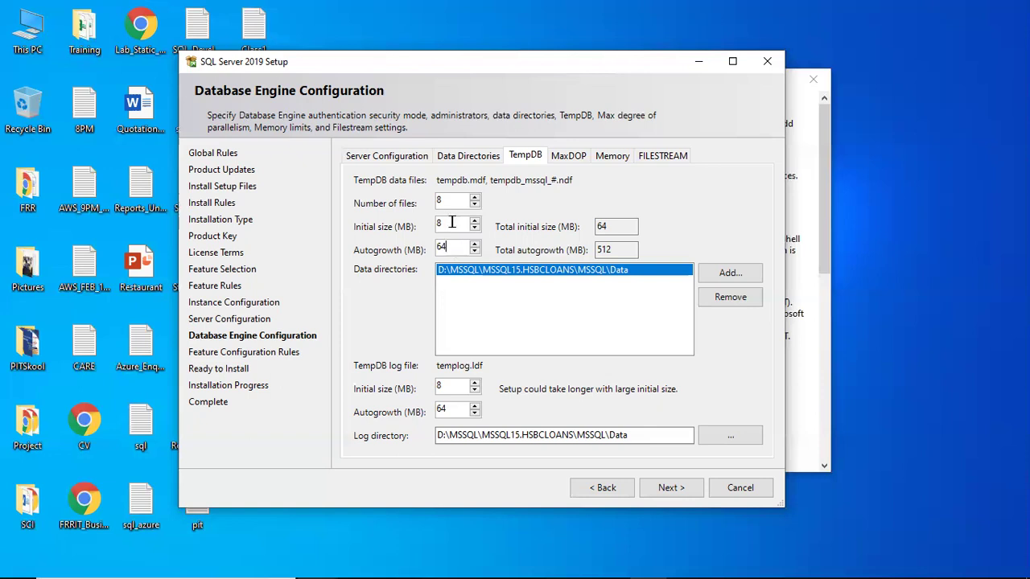
left_click(451, 246)
double_click(453, 392)
left_click(459, 202)
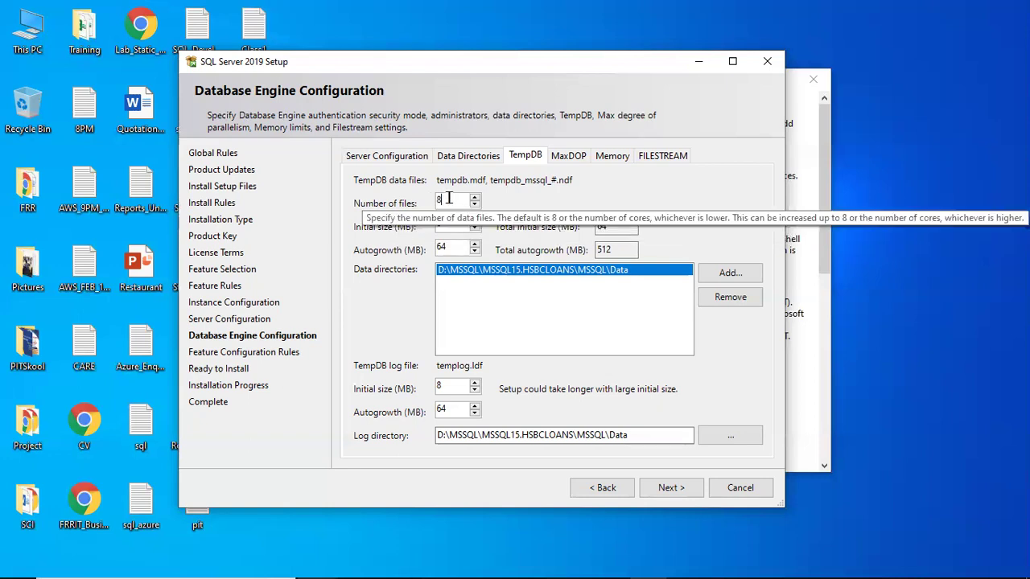
left_click(563, 158)
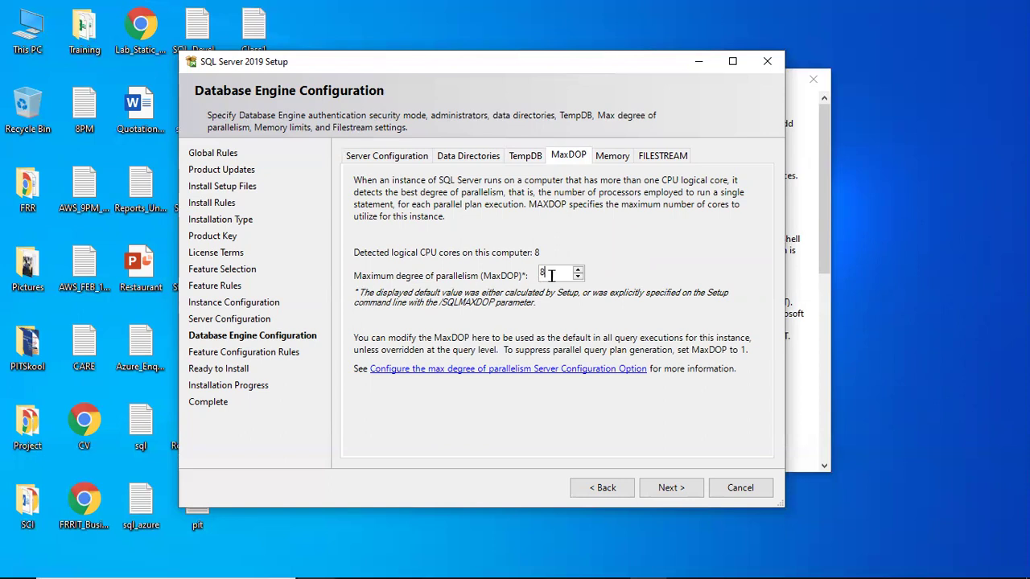
Step: Choose the Recommended server memory option and check the computer's total memory in Task Manager
left_click(611, 157)
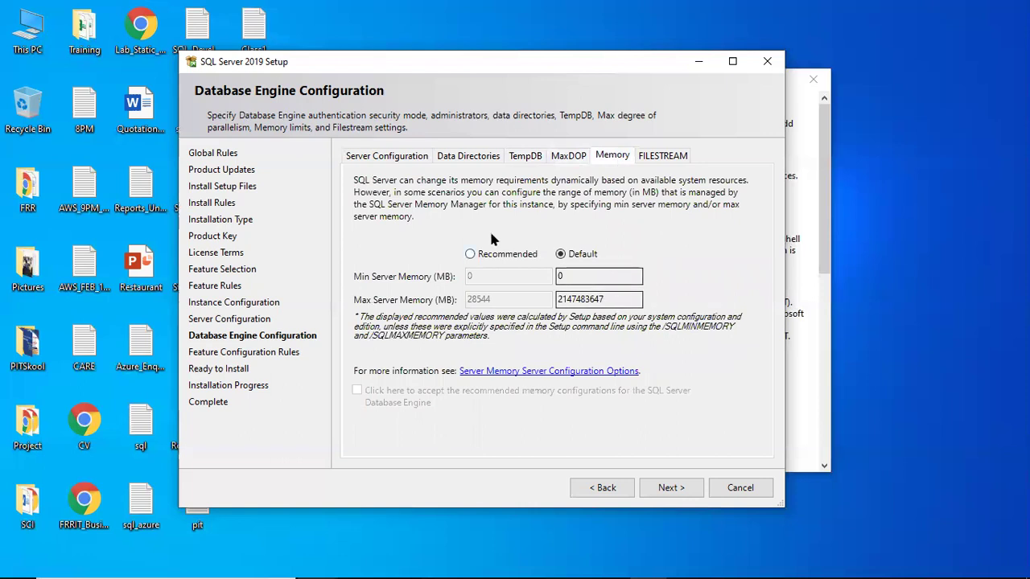
left_click(485, 260)
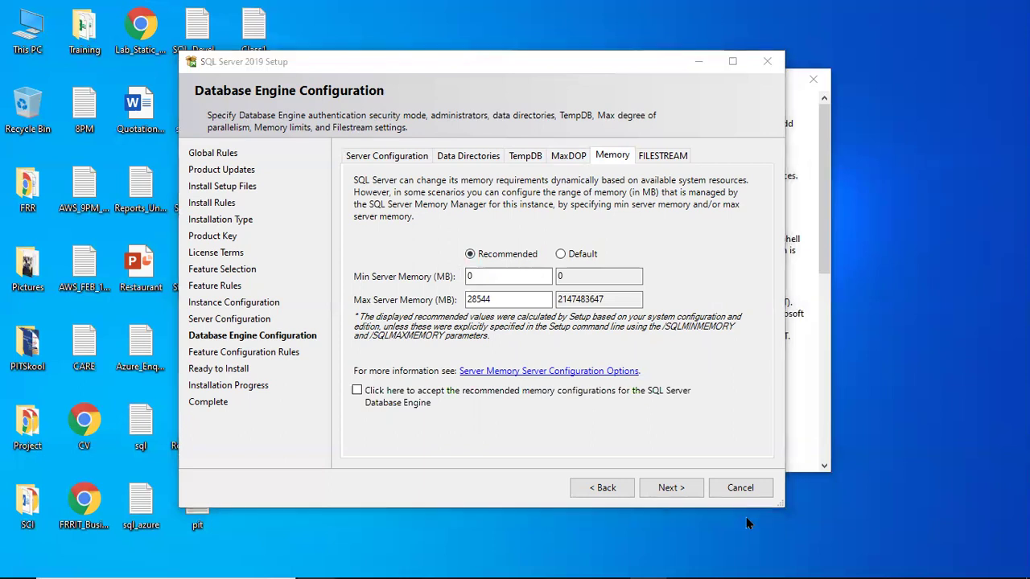
mouse_move(739, 559)
key("super")
right_click(731, 551)
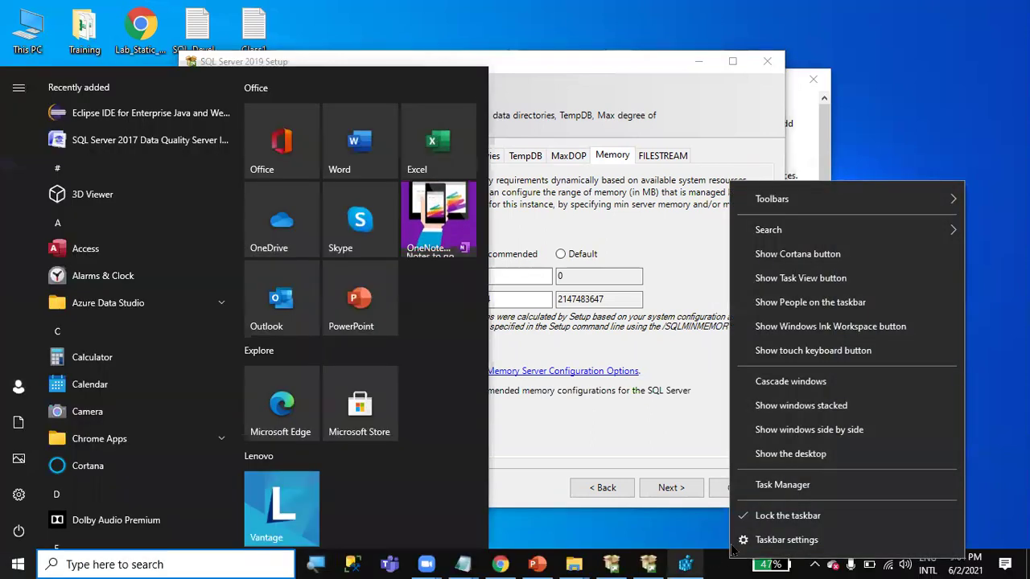
left_click(775, 485)
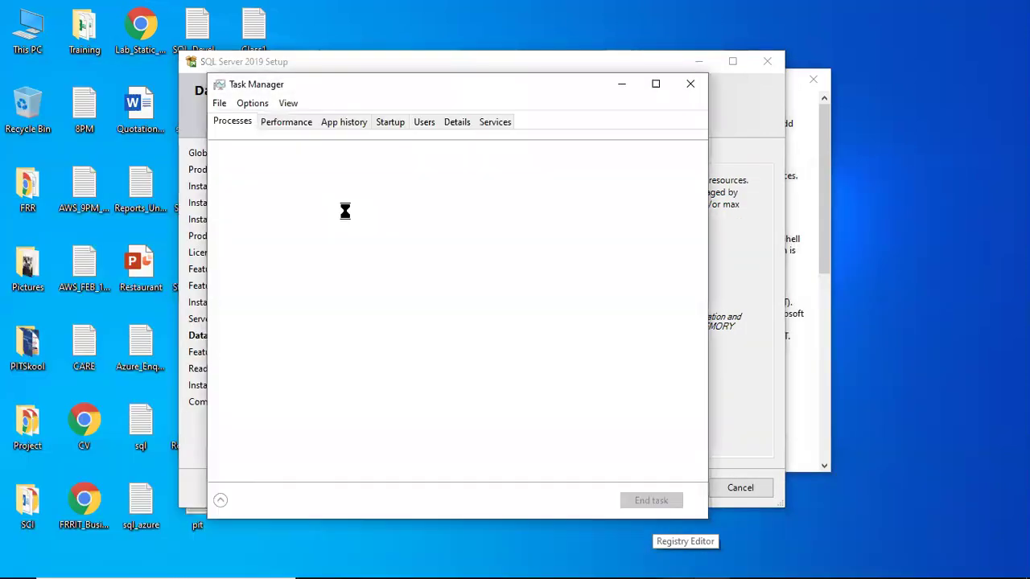
left_click(285, 122)
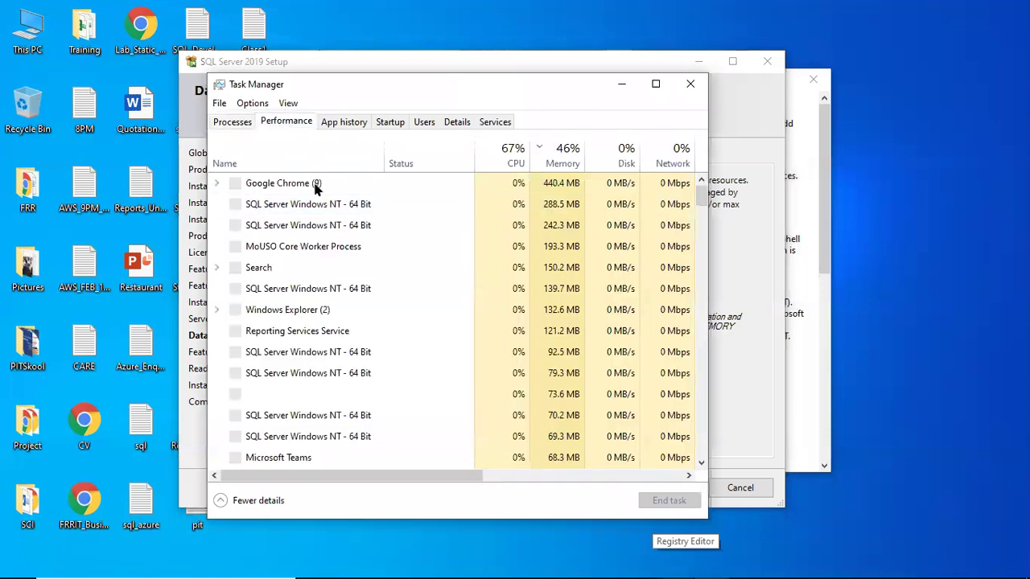
left_click(294, 211)
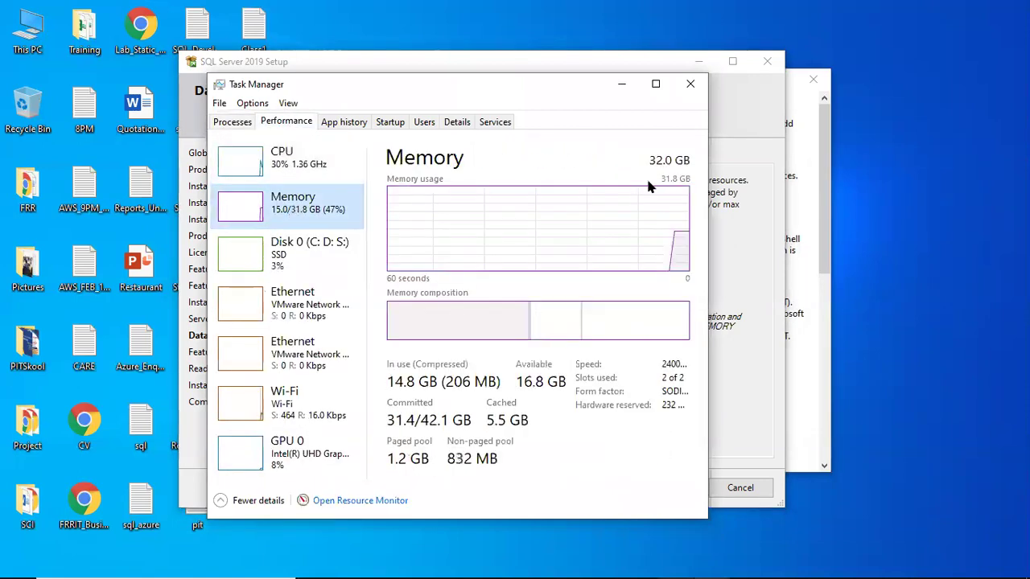
left_click(689, 85)
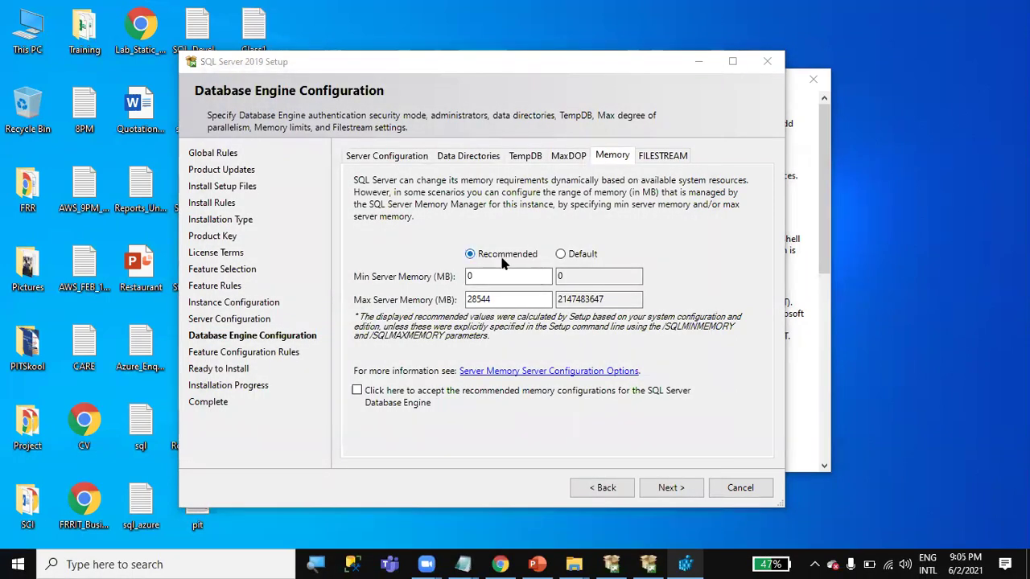
Step: Accept the recommended memory configuration for the Database Engine and continue to Ready to Install after rechecking the authentication settings
double_click(482, 299)
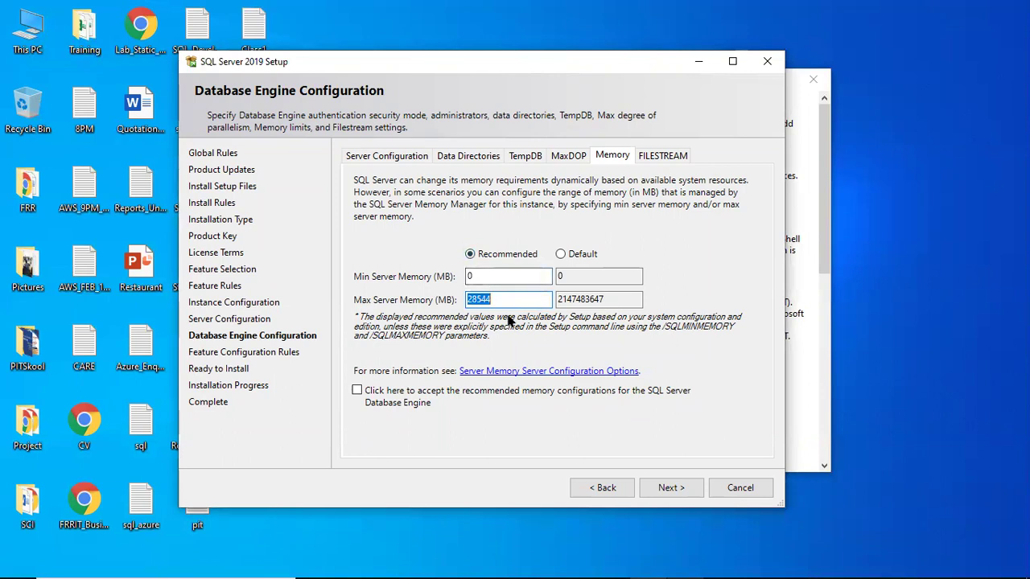
left_click(356, 391)
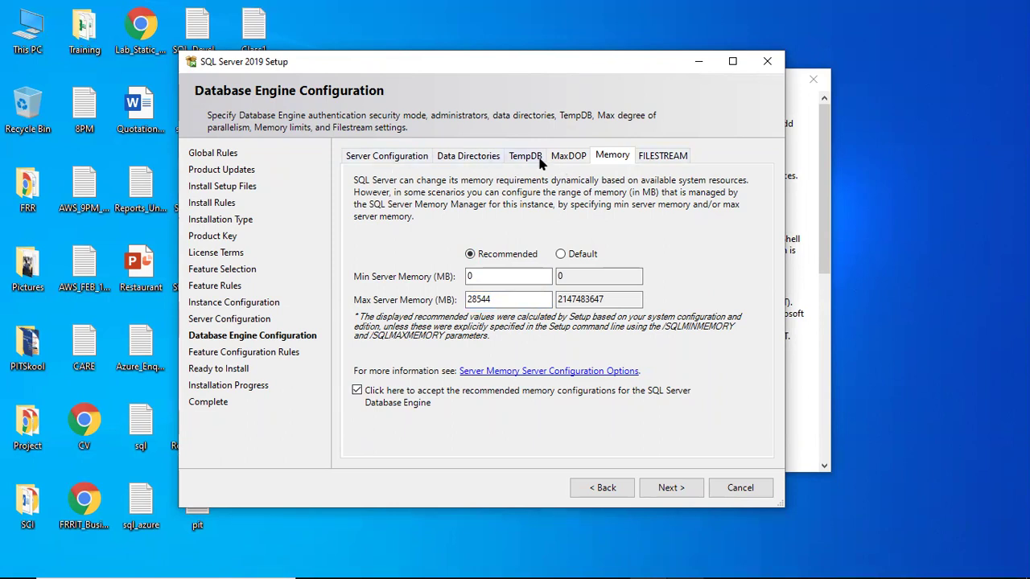
left_click(415, 163)
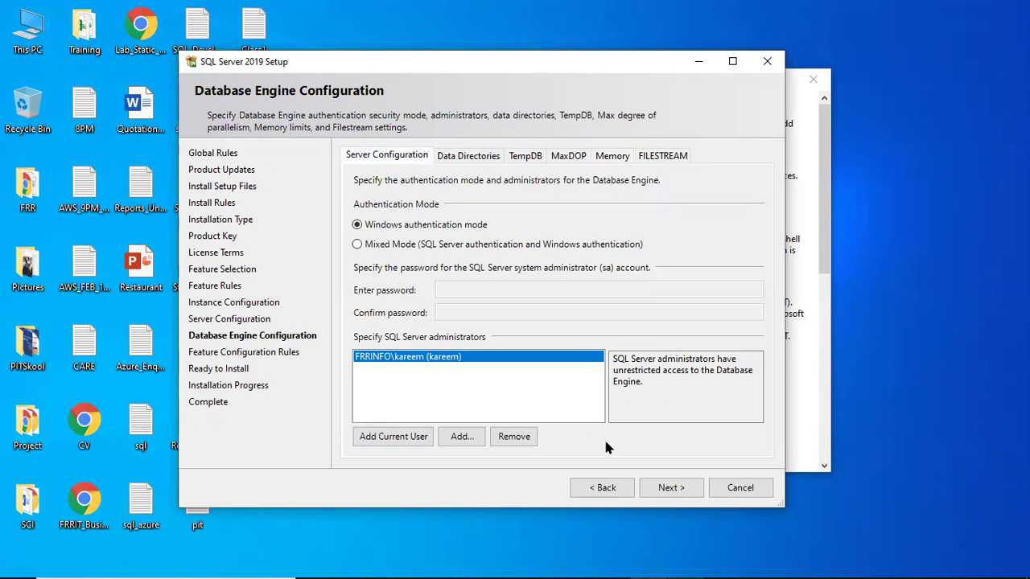
left_click(669, 492)
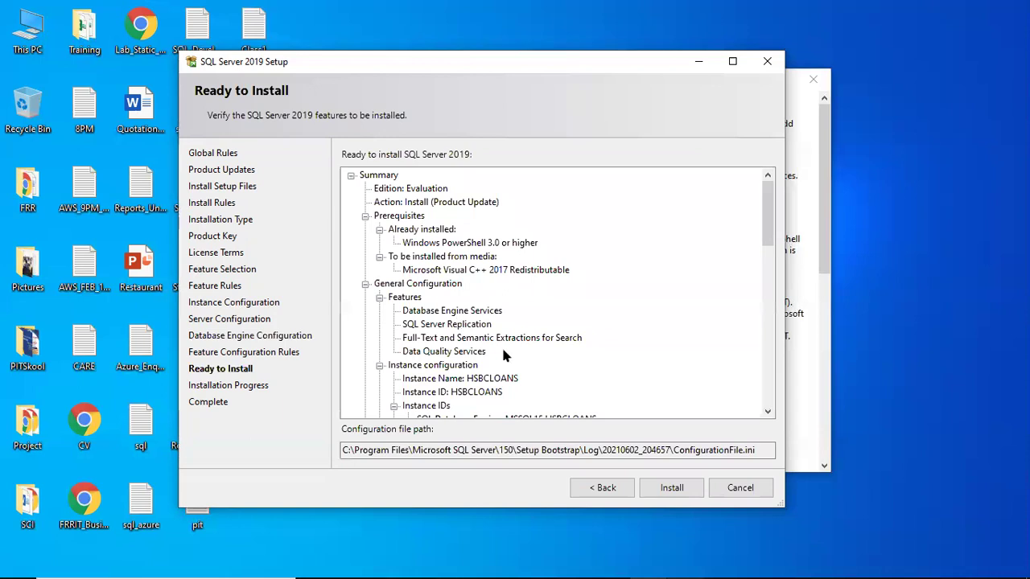
Step: Check the instance name in the installation summary and the ConfigurationFile.ini name in the configuration file path
left_click(467, 379)
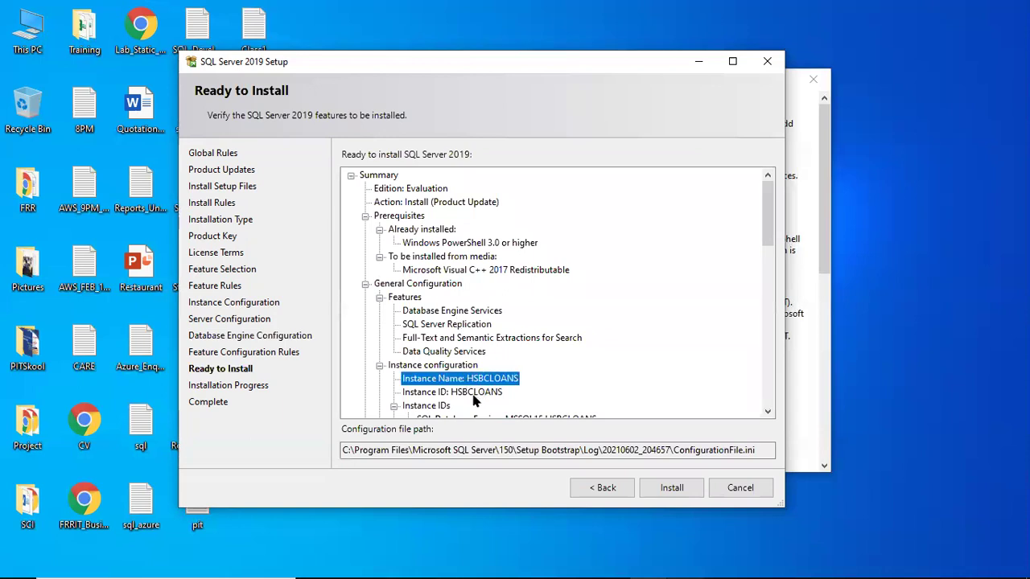
left_click_drag(672, 449, 771, 444)
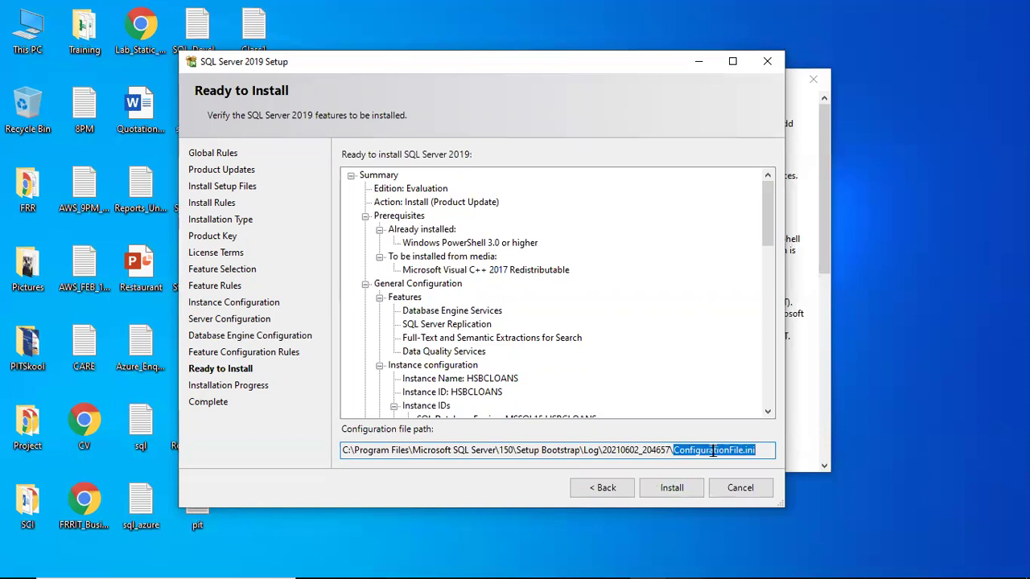
left_click(546, 540)
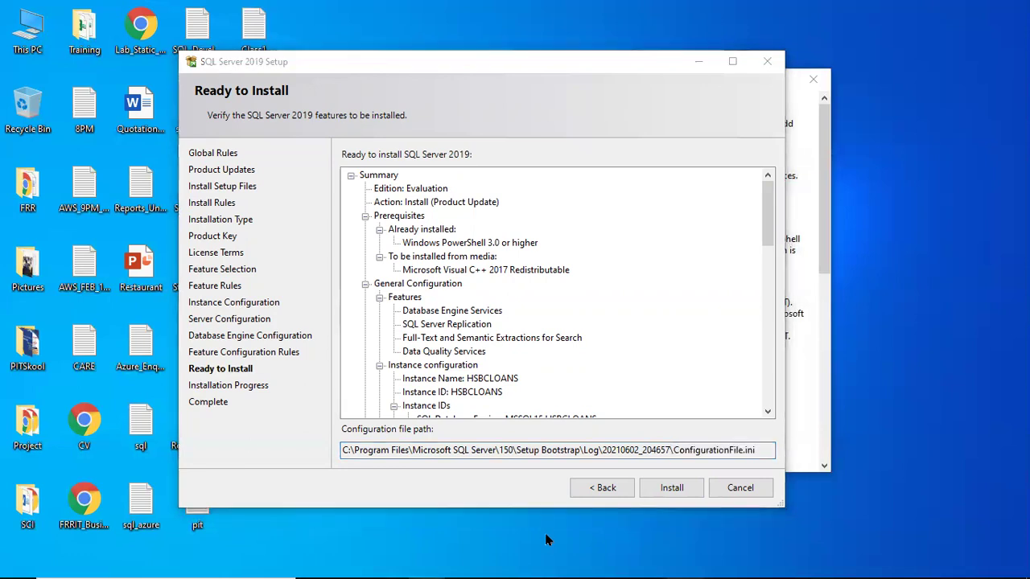
Step: Start the SQL Server 2019 installation from the Ready to Install page and search Windows for "ssms"
left_click(590, 455)
left_click(675, 488)
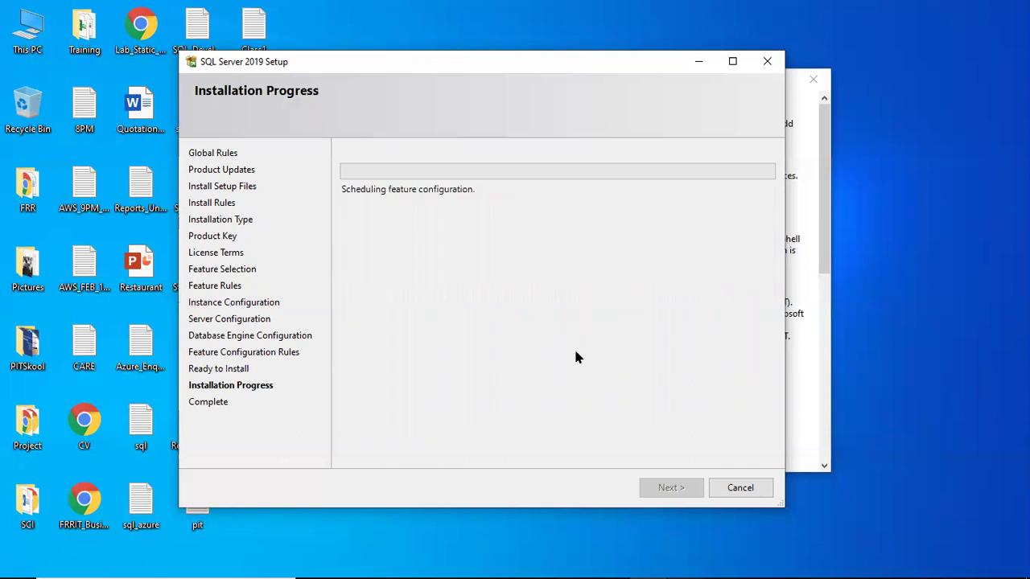
key("super")
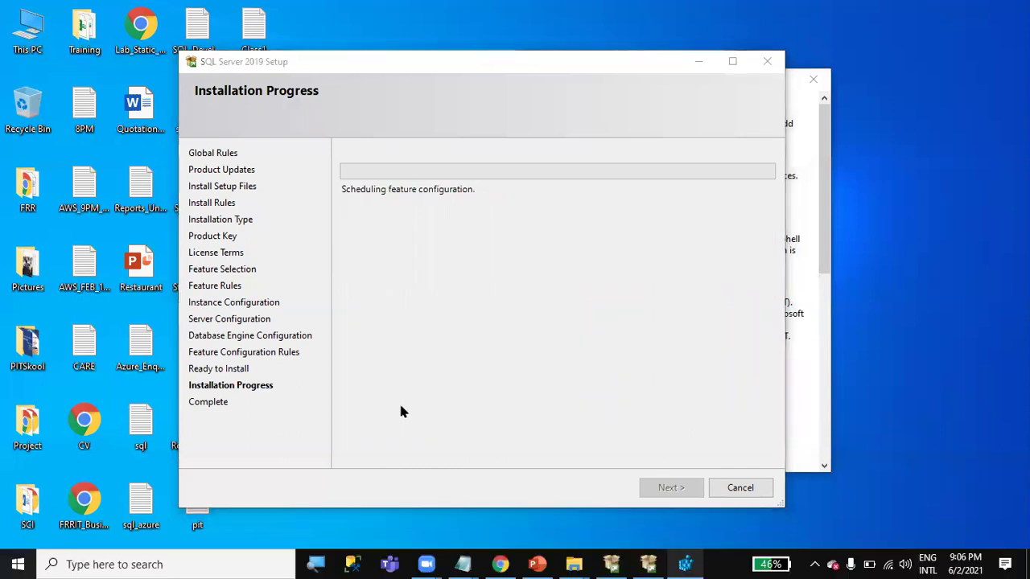
type("ssms")
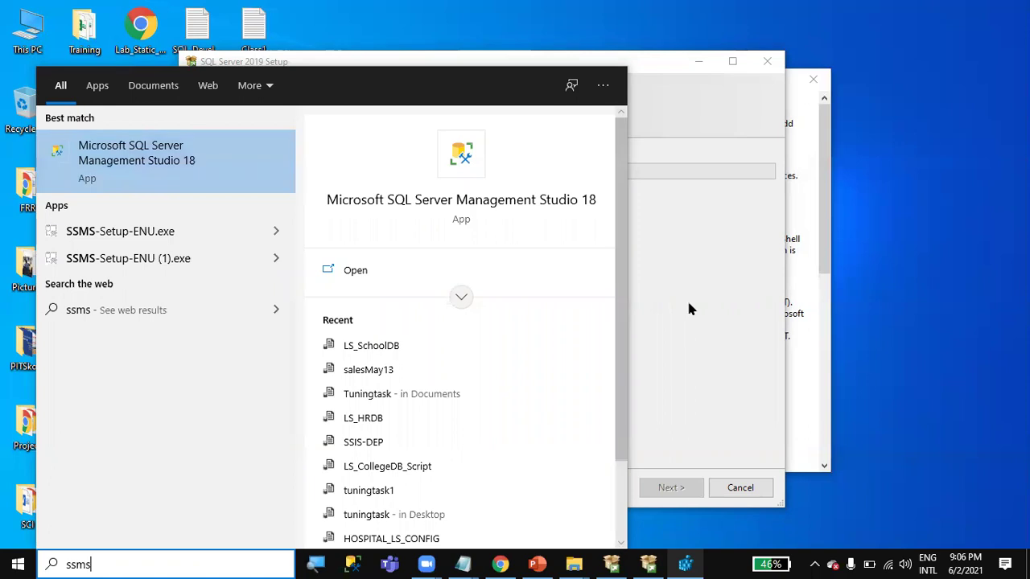
Step: Switch to the Custom Installation notes in Notepad and add the line "--step3: Install SSMS" below the checklist
key("alt+Tab")
key("alt+Tab")
key("alt+Tab")
key("alt+Tab")
key("alt+Tab")
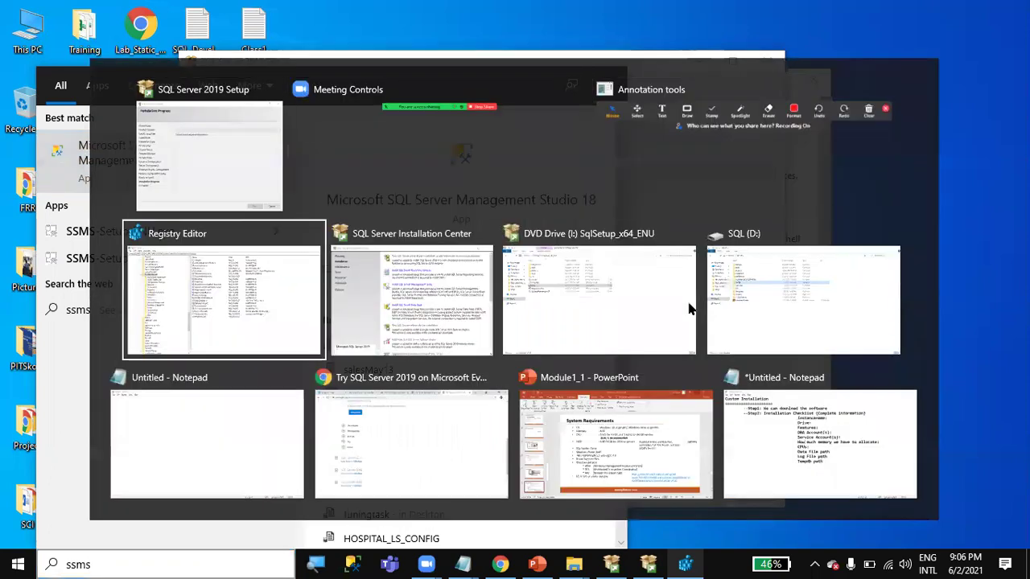
key("alt+Tab")
key("alt+Tab")
key("alt+Tab")
key("alt+Tab")
key("alt+Tab")
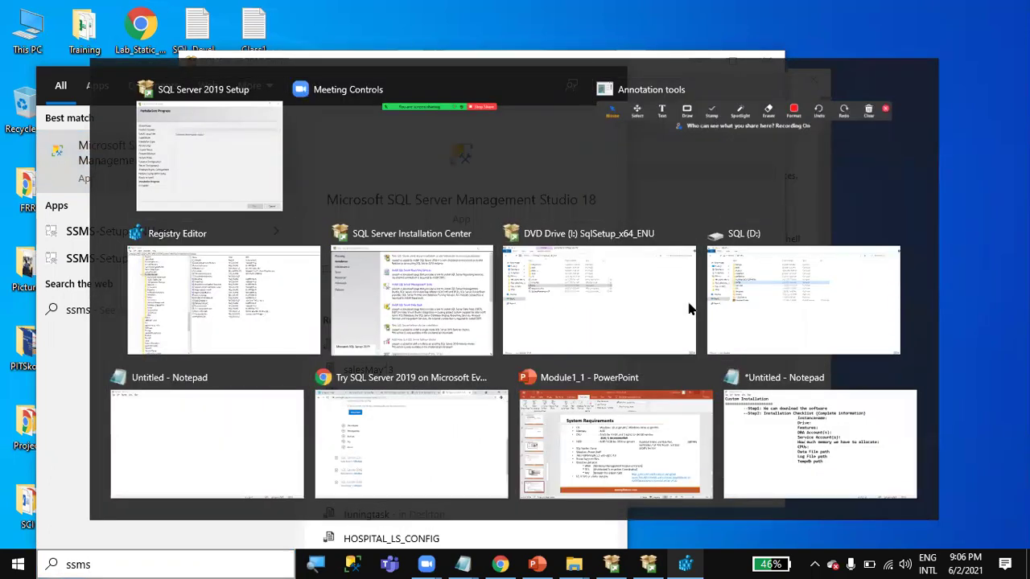
key("Return")
key("Tab")
type("0")
key("BackSpace")
type("--step")
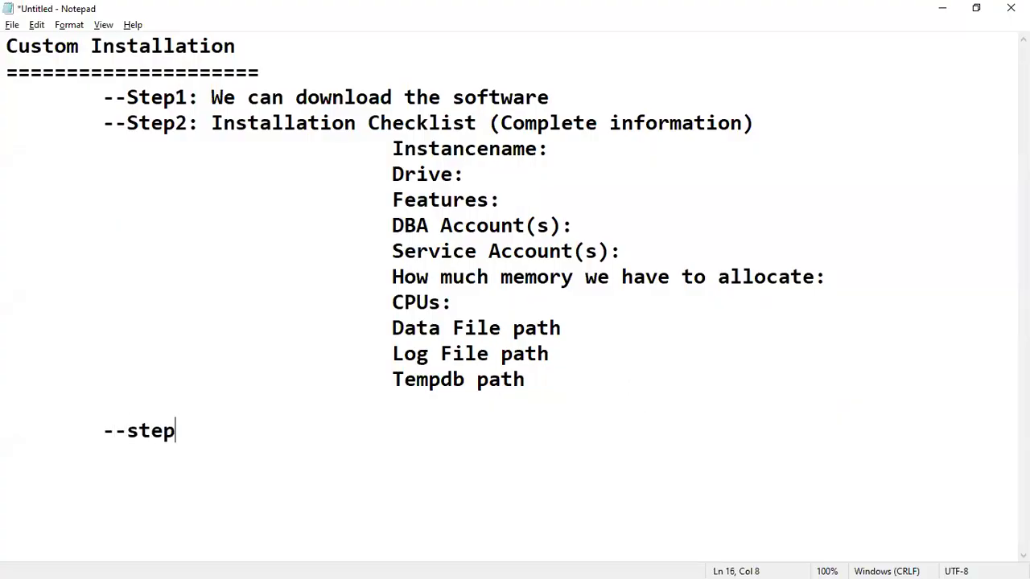
type("3: Instal")
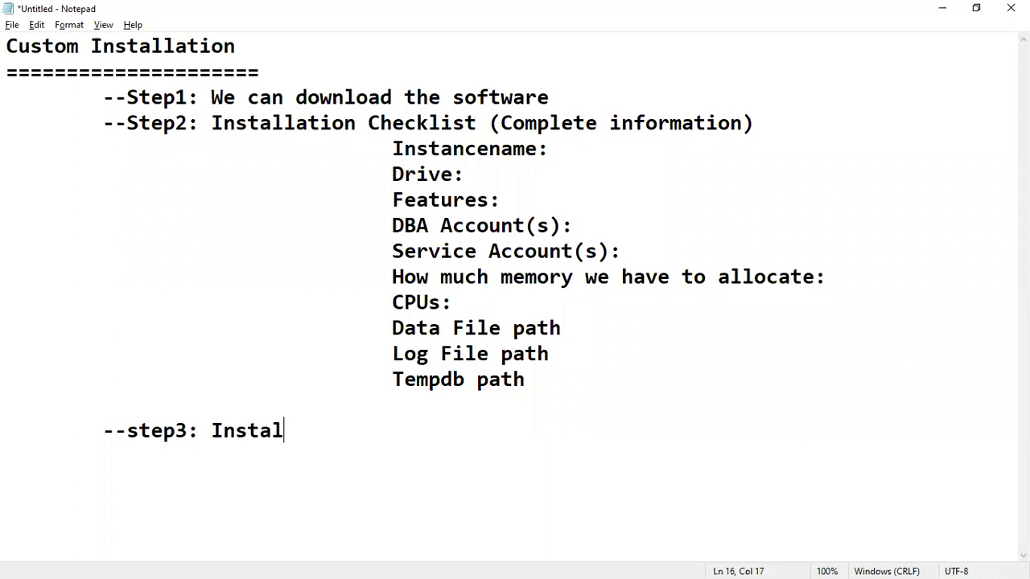
type("l SSMS")
key("Return")
Step: Add the line "--step4: Open SSMS --> Connect to the server HSBCLOANS" to the notes
key("Tab")
type("--")
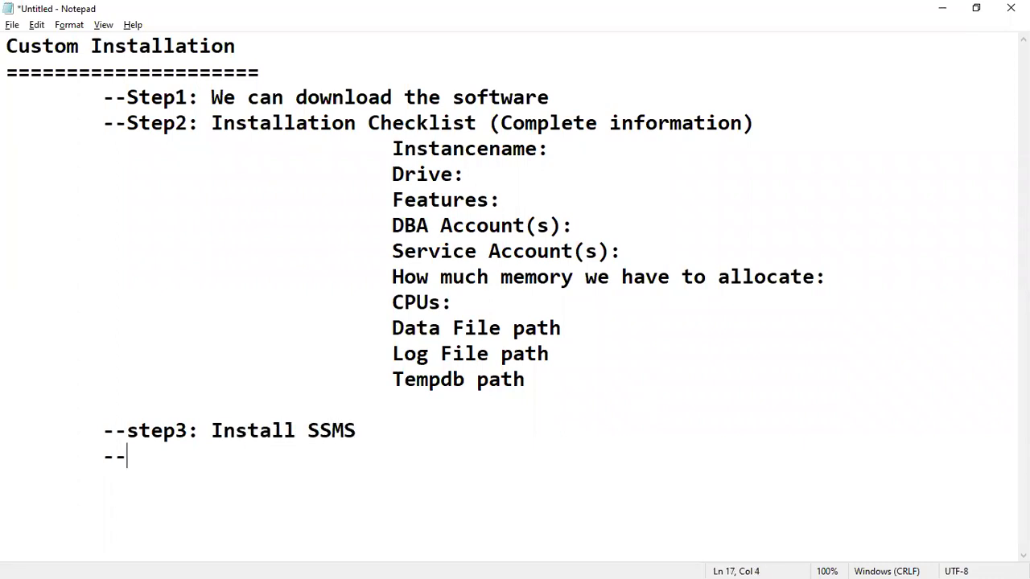
type("step4: ")
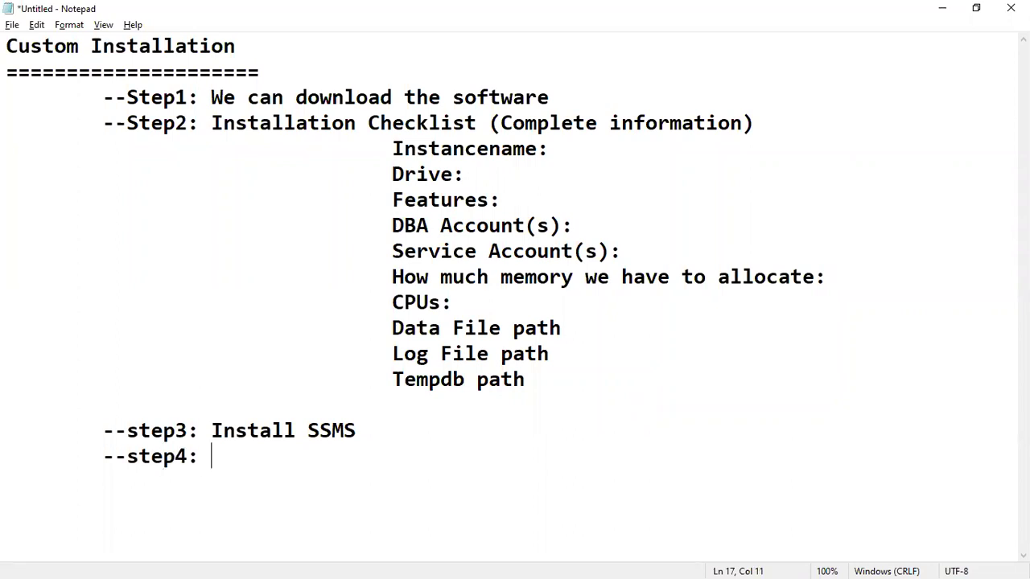
type("Open SS")
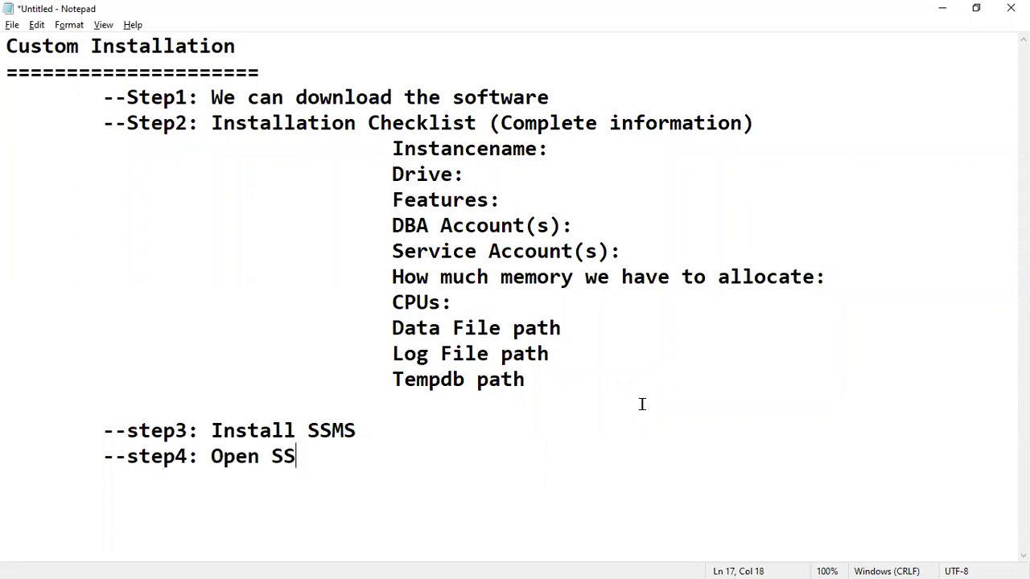
type("MS --> Connect to the server")
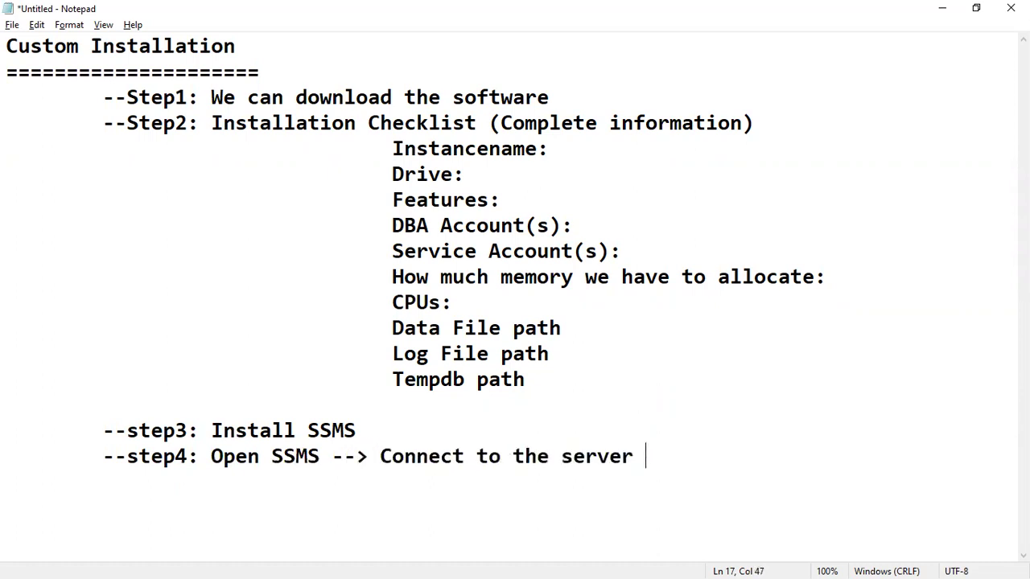
type(" HSBCLOANS")
key("Return")
Step: Return to SQL Server 2019 Setup, check the installation progress and close the wizard once setup completes
key("alt+Tab")
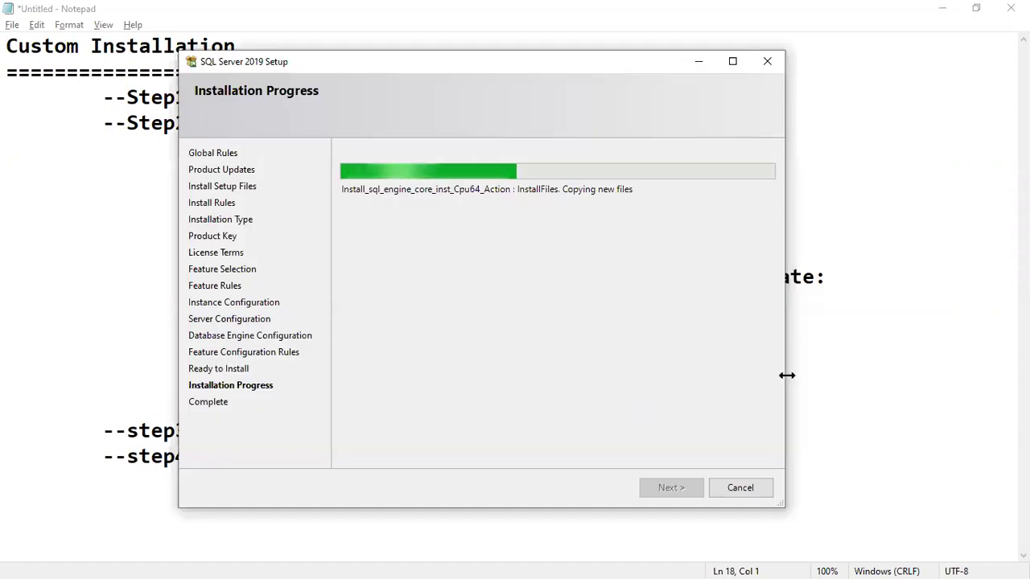
left_click(832, 373)
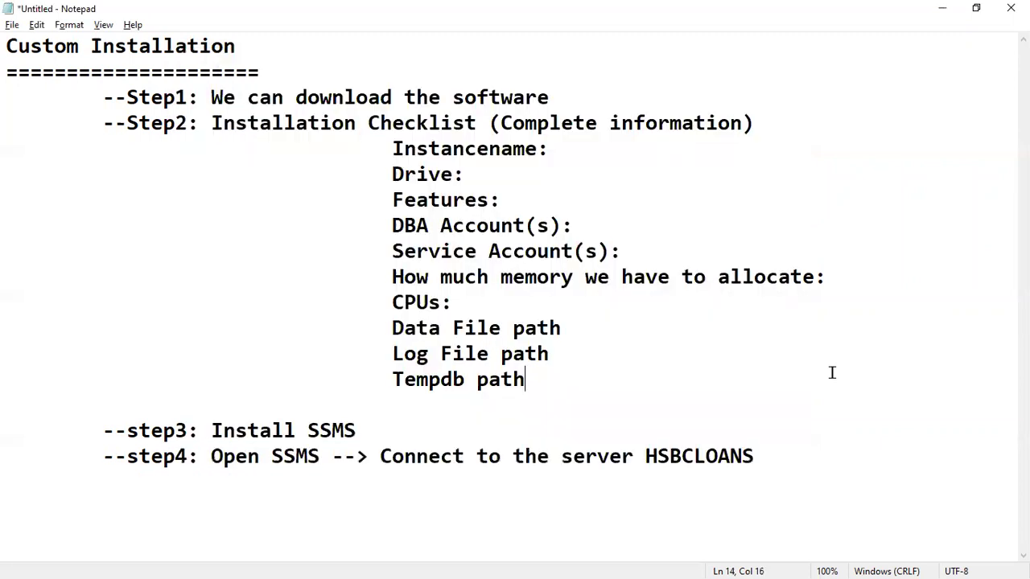
key("alt+Tab")
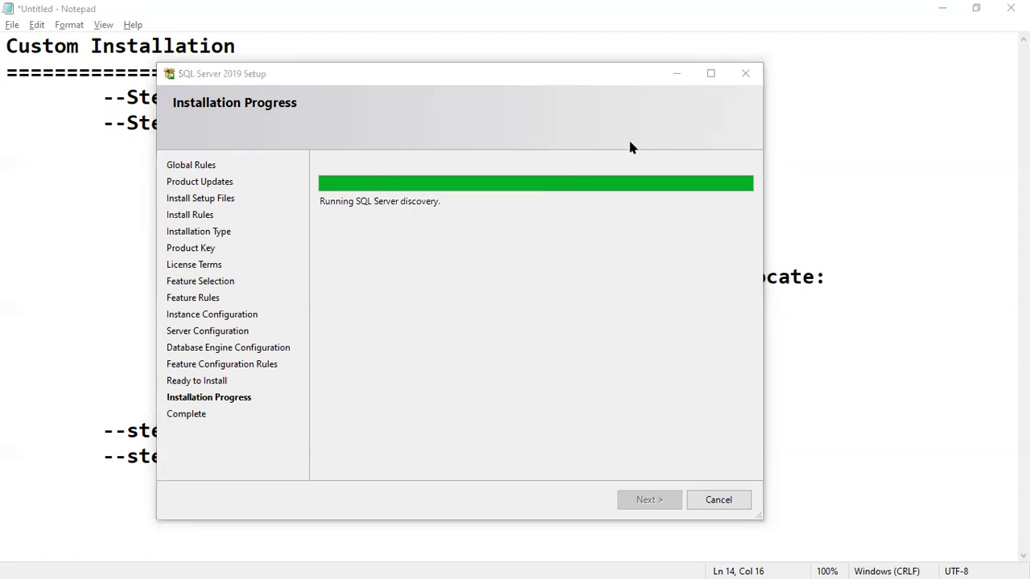
left_click(493, 80)
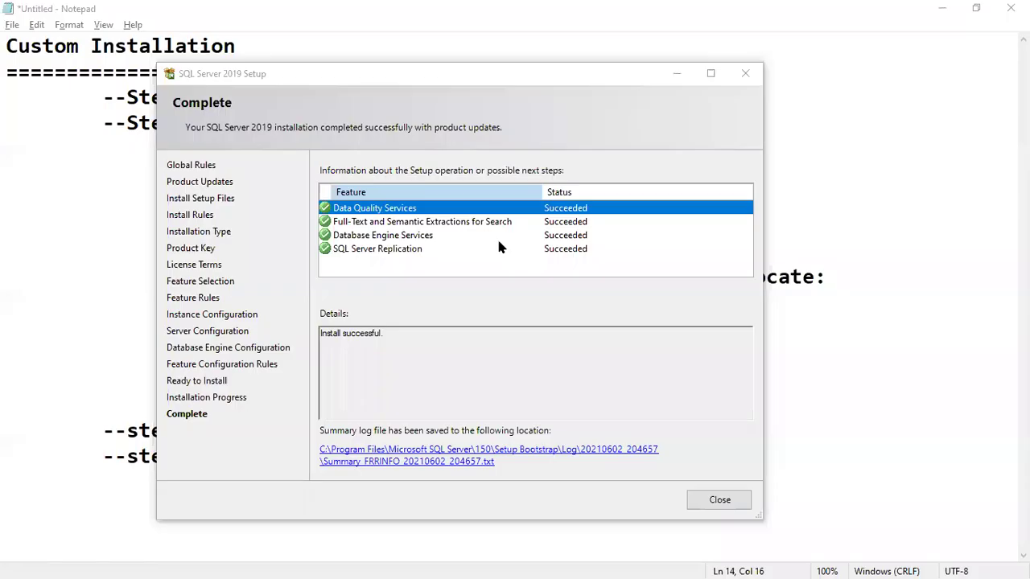
left_click(713, 502)
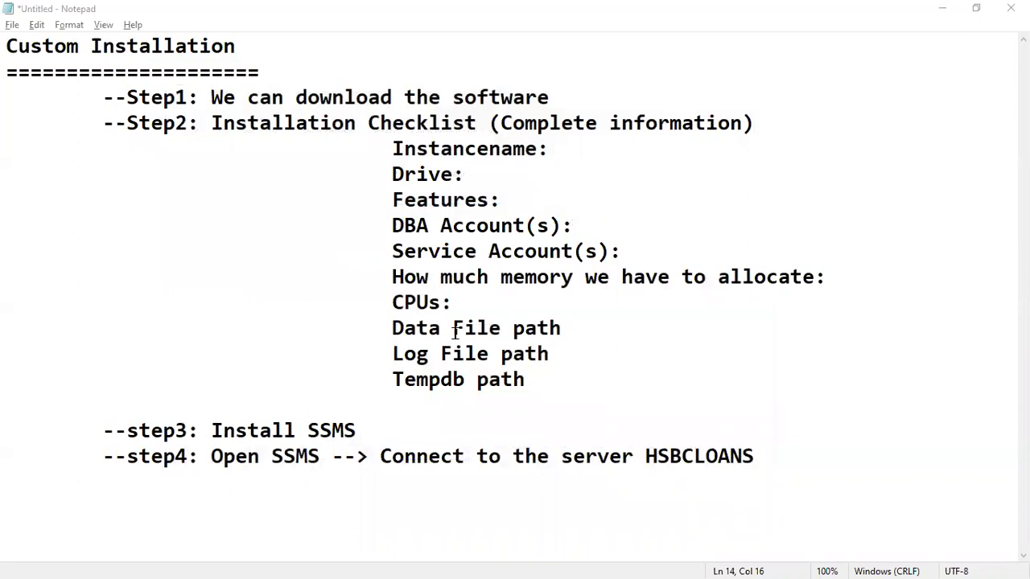
Step: Launch Microsoft SQL Server Management Studio 18 and bring up its Connect to Server dialog
key("super")
type("ssms")
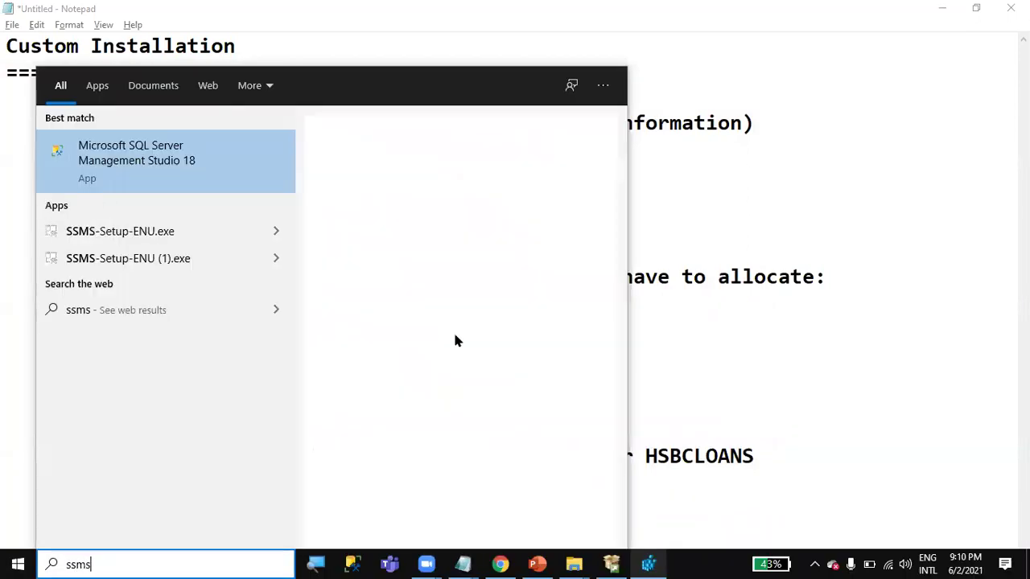
left_click(159, 168)
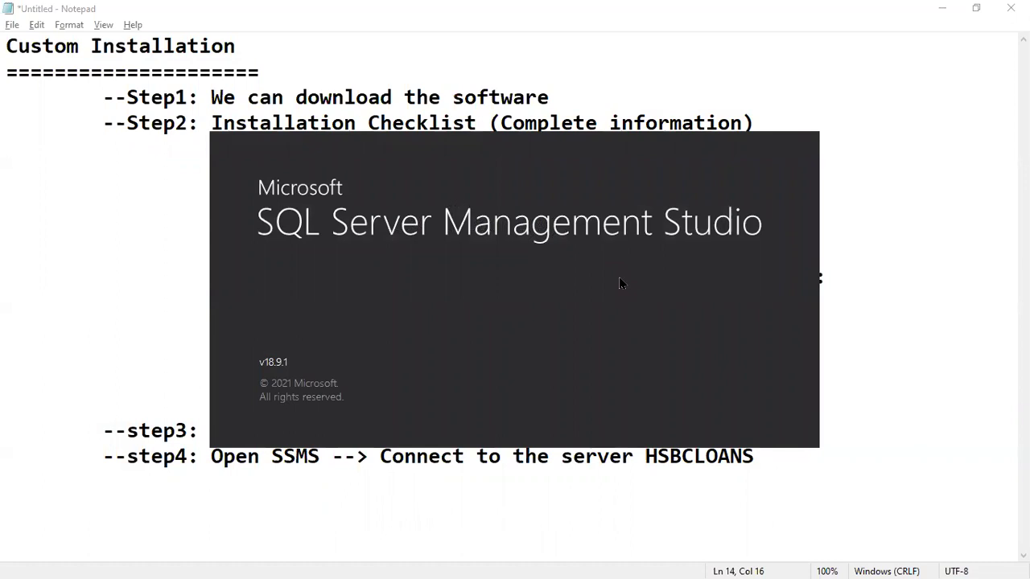
key("alt+Tab")
left_click(681, 230)
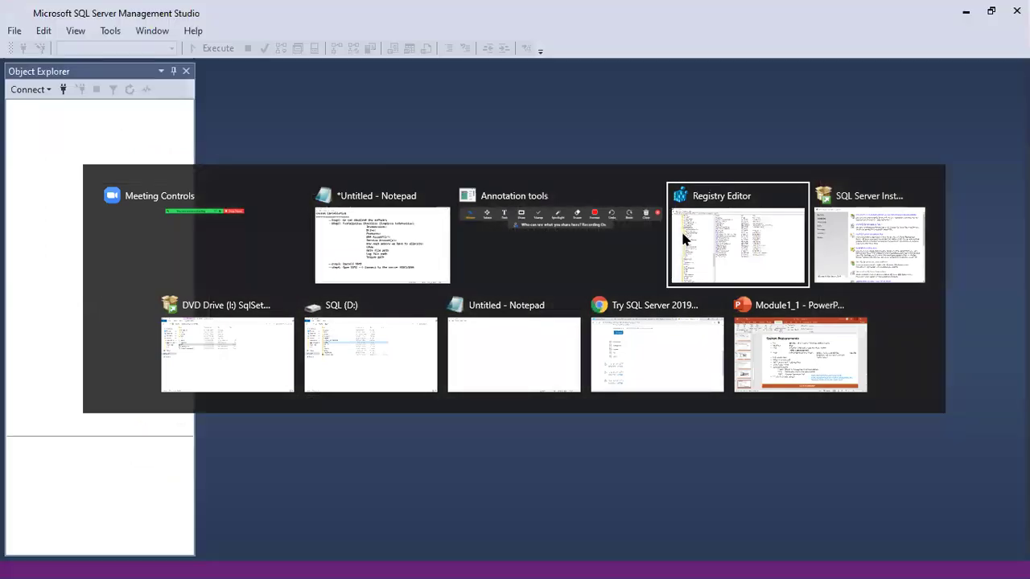
key("alt+space")
key("n")
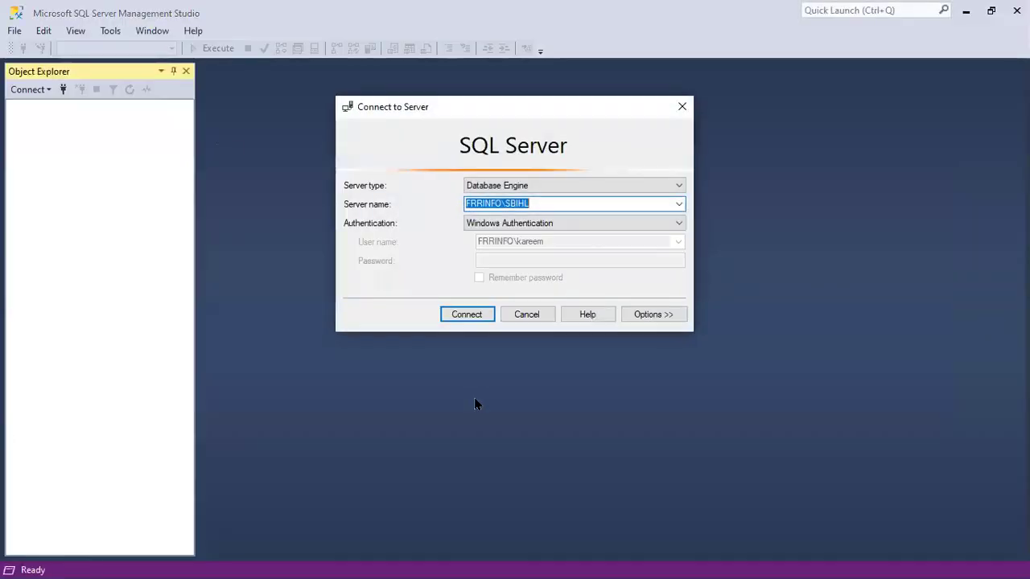
Step: Connect to FRRINFO\HSBCLOANS, chosen by browsing the local Database Engine servers, and expand its Databases folder in a widened Object Explorer
left_click(679, 204)
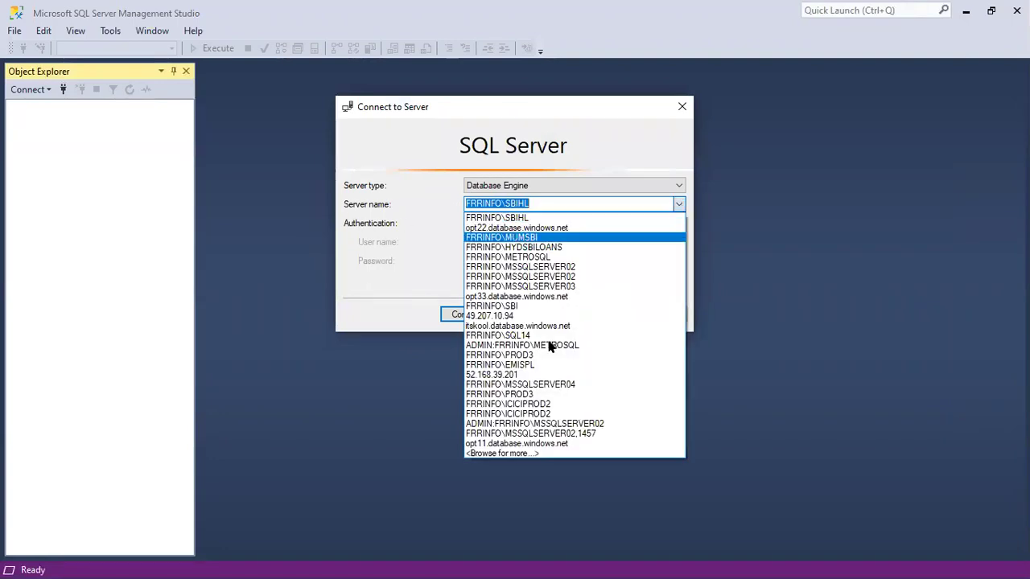
left_click(491, 454)
left_click(404, 144)
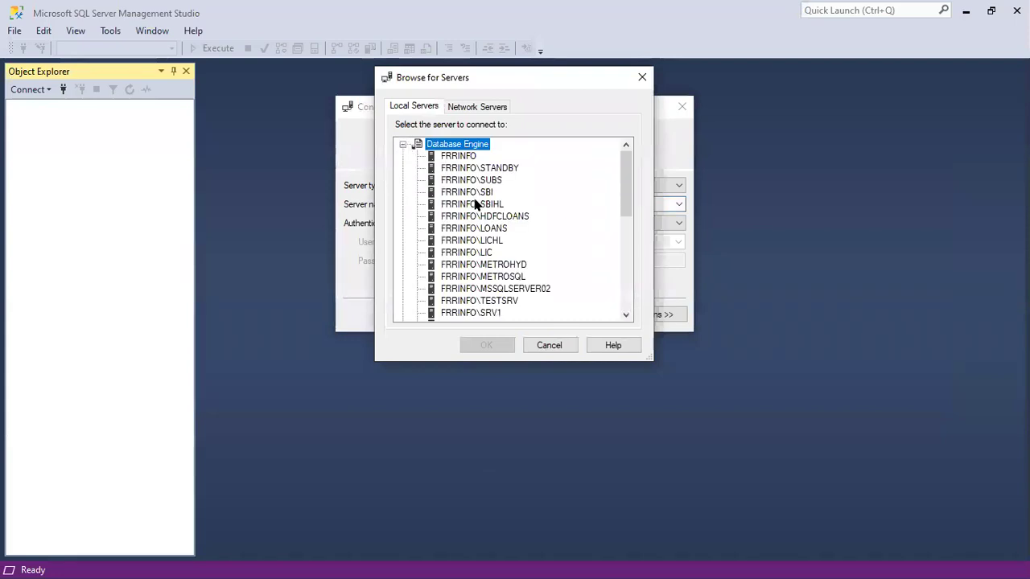
scroll(494, 253, "down", 4)
scroll(494, 253, "down", 3)
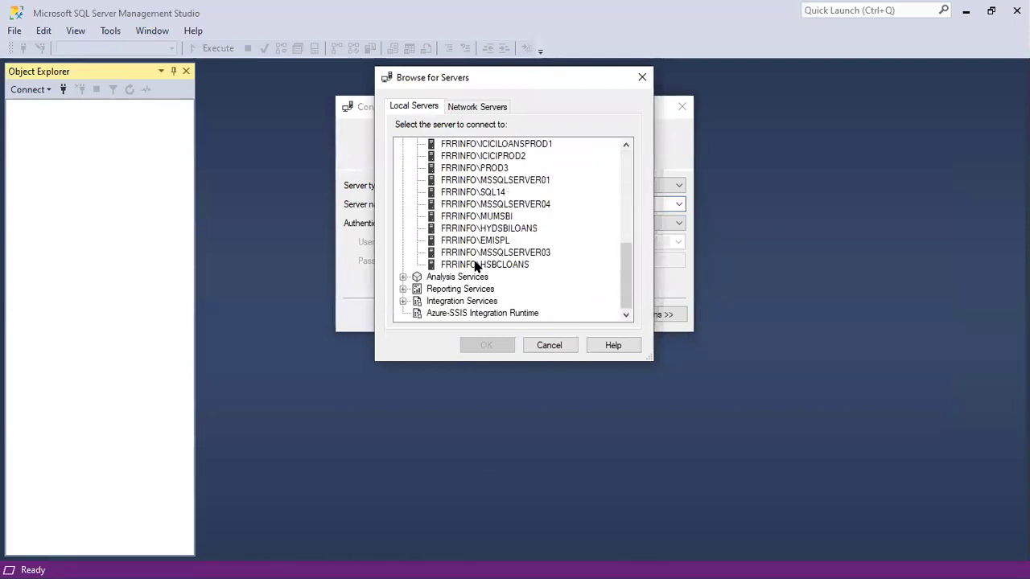
left_click(475, 265)
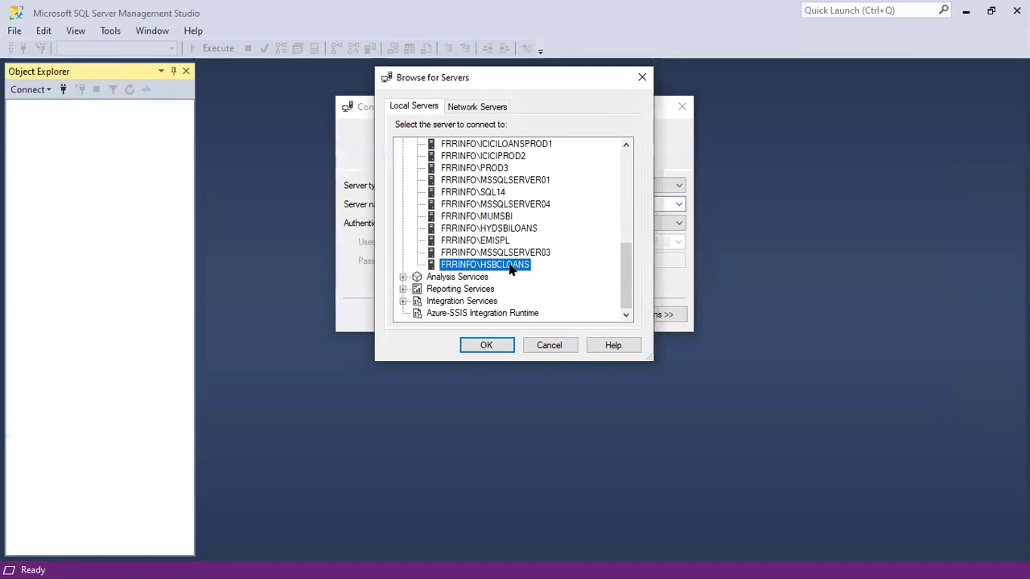
left_click(485, 345)
left_click(464, 315)
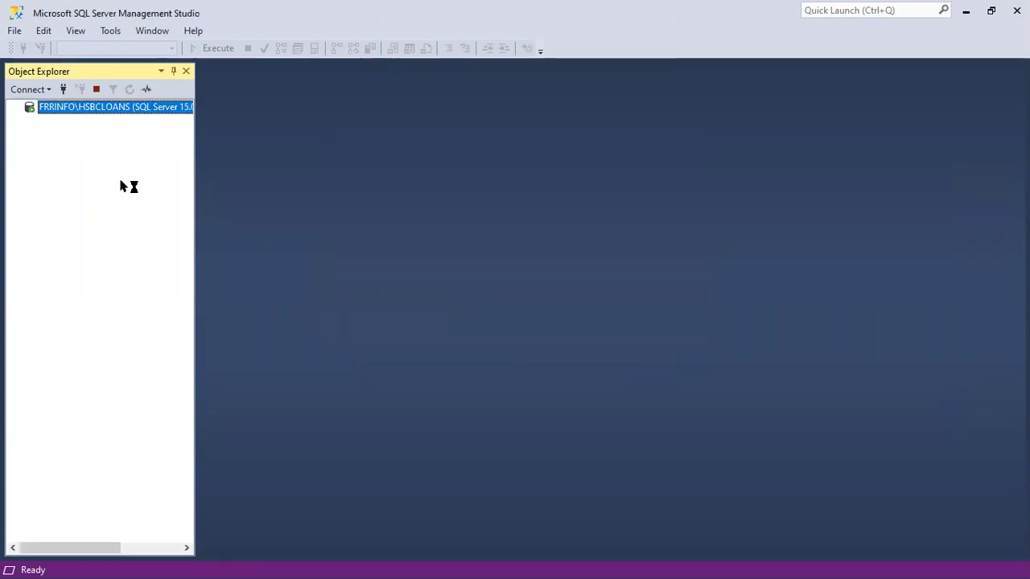
left_click_drag(194, 181, 308, 166)
double_click(74, 120)
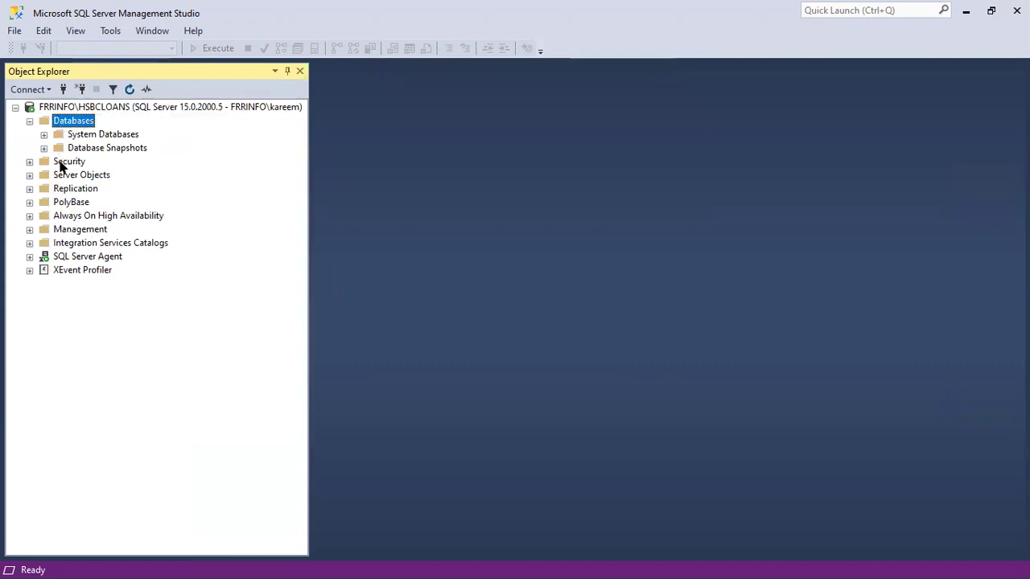
right_click(202, 109)
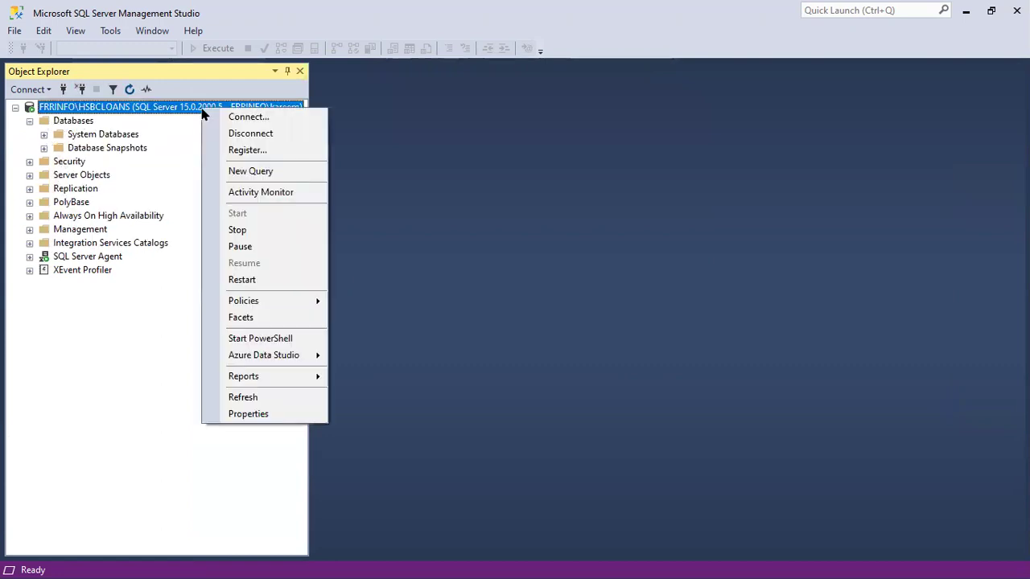
left_click(286, 174)
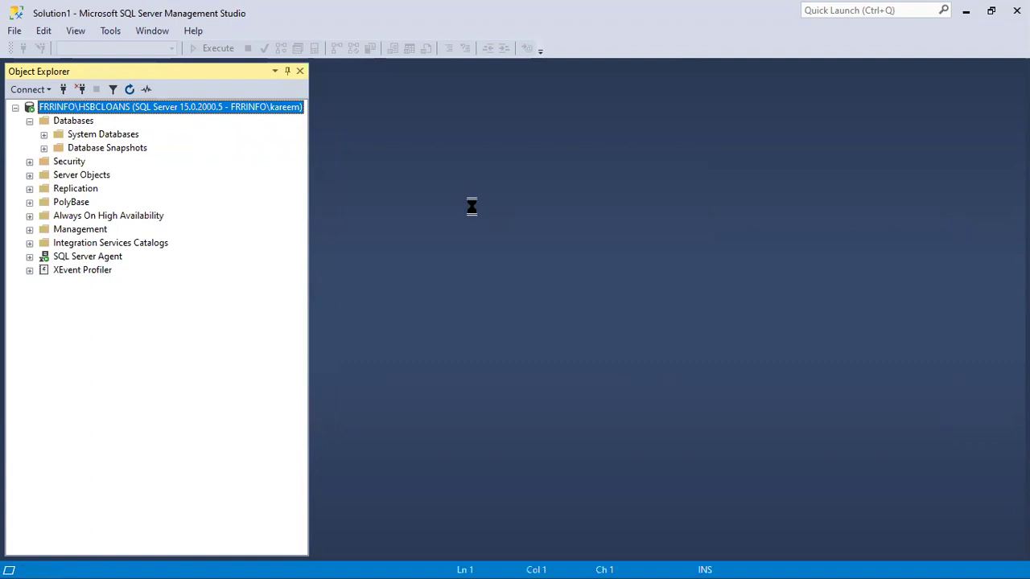
type("select @@version")
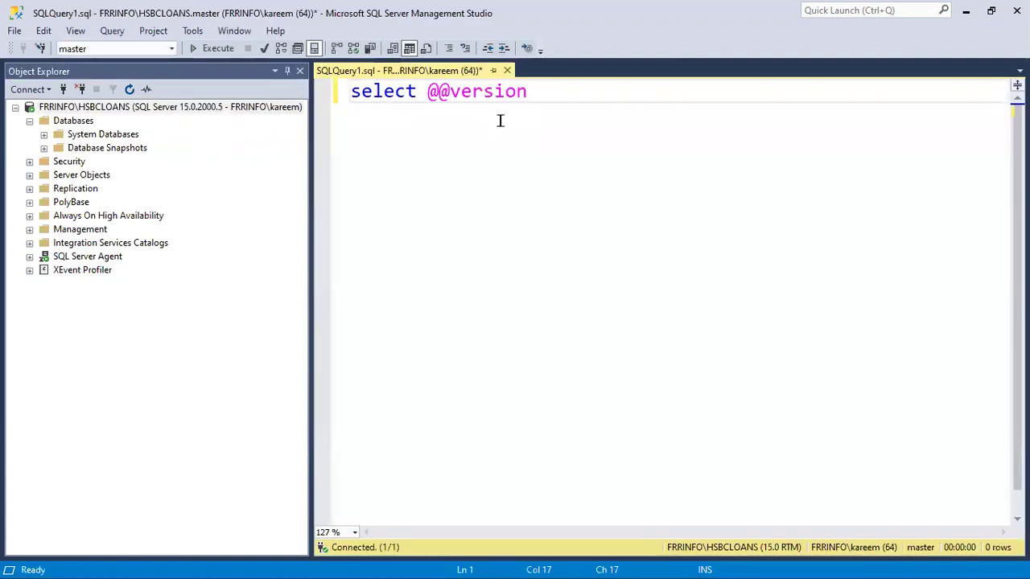
left_click_drag(542, 95, 325, 81)
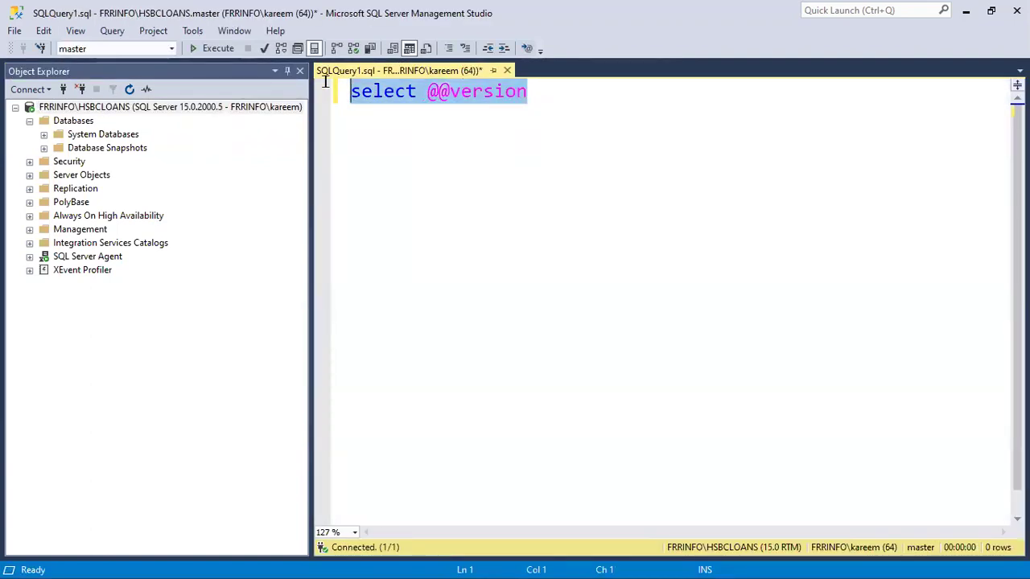
left_click(211, 48)
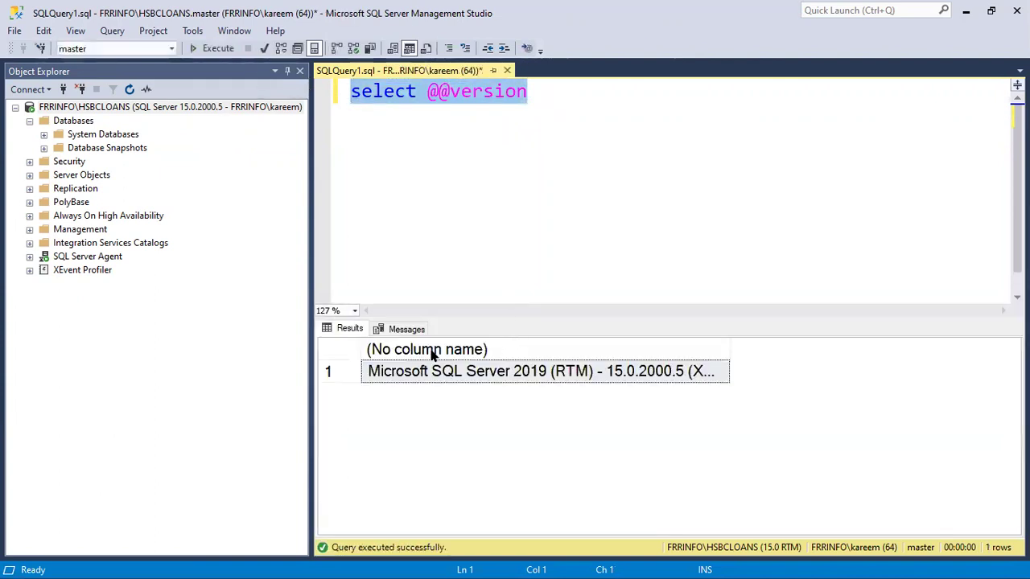
left_click(478, 370)
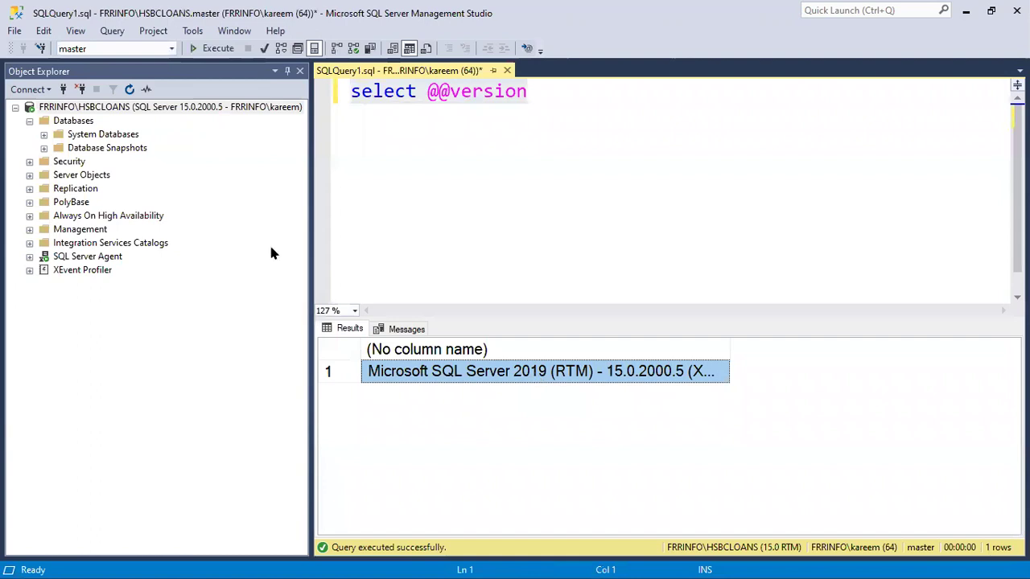
left_click_drag(310, 252, 221, 253)
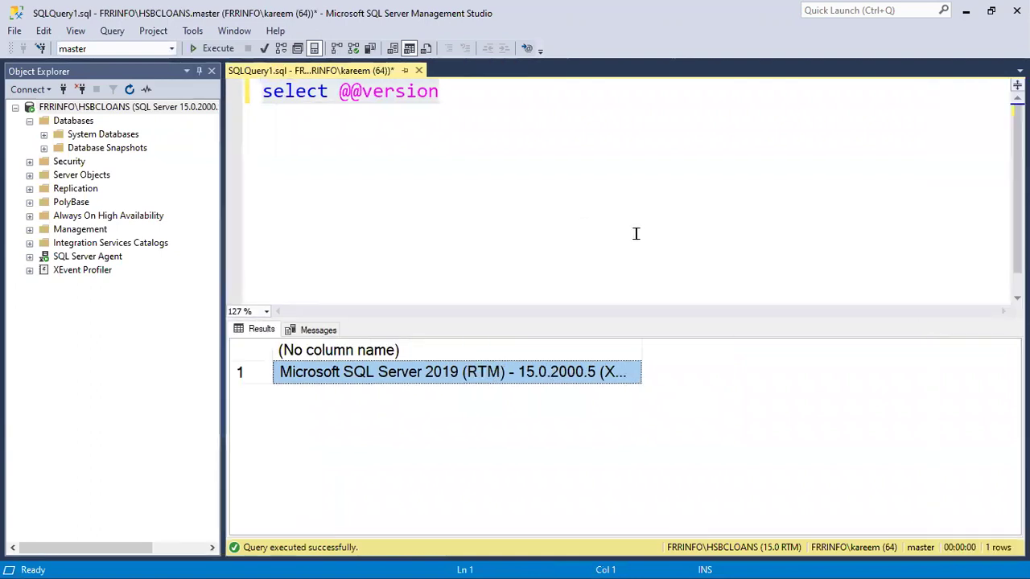
left_click(635, 234)
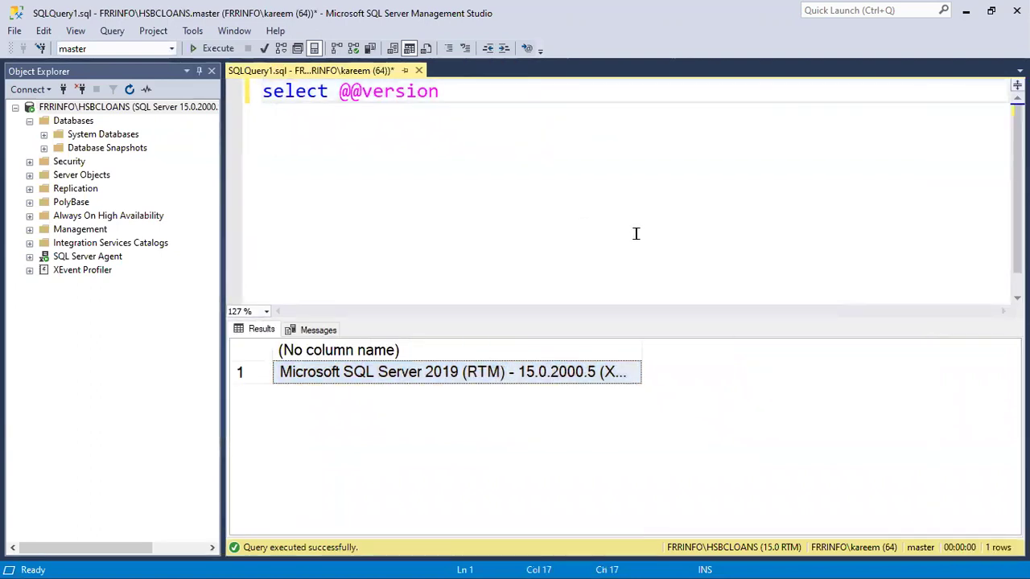